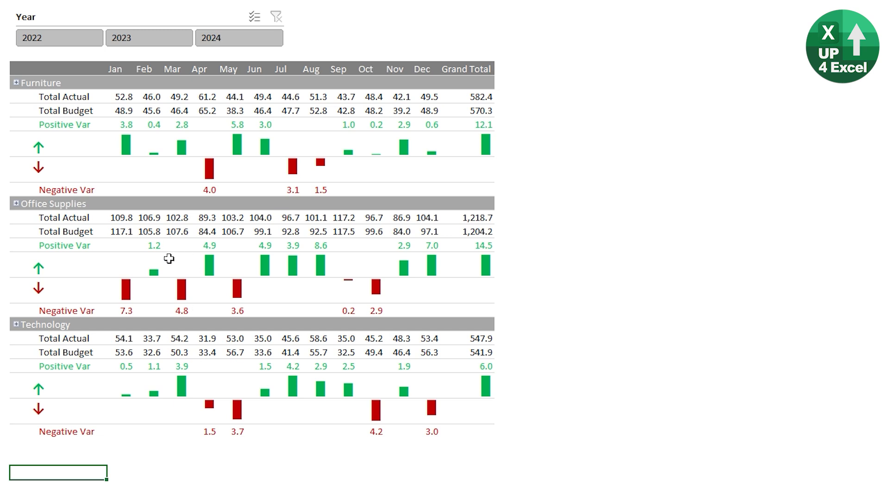
Look over the finished actual-versus-budget variance report and open the C - Data Model sheet
click(167, 259)
click(213, 269)
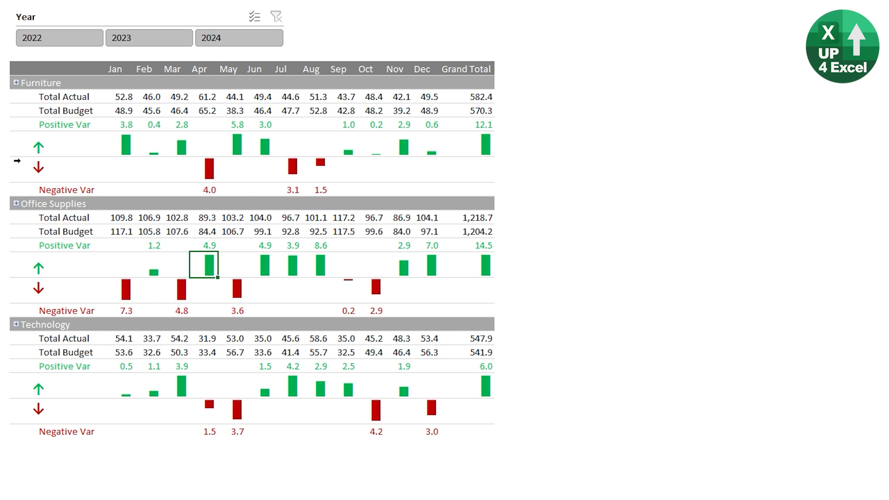
click(16, 203)
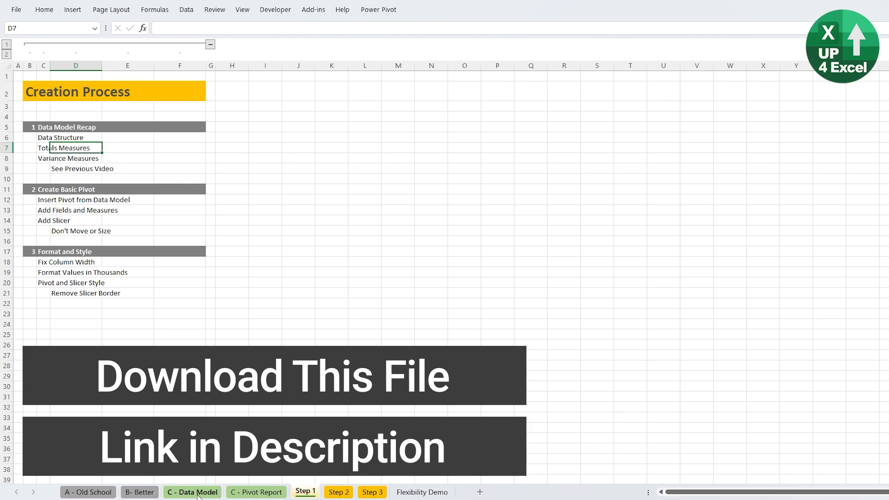
click(199, 493)
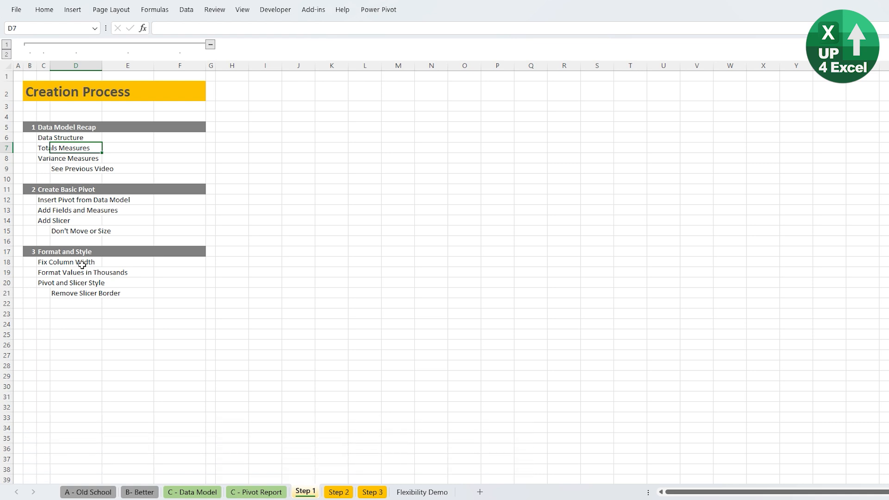
Insert a PivotTable from the data model at cell H5 of the existing Step 1 sheet
click(231, 130)
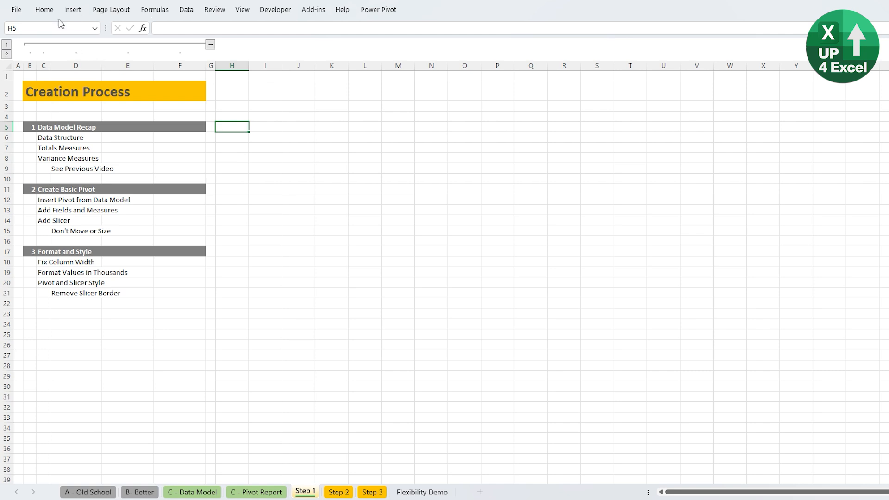
click(72, 9)
click(25, 44)
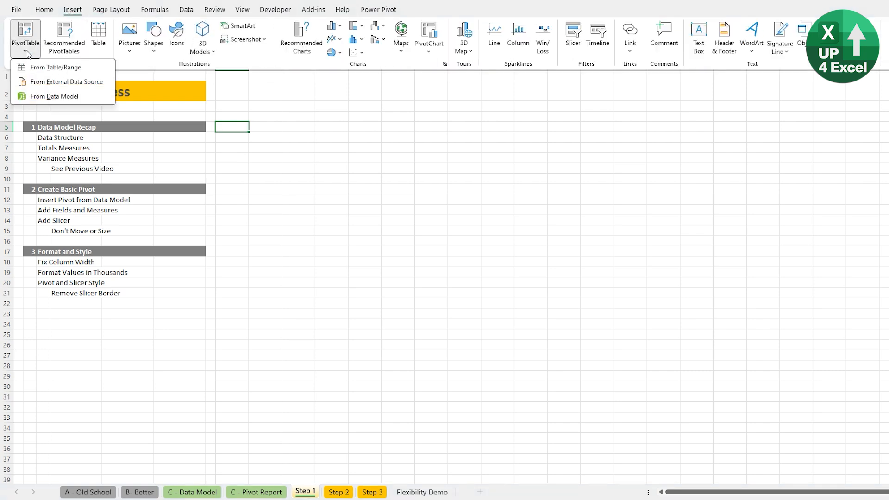
click(44, 96)
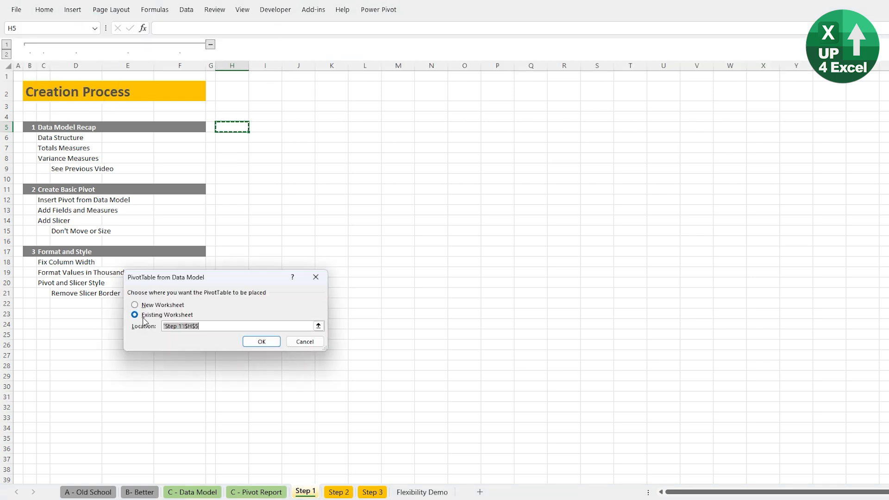
click(261, 342)
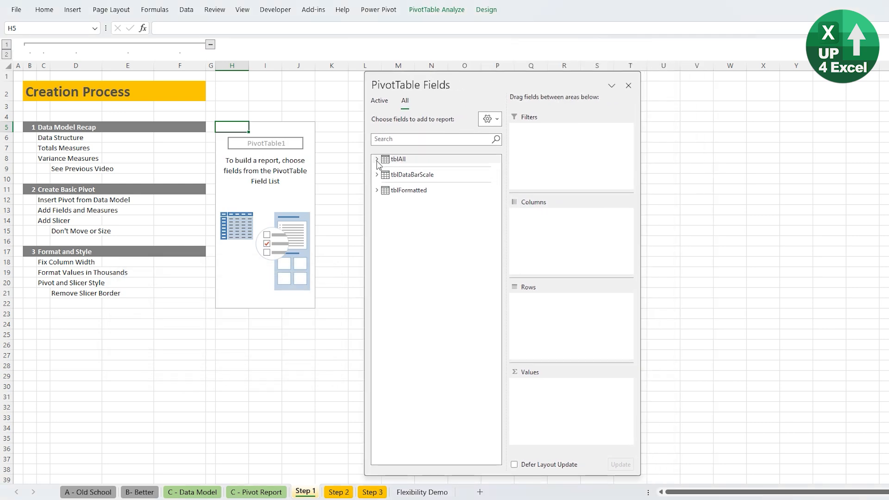
Add the Total Actual, Total Budget and Variance measures from tblAll to the pivot table's values
click(377, 160)
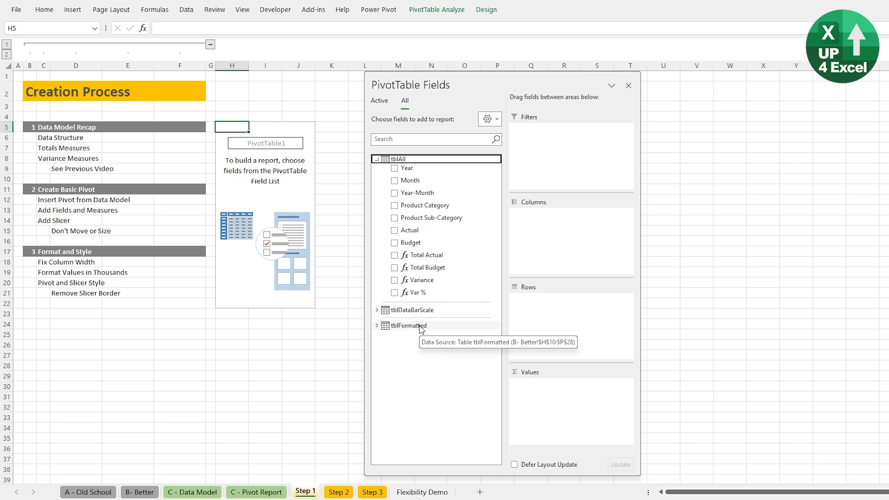
click(427, 256)
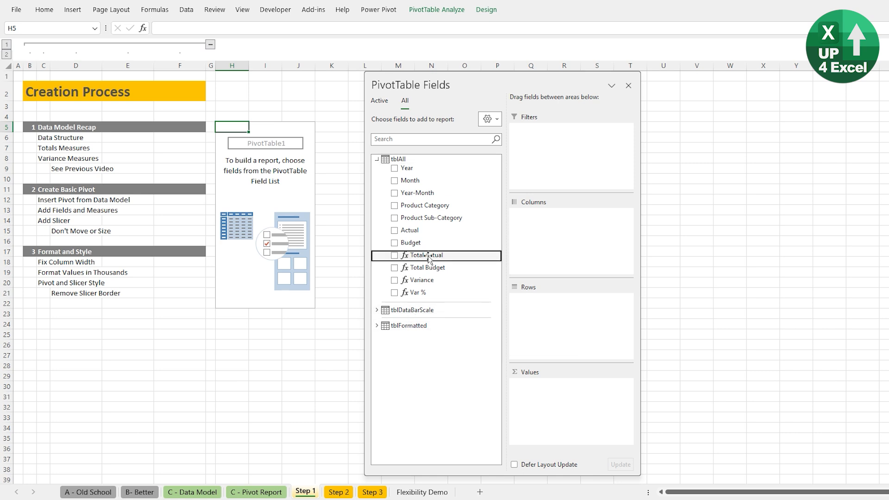
click(429, 257)
click(407, 269)
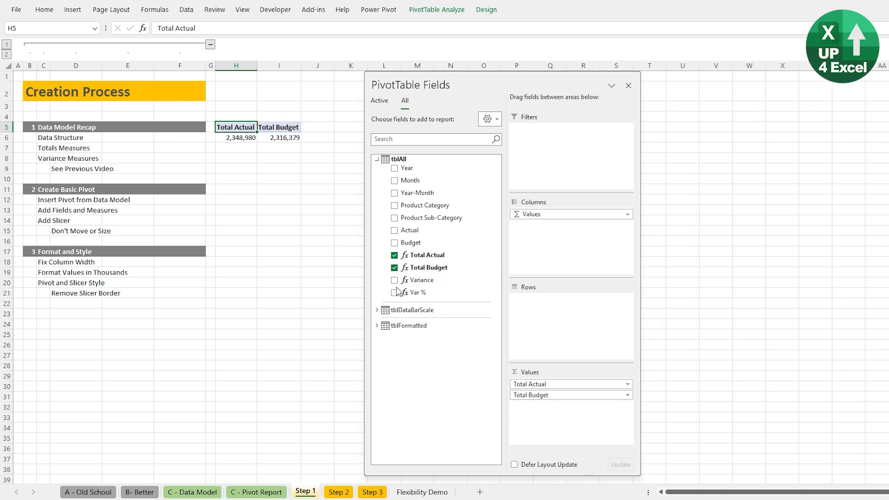
click(395, 280)
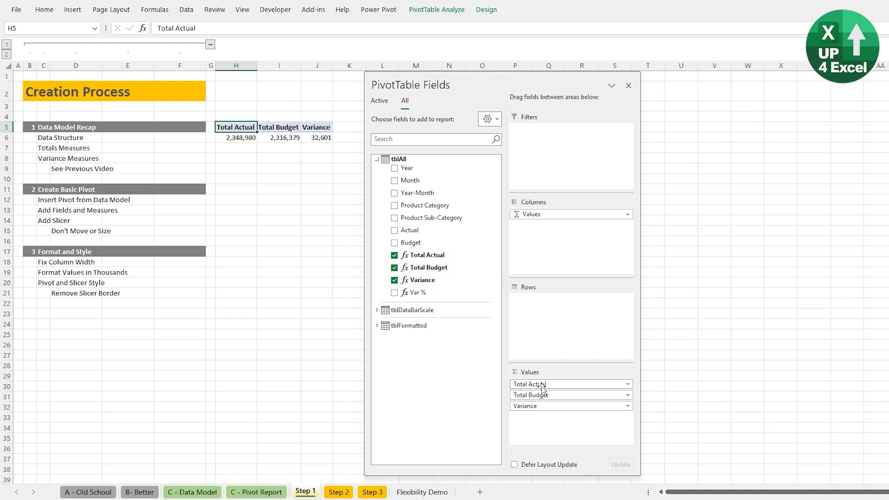
Lay out the pivot table with Product Category and Values in the rows and Month in the columns
click(394, 206)
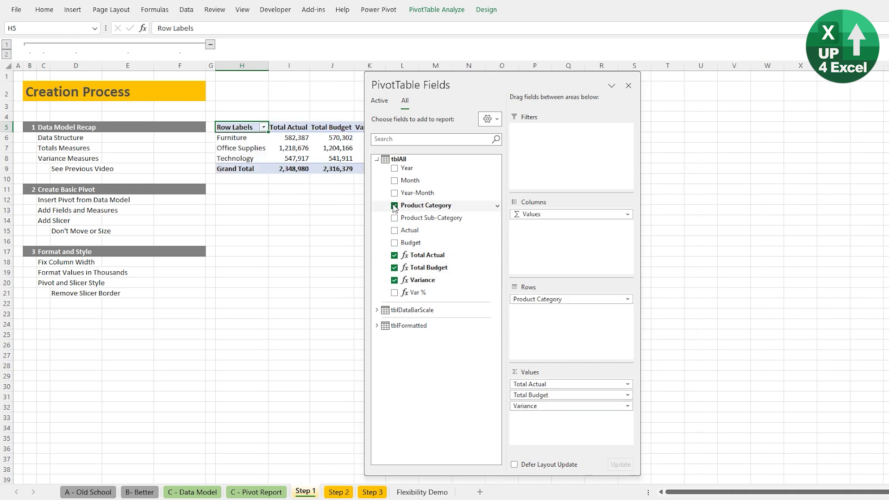
click(395, 219)
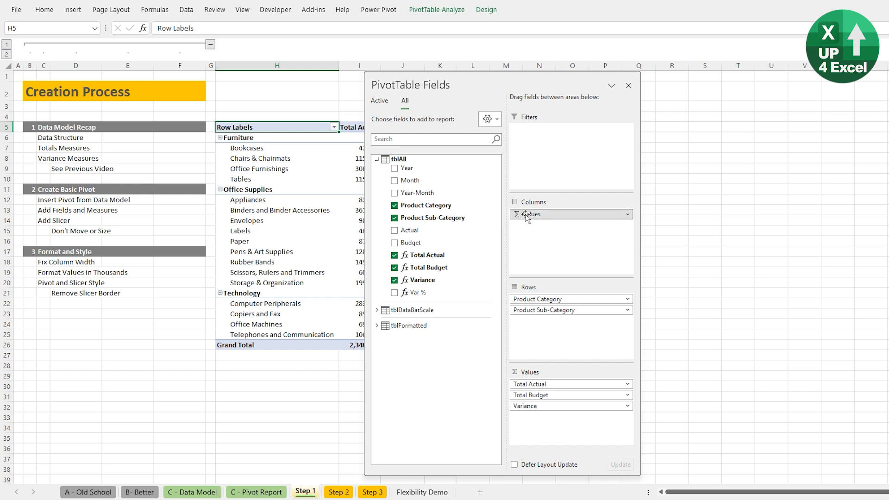
drag(526, 217, 457, 295)
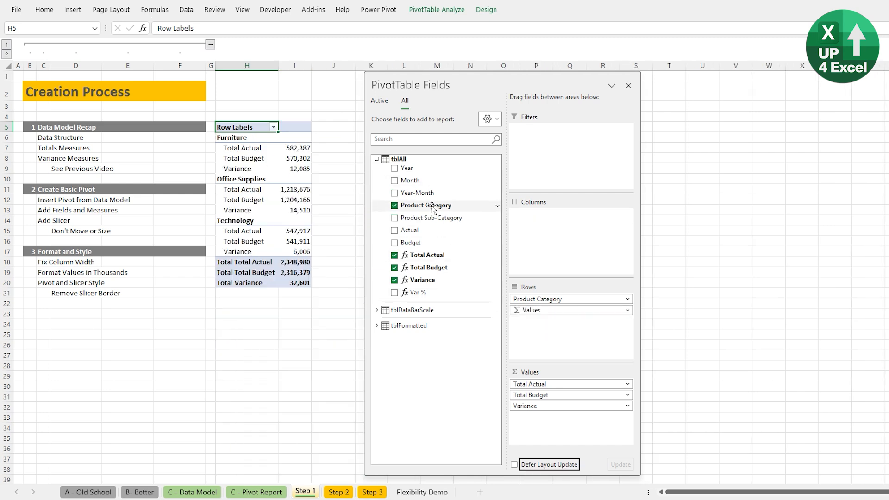
drag(402, 182, 561, 240)
Add a slicer for the Year field and filter the pivot table to 2024
drag(513, 87, 227, 316)
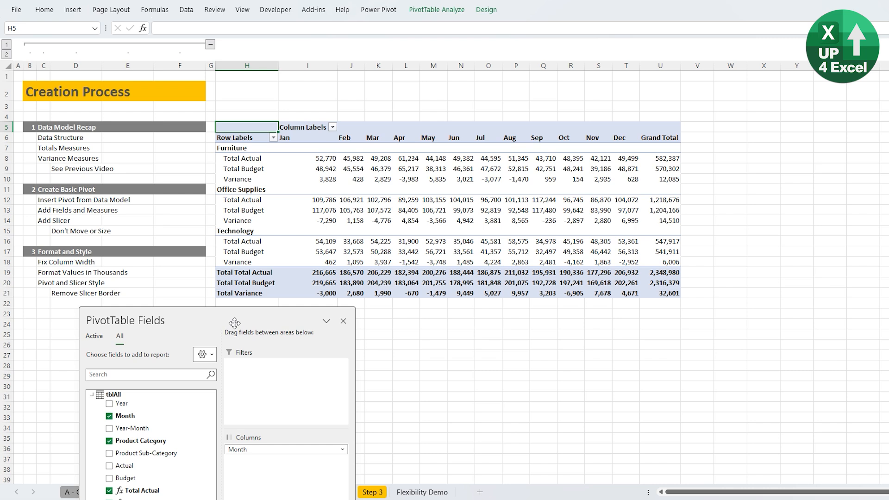
drag(235, 322, 198, 204)
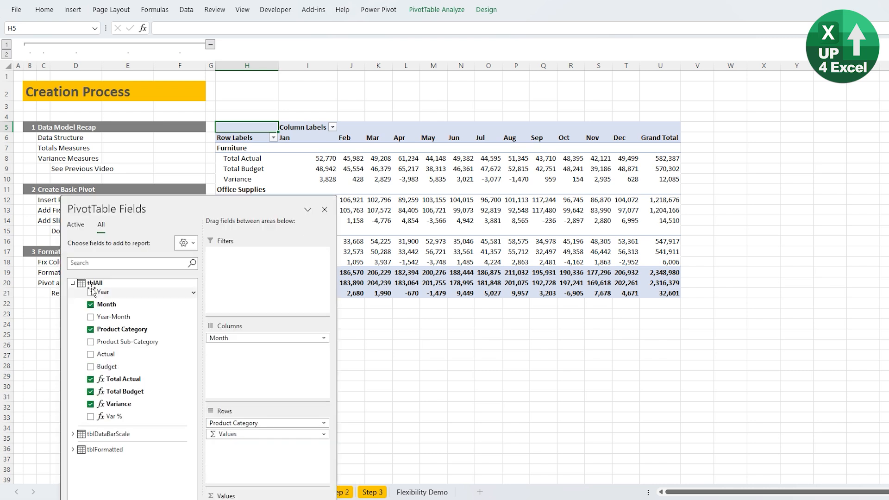
right_click(104, 292)
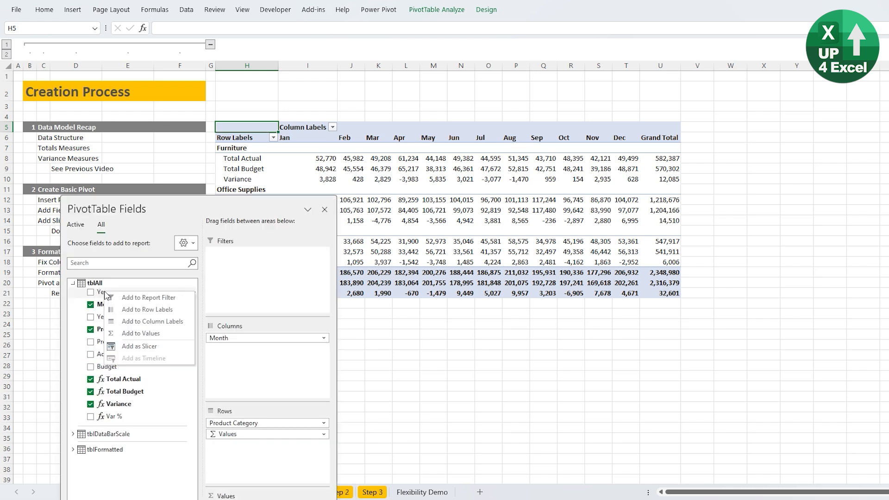
click(139, 346)
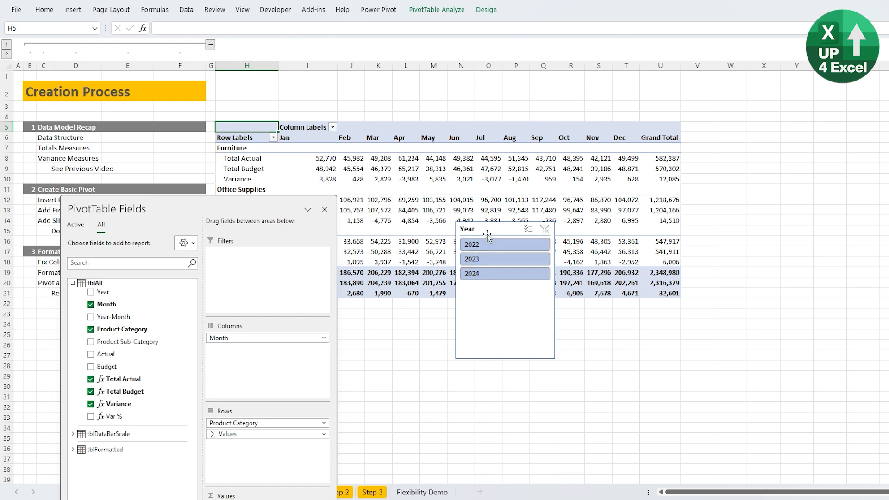
click(484, 249)
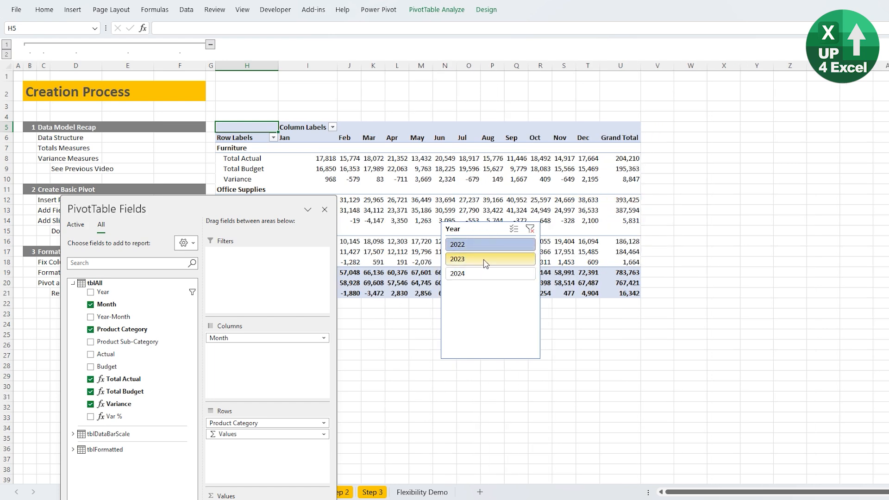
click(484, 273)
Give the Year slicer a grey style, arrange its buttons in 3 columns and widen it slightly
drag(489, 289, 416, 233)
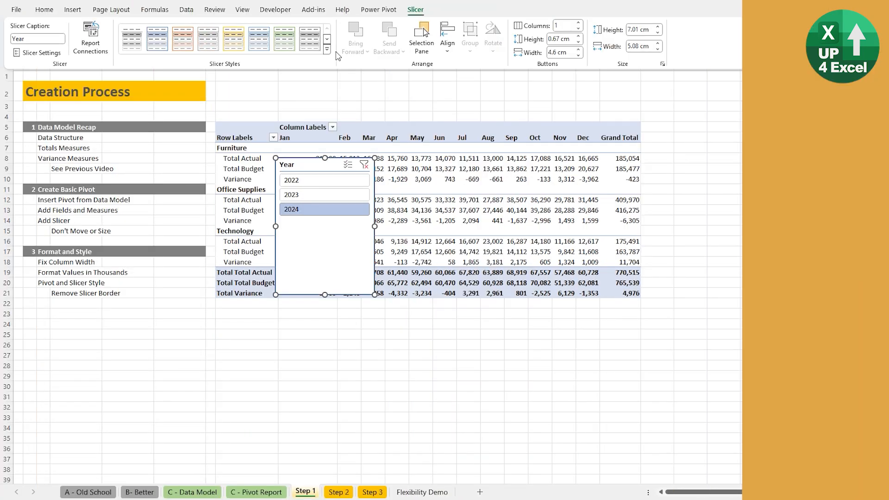
click(314, 50)
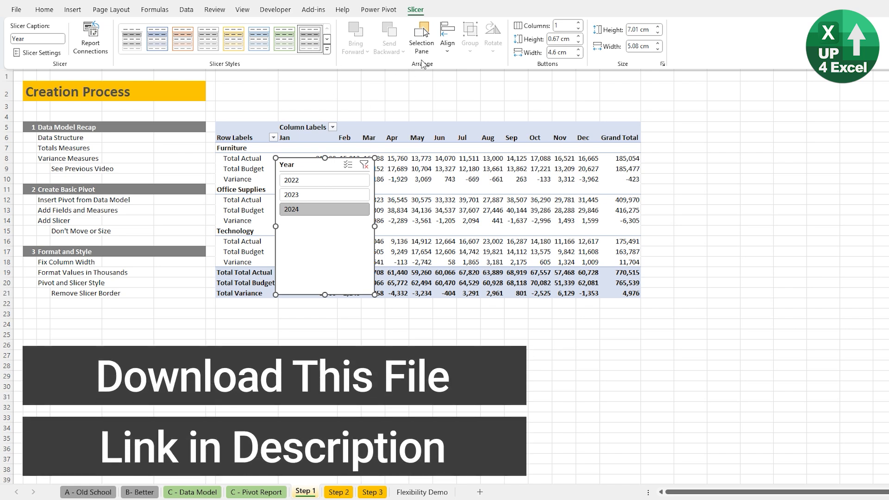
click(578, 23)
click(578, 23)
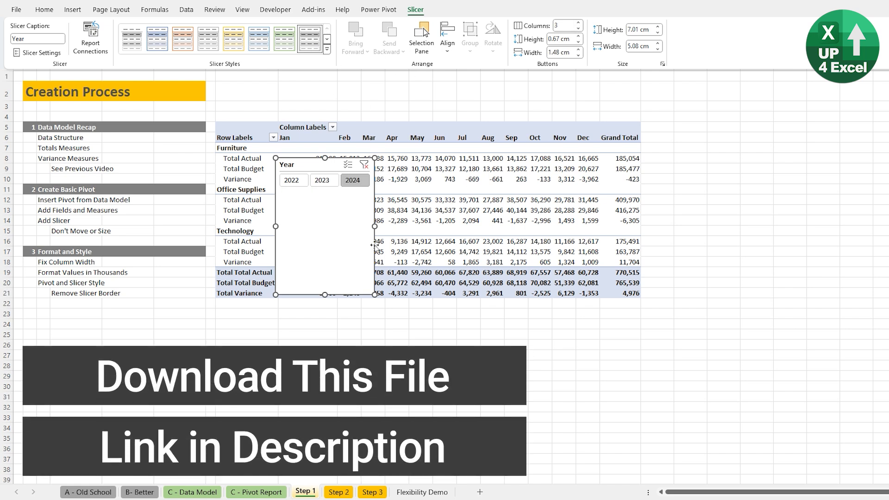
drag(373, 226, 385, 230)
Apply the first grey Medium PivotTable style to the pivot table
drag(443, 231, 446, 222)
click(324, 209)
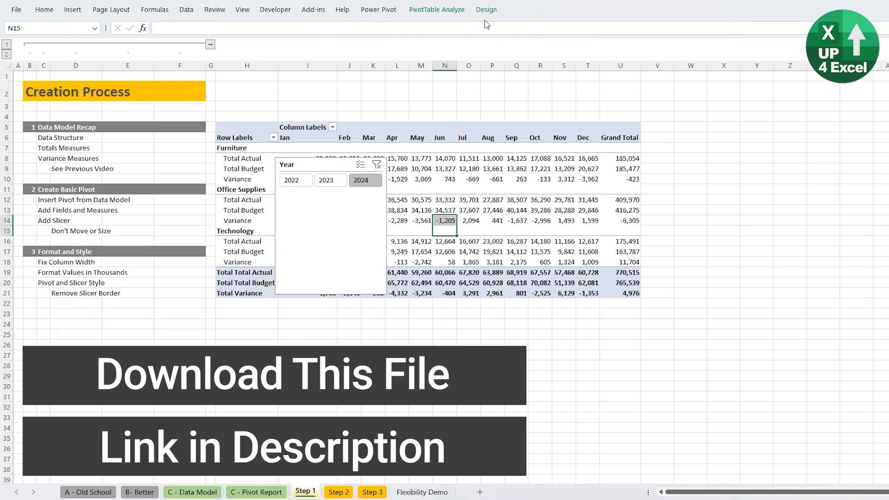
click(487, 11)
click(510, 41)
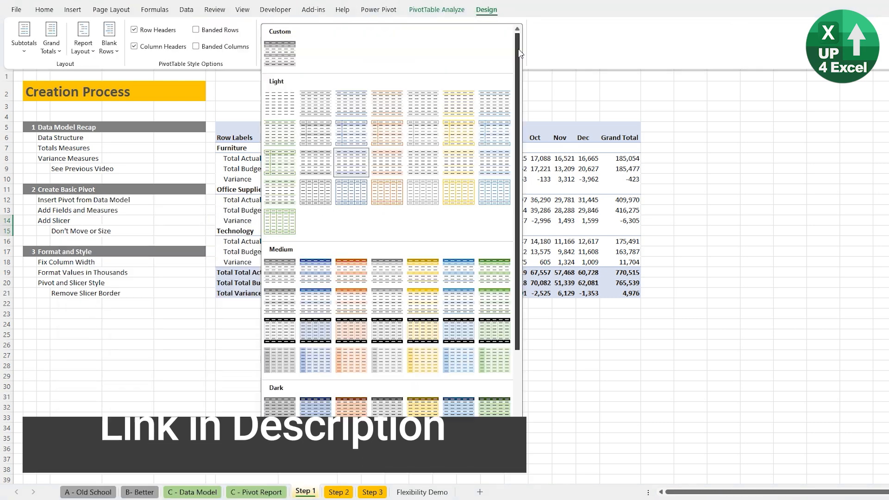
click(280, 276)
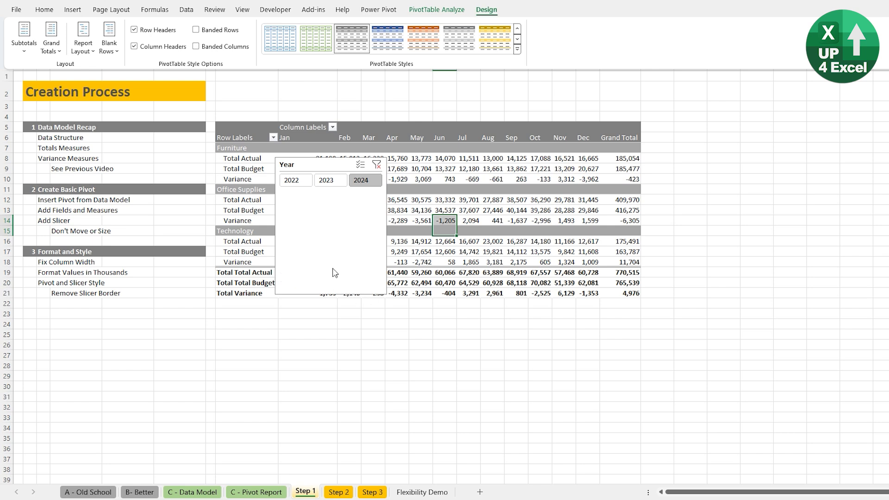
Place the Year slicer directly above the pivot table and resize it to span about rows 2 to 4
drag(334, 164, 273, 86)
drag(328, 215, 408, 121)
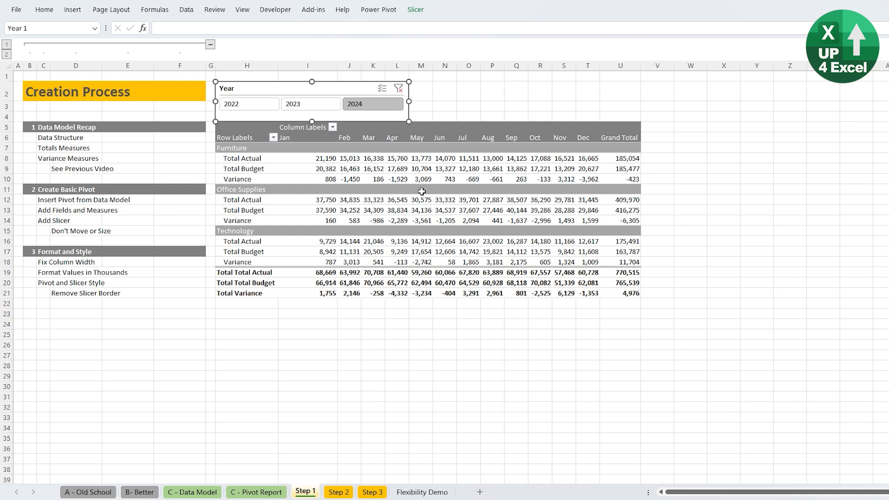
click(421, 191)
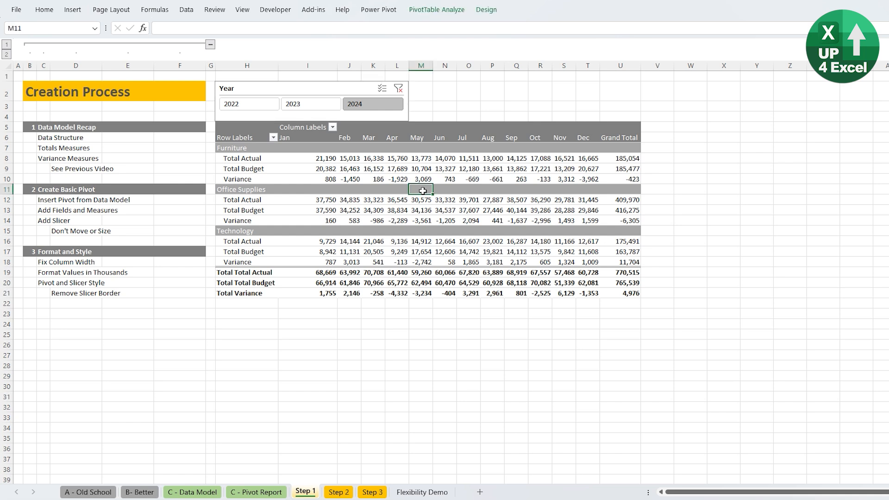
click(350, 158)
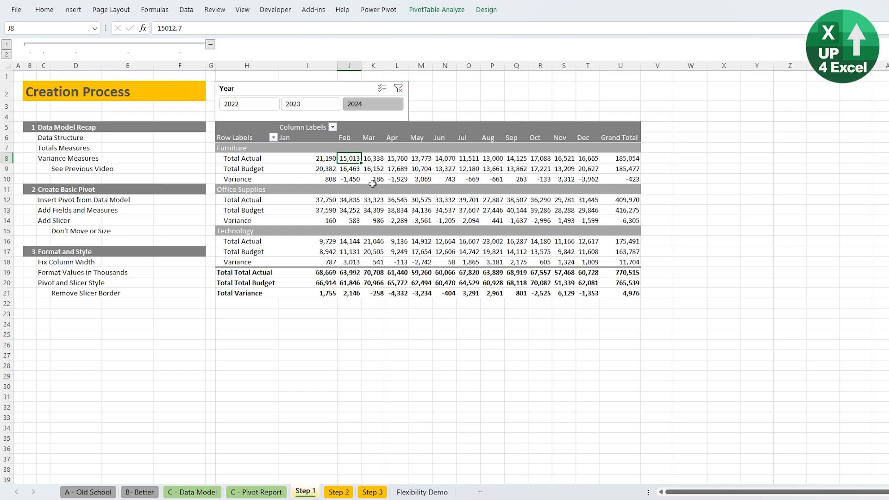
click(492, 179)
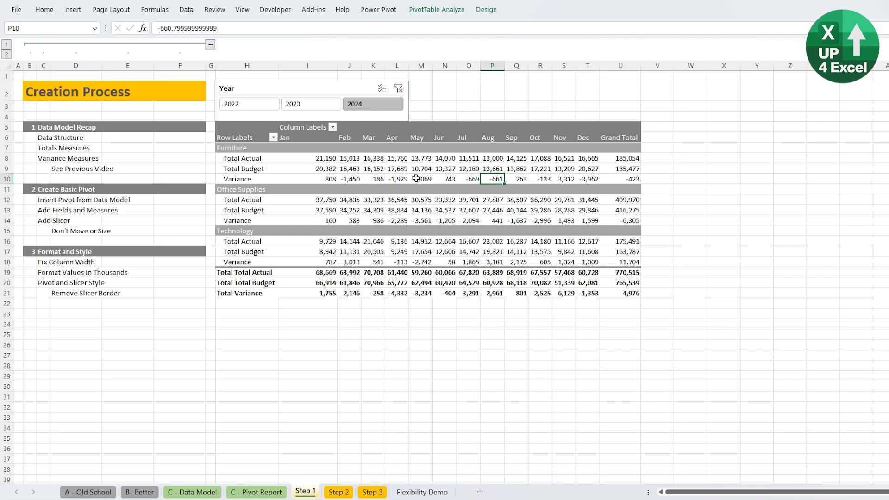
click(350, 168)
Set the Year slicer's properties to "Don't move or size with cells"
right_click(272, 88)
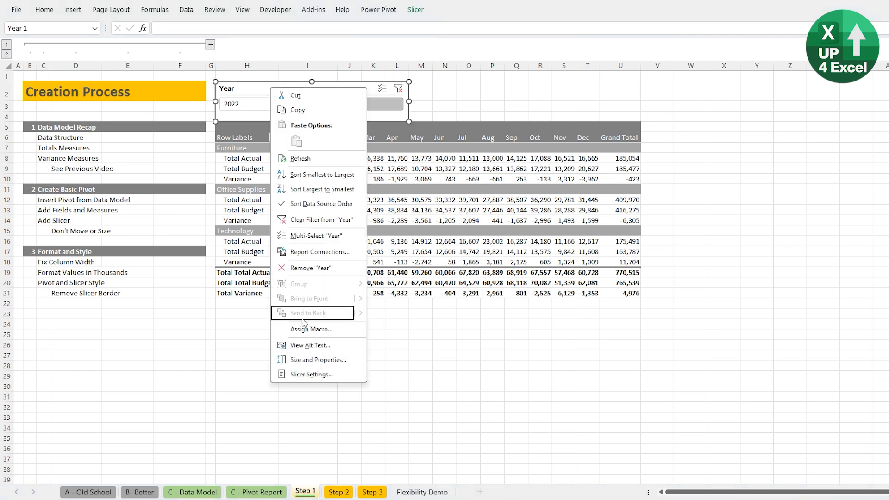
click(318, 360)
drag(299, 203, 172, 158)
click(123, 218)
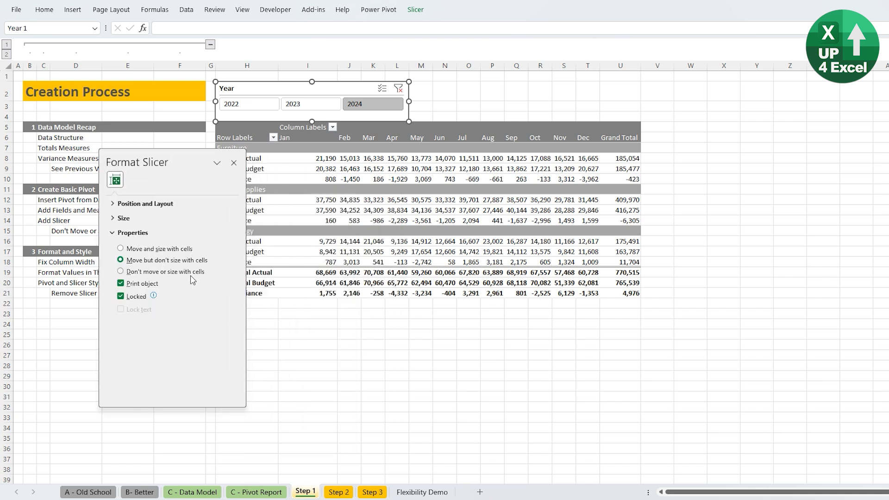
click(161, 274)
click(234, 163)
Hide the pivot table's field headers
click(311, 159)
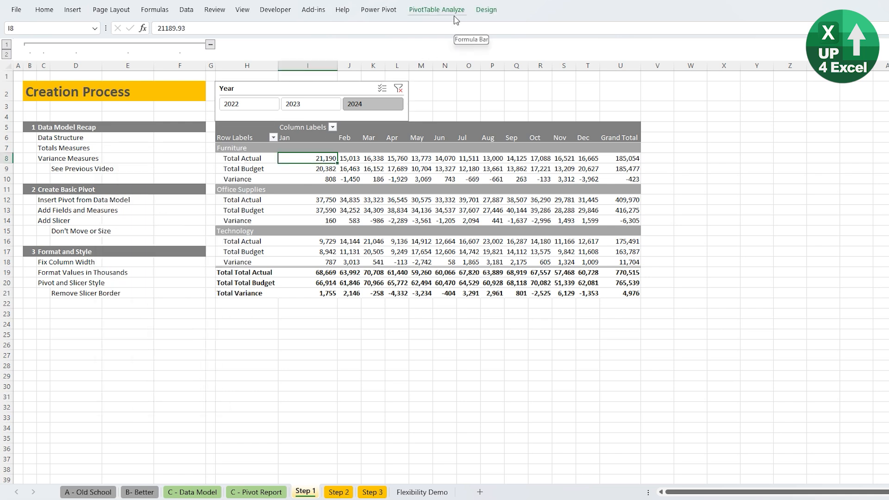
click(437, 9)
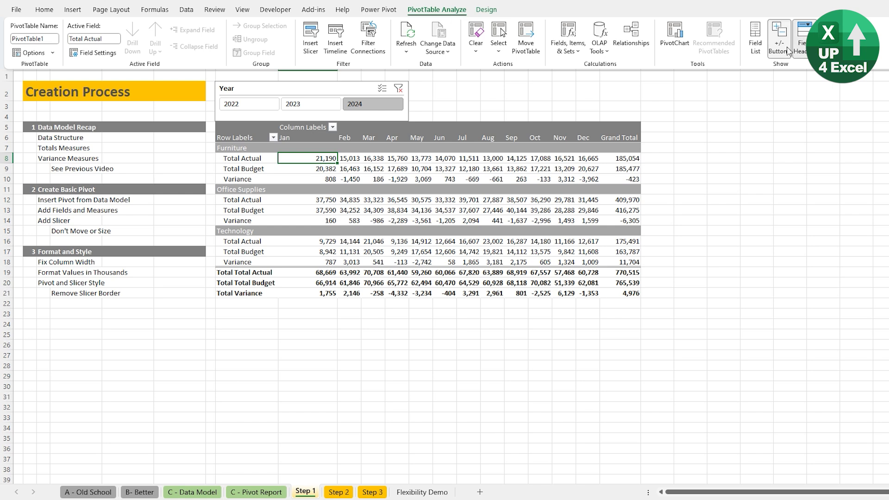
click(803, 40)
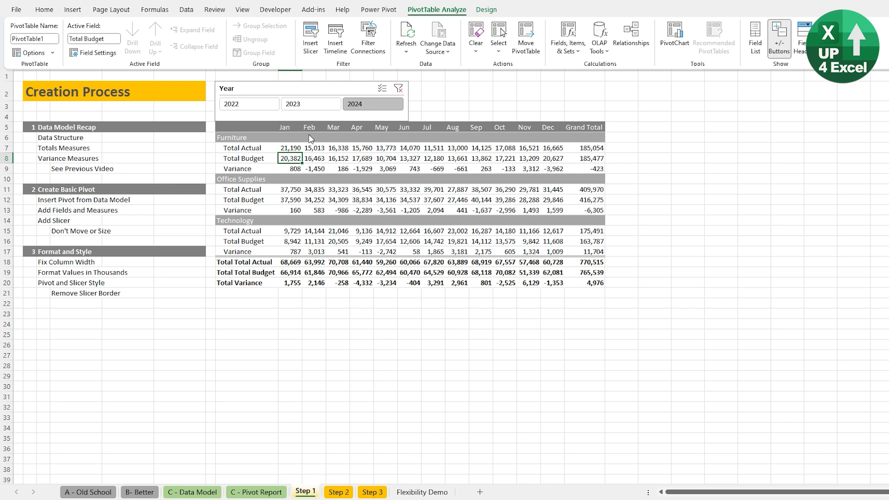
Set the pivot table's grand totals to show for rows only
click(487, 10)
click(47, 56)
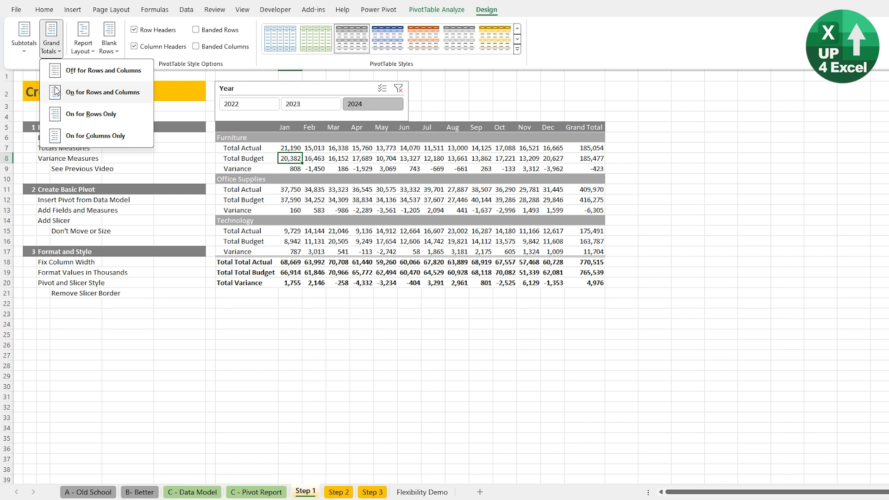
click(57, 114)
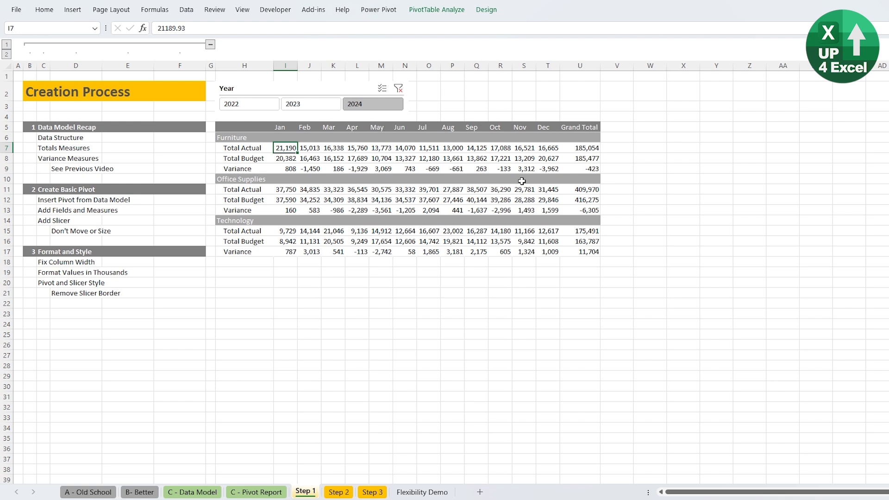
Turn off autofitting of column widths on update in the pivot table's options
right_click(292, 161)
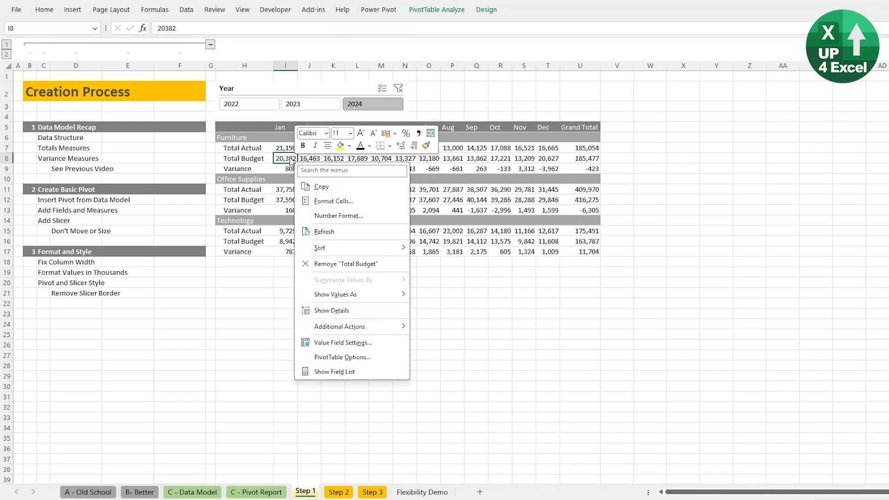
click(357, 356)
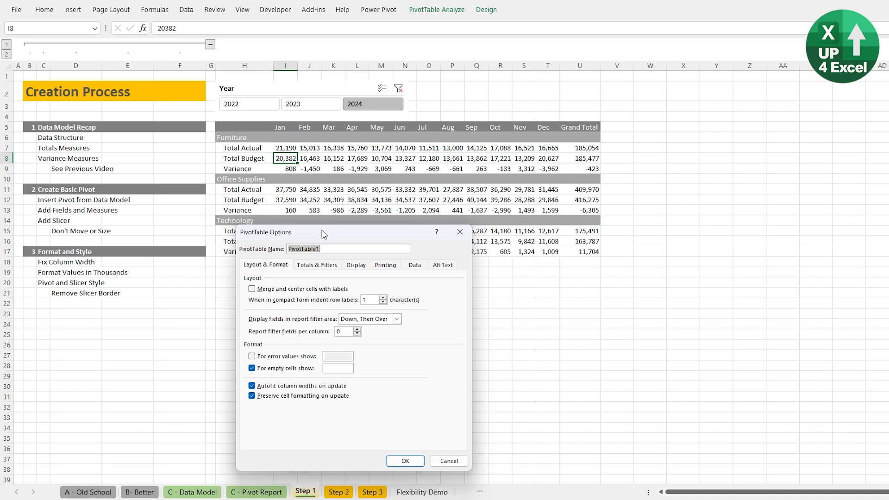
drag(324, 234, 203, 164)
click(132, 317)
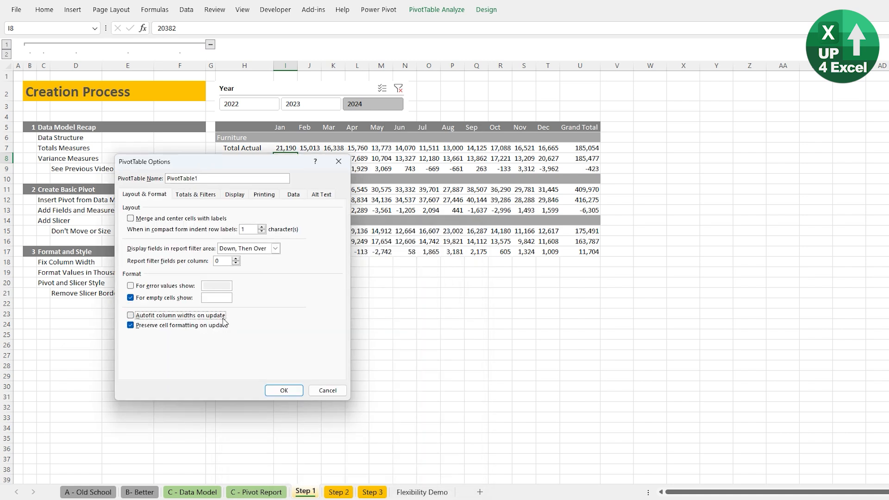
click(288, 390)
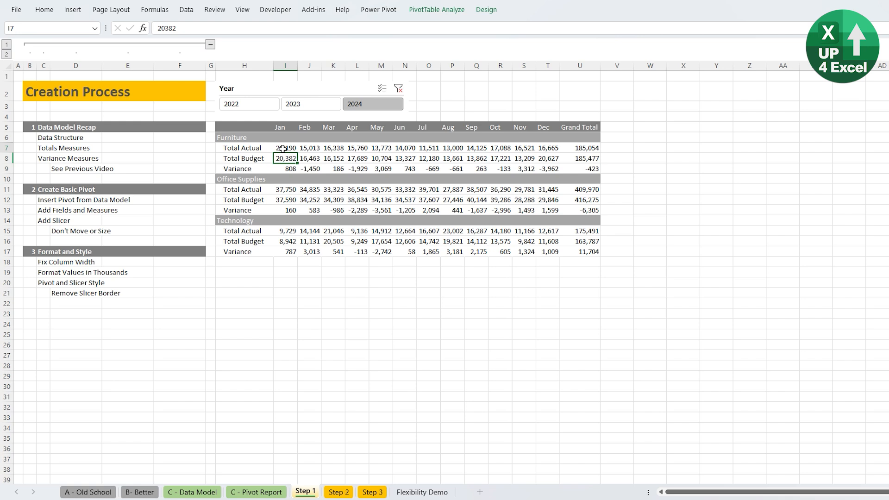
Start a custom number format for the pivot values in I7:U17, based on the code #,##0;-#,##0
drag(283, 149, 586, 253)
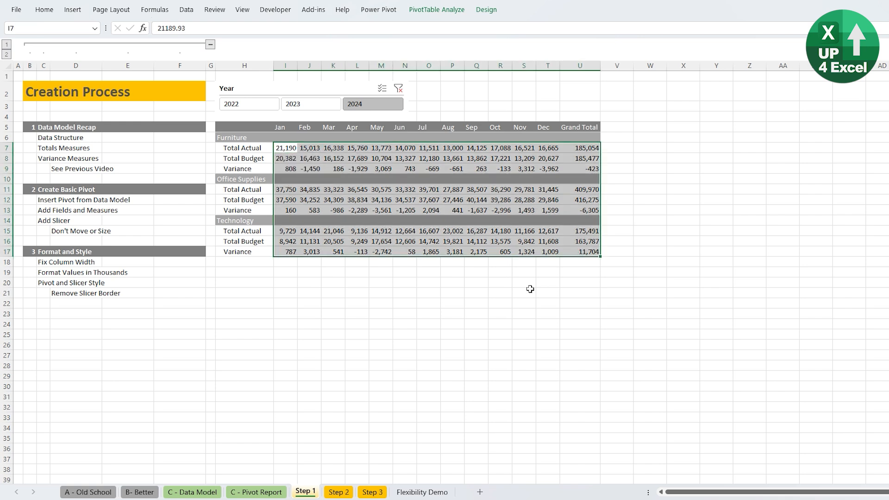
key(ctrl+1)
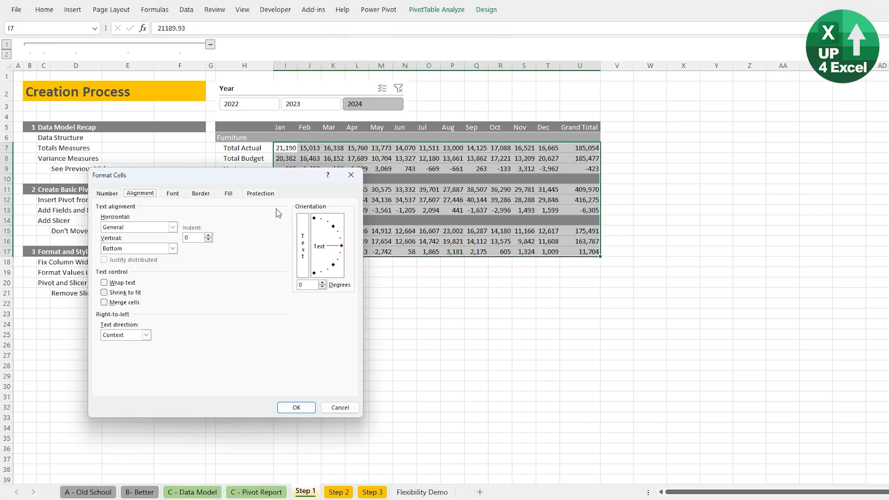
drag(223, 182, 224, 134)
click(104, 146)
click(121, 243)
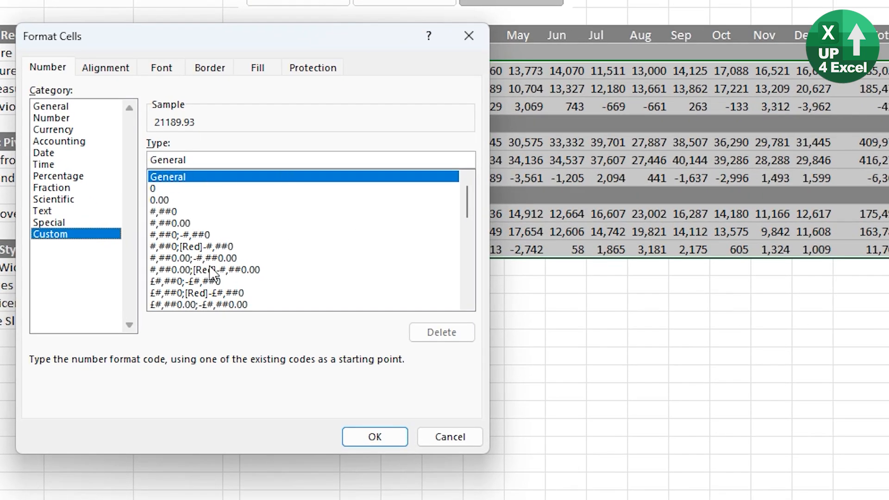
click(210, 235)
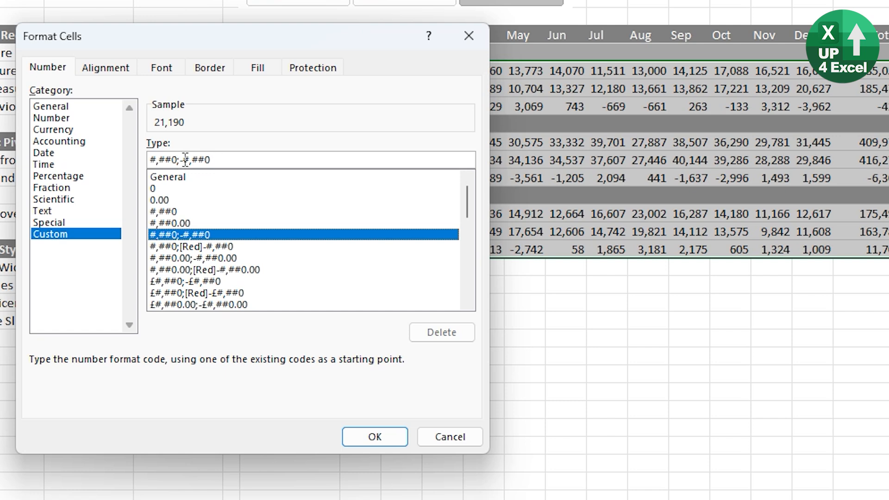
Change the custom format code to #,##0.0,;-#,##0.0, and apply it to show the values in thousands with one decimal
click(254, 161)
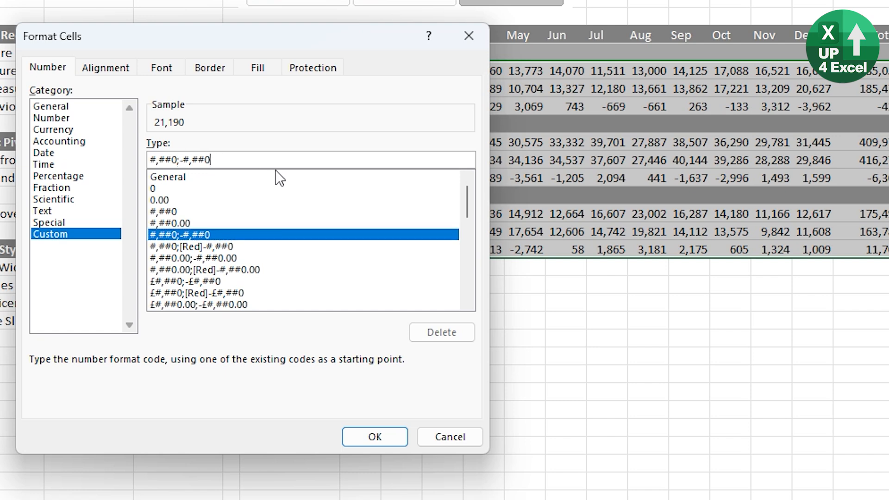
text(,)
click(179, 161)
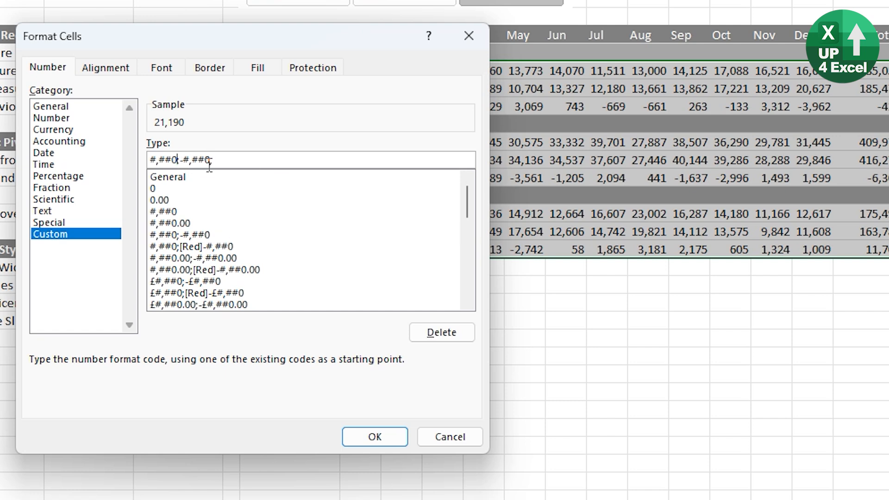
text(,)
text(.0,)
click(217, 159)
text(.0,)
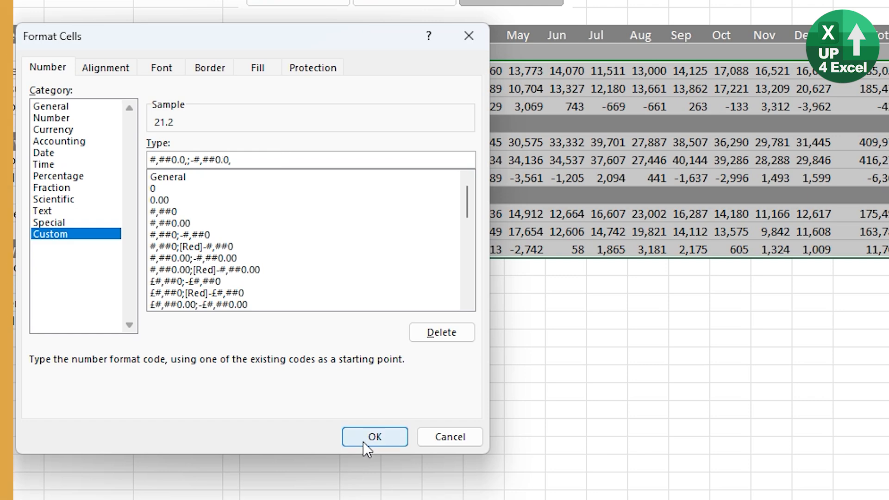
click(364, 442)
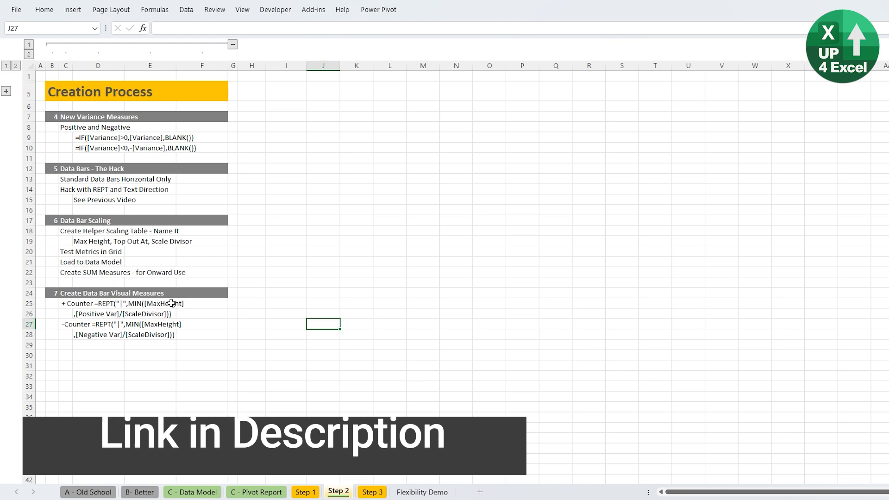
Open the data model from the C - Data Model sheet and examine the Total Actual, Total Budget, Variance and Var % measure formulas
click(184, 491)
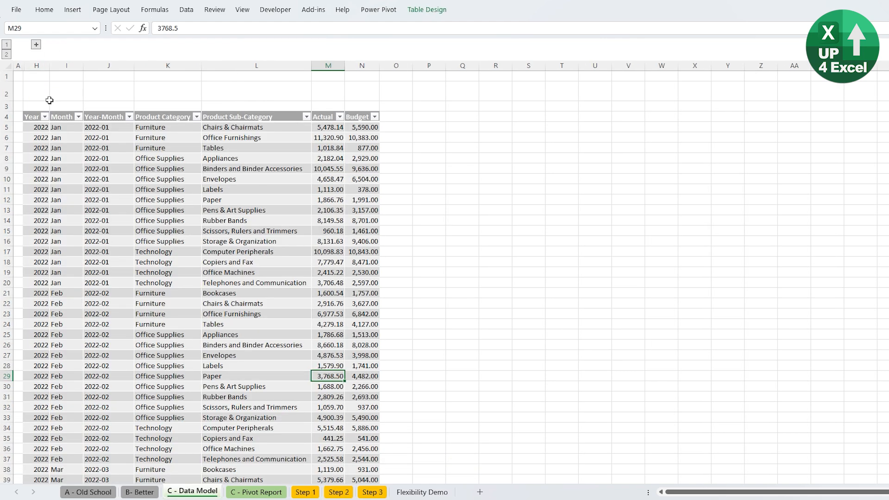
click(379, 10)
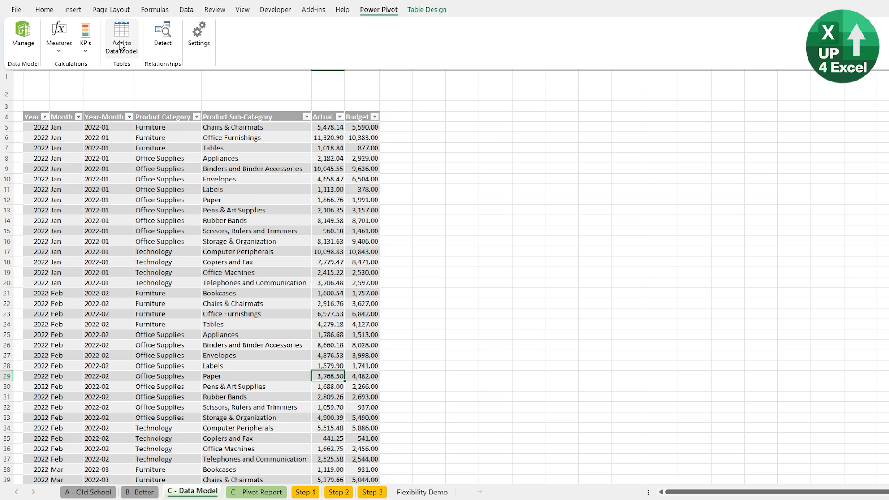
click(22, 34)
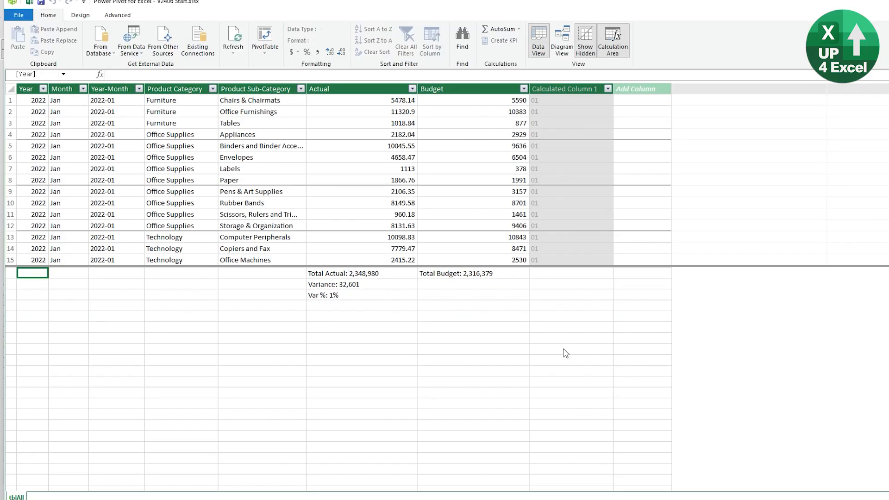
click(355, 275)
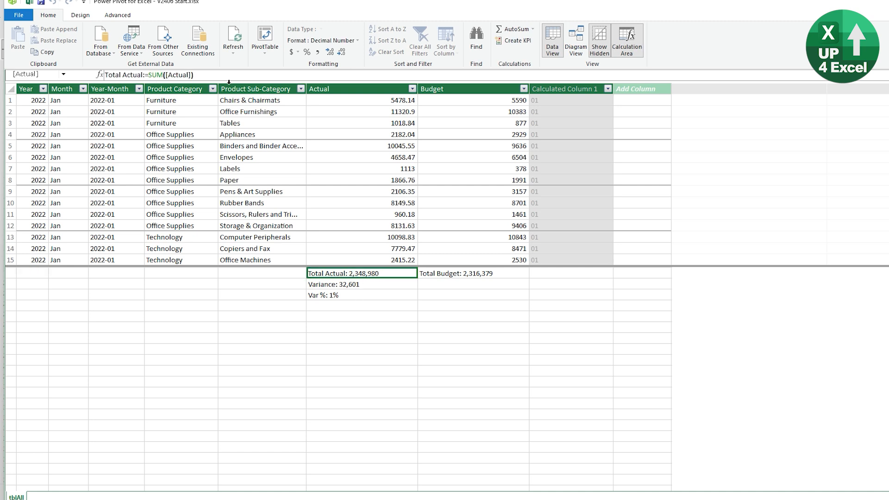
click(456, 276)
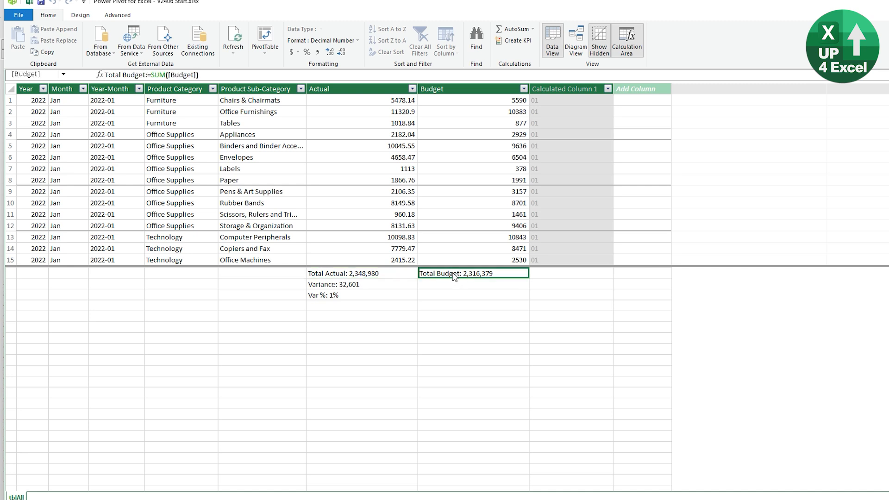
click(352, 284)
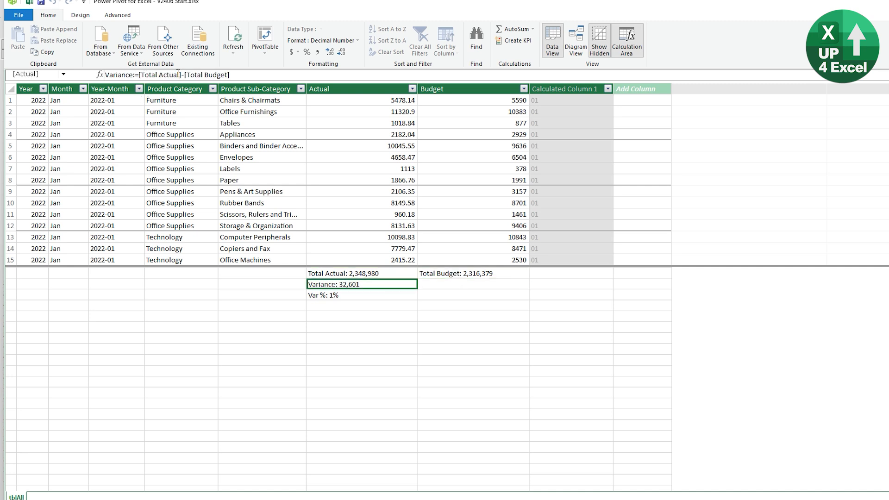
click(340, 297)
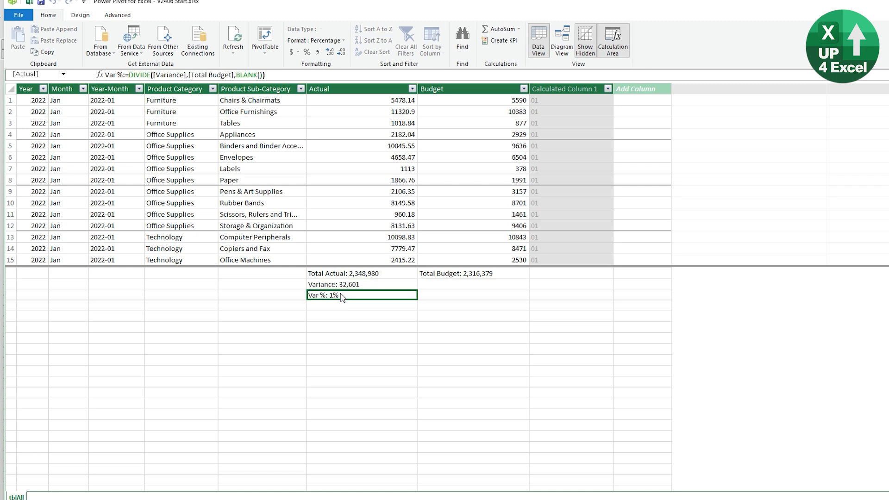
key(Up)
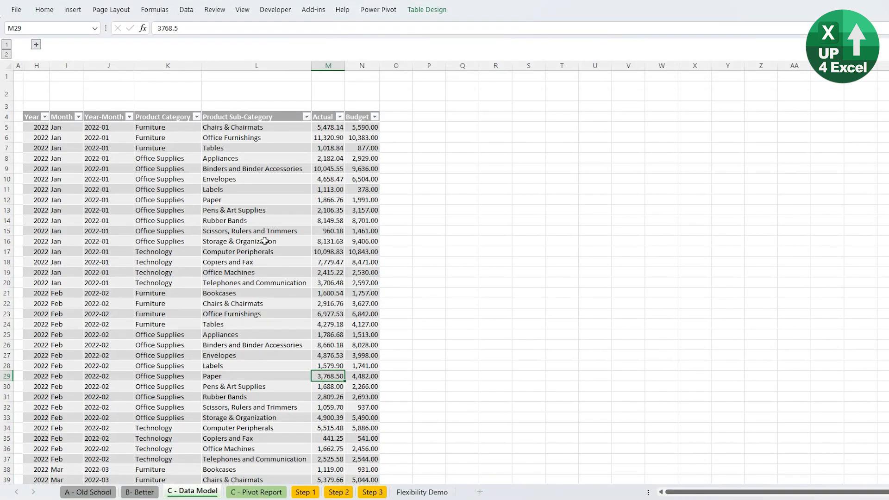
Create a new measure in table tblAll and name it "Positive Var"
click(375, 11)
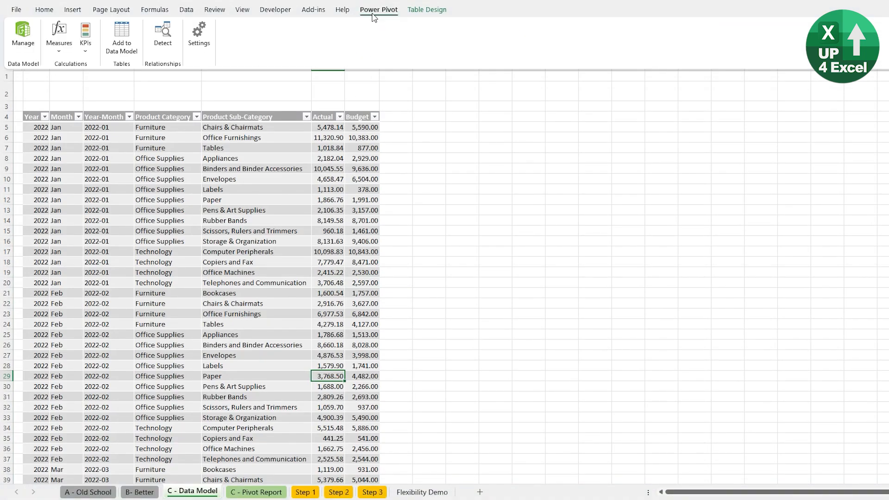
click(58, 44)
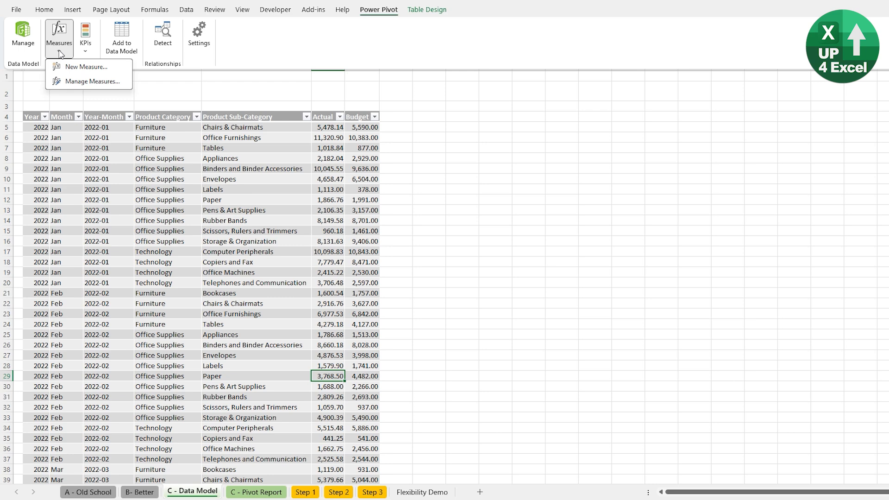
click(88, 66)
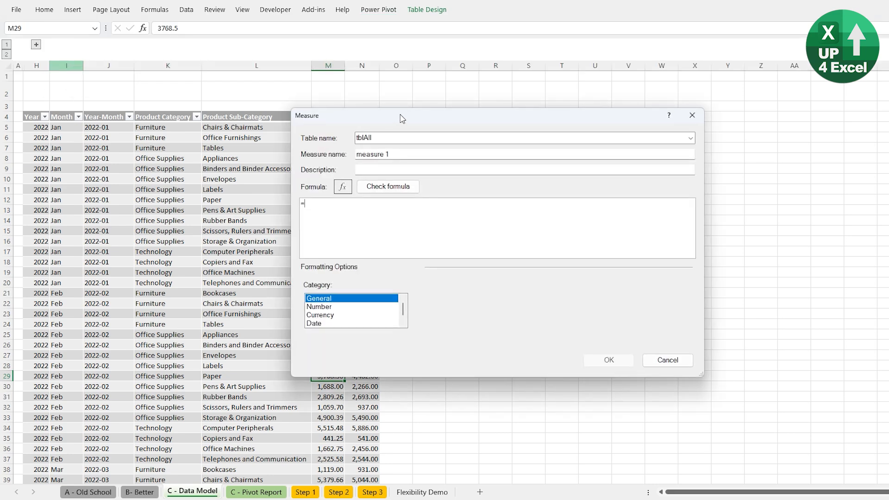
drag(403, 118, 170, 94)
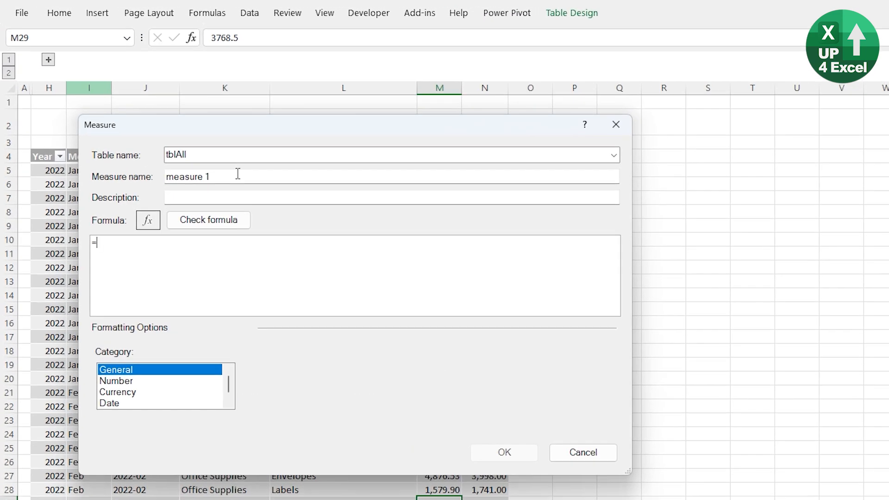
click(238, 174)
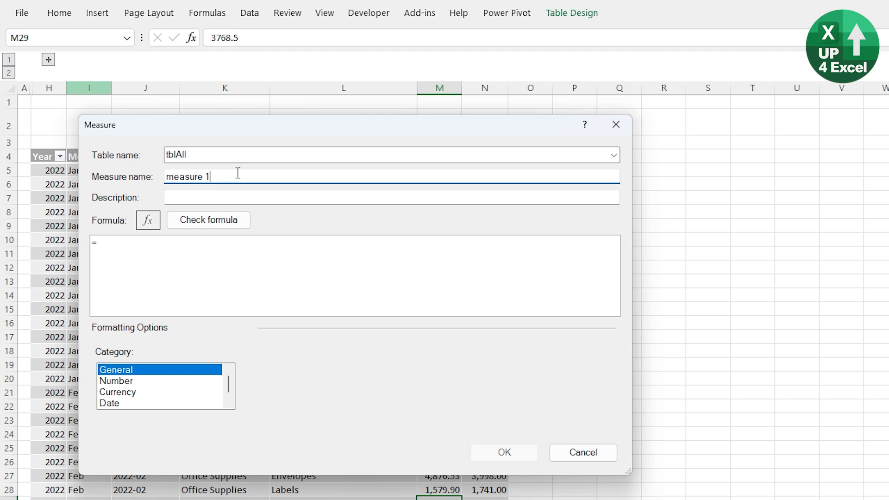
drag(238, 174, 155, 177)
click(614, 156)
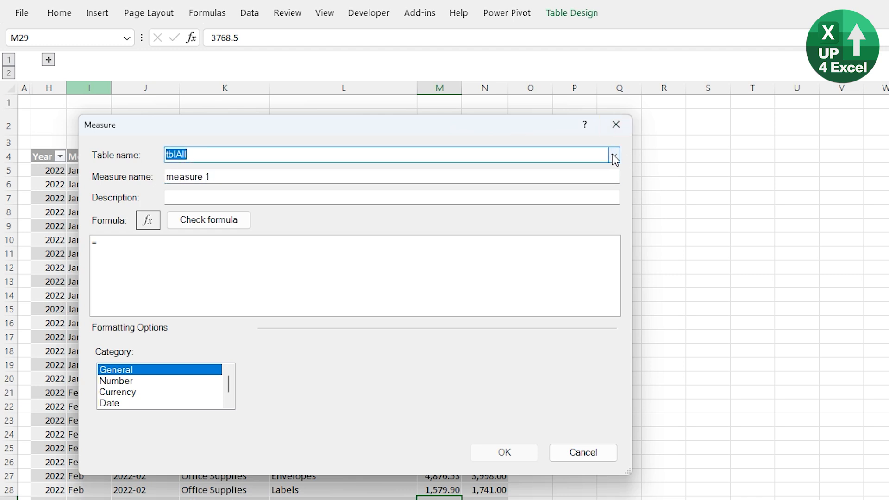
click(614, 158)
click(566, 169)
click(227, 182)
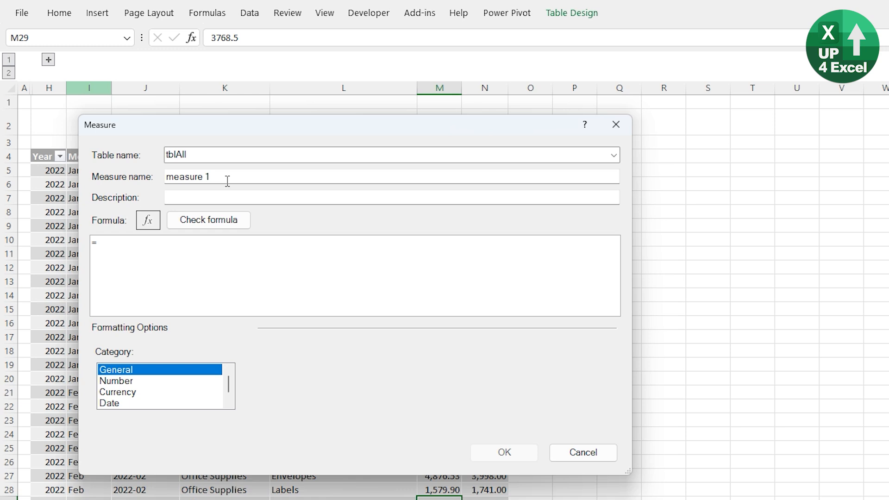
key(ctrl+a)
text(Positive Var)
Begin the Positive Var formula with an IF function that tests [Variance]>0
click(167, 245)
text(if)
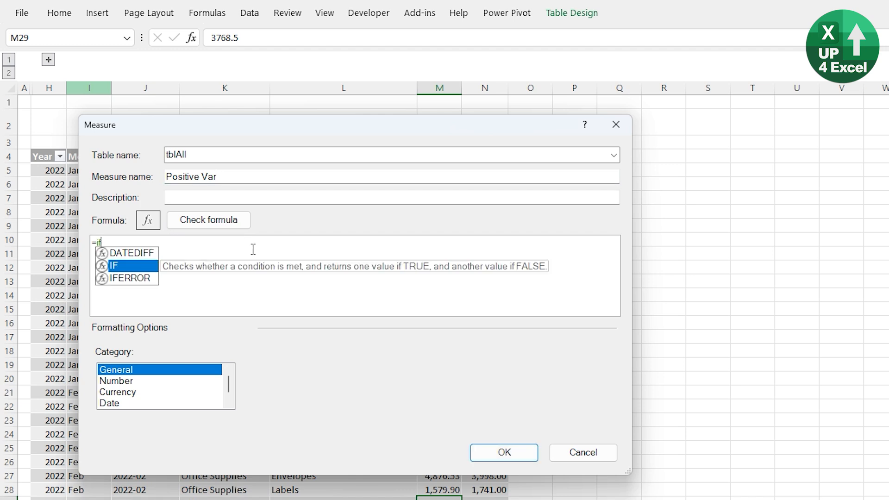
key(Tab)
text(var)
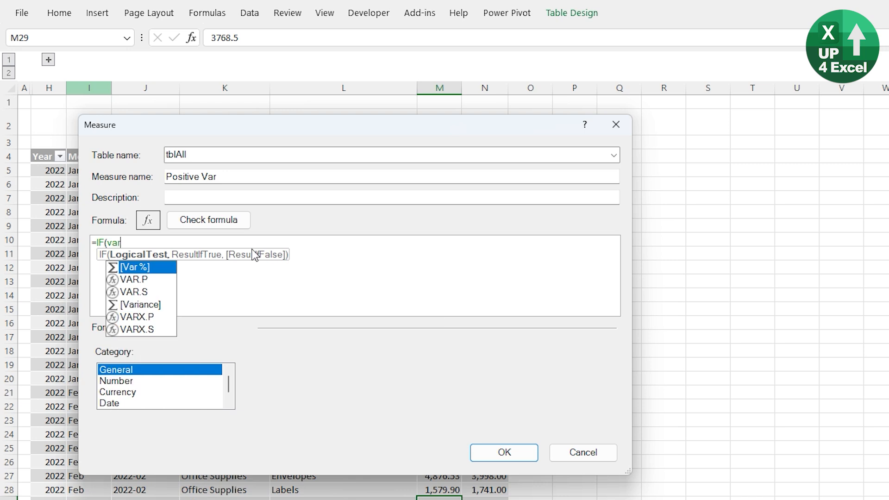
key(Down)
key(Down)
key(Down)
key(Tab)
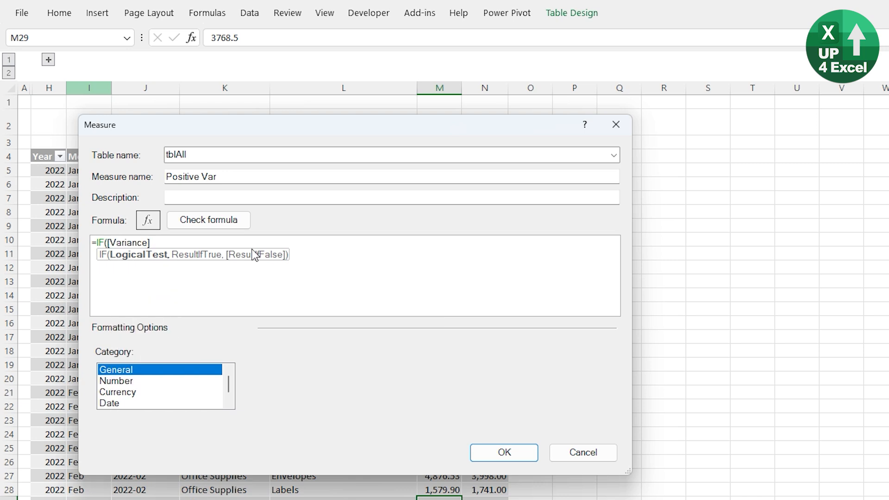
text(>0,)
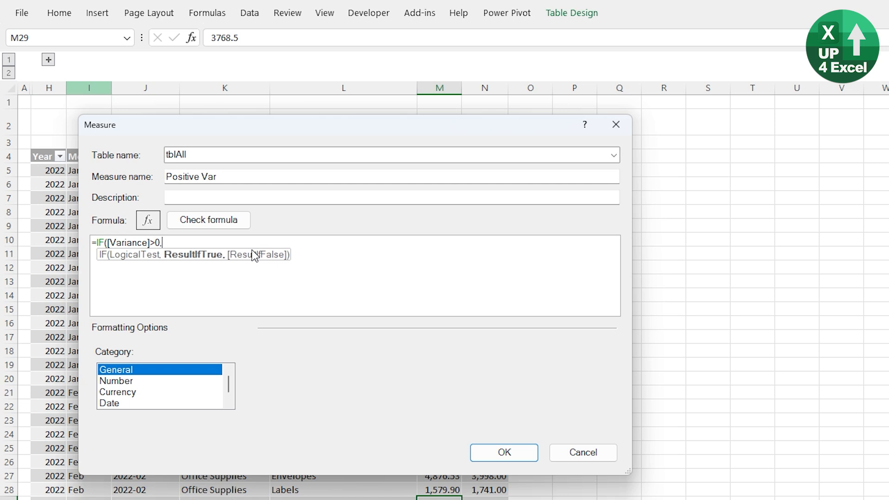
Add the [Variance] measure as the IF function's result when the test is true
text(var)
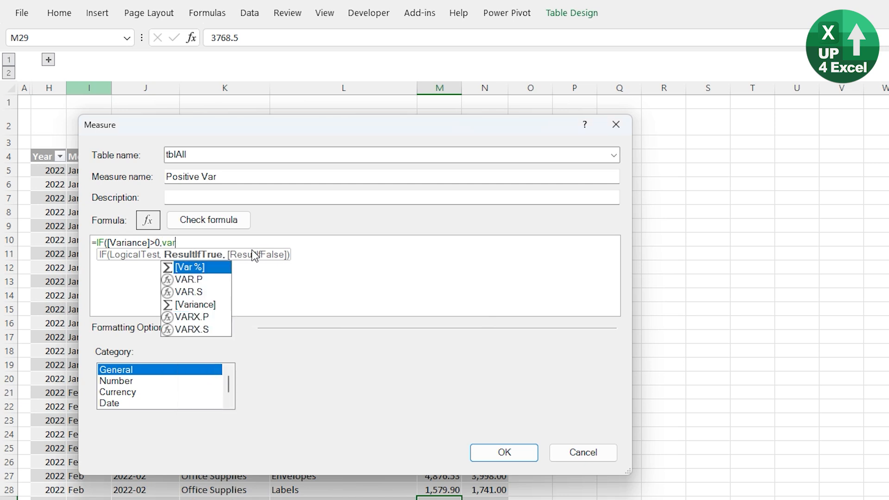
key(Down)
key(Down)
key(Down)
key(Tab)
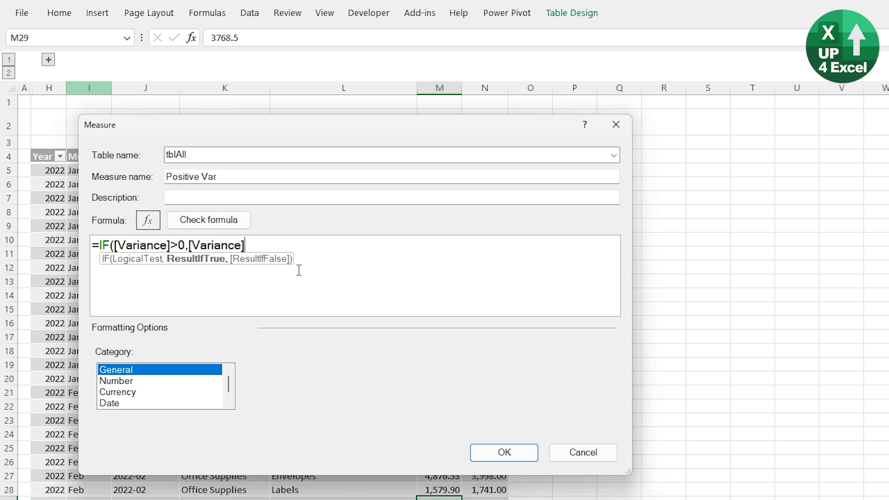
Complete the Positive Var formula with BLANK() as the result when the test is false
text(,)
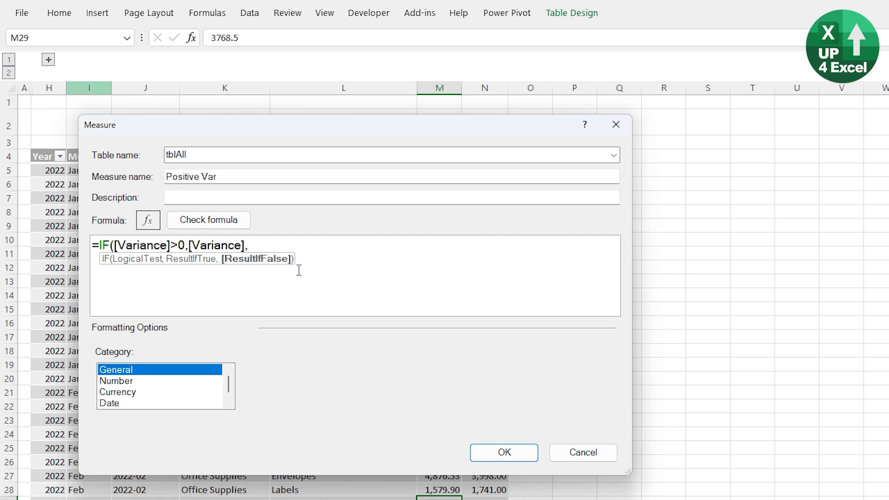
text(blank)
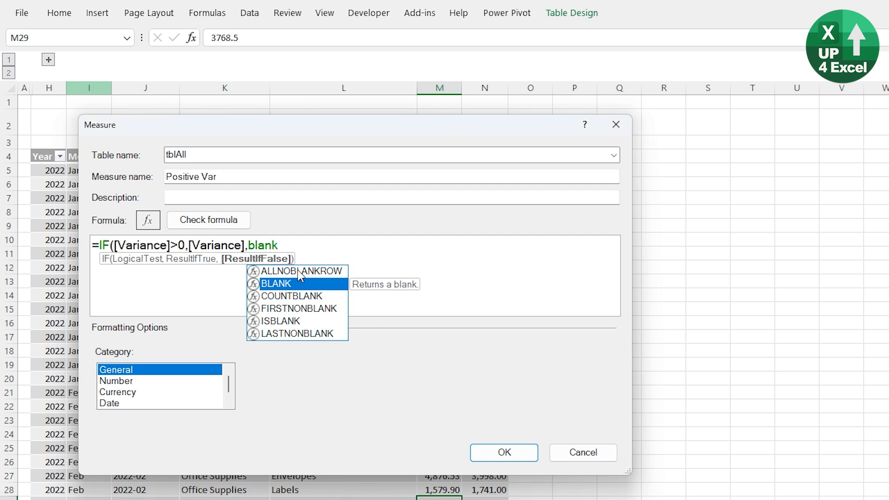
key(Tab)
text())
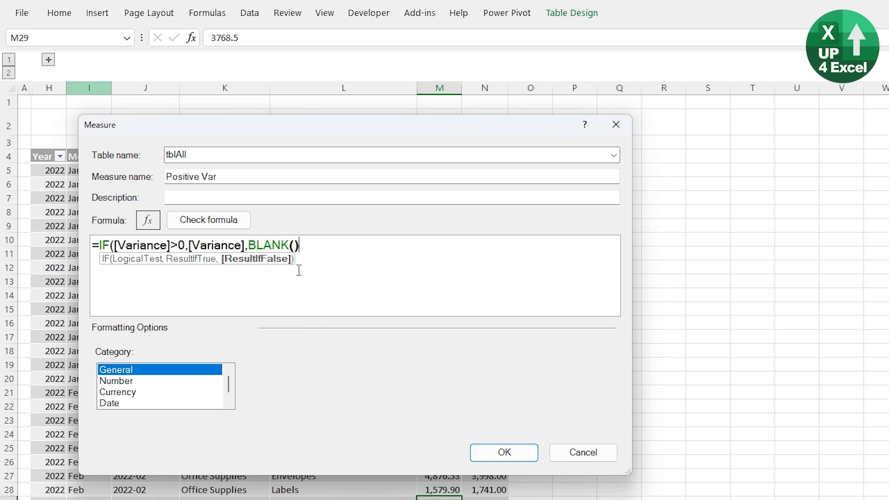
text())
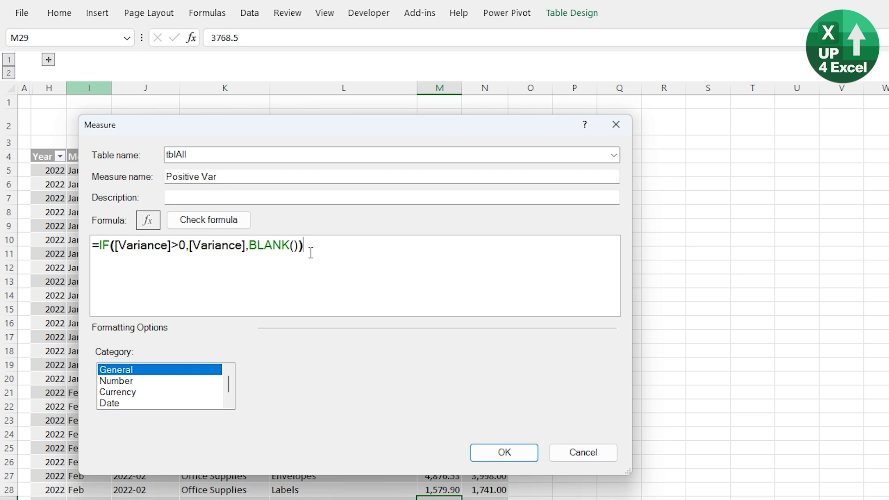
Format the Positive Var measure as a decimal number with 0 decimal places and a 1000 separator, and save it
click(116, 381)
click(431, 371)
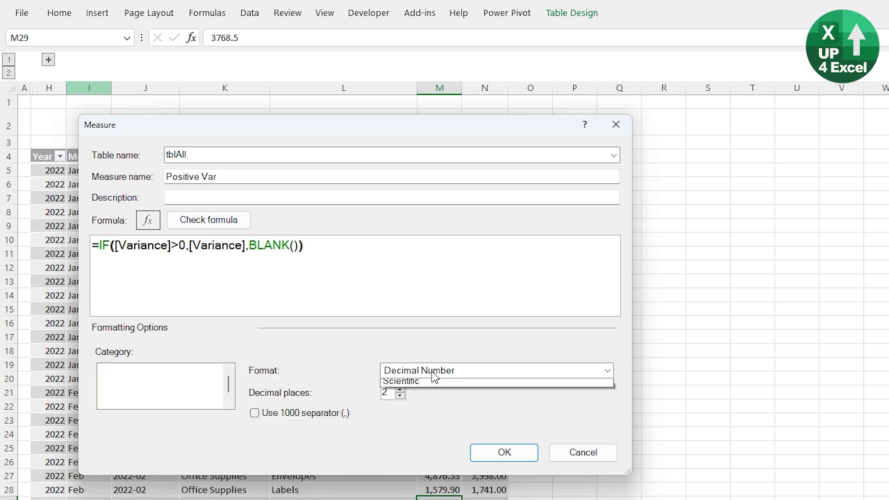
click(432, 372)
click(401, 396)
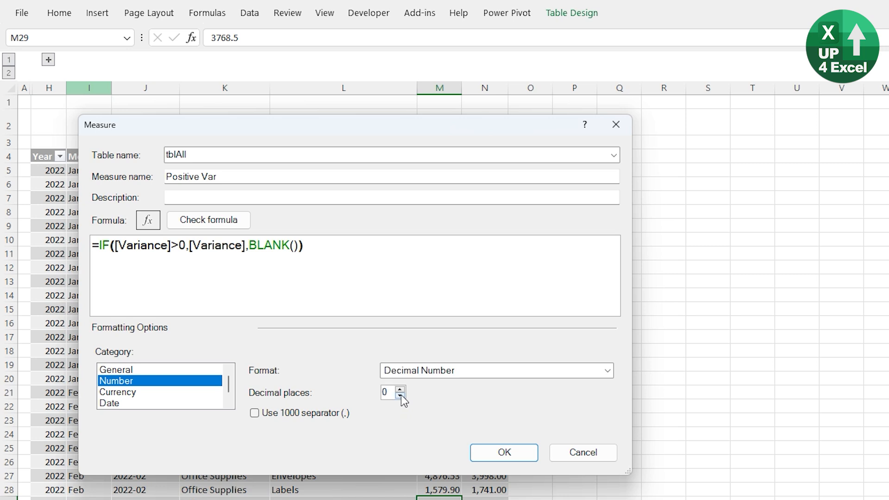
click(268, 417)
click(288, 278)
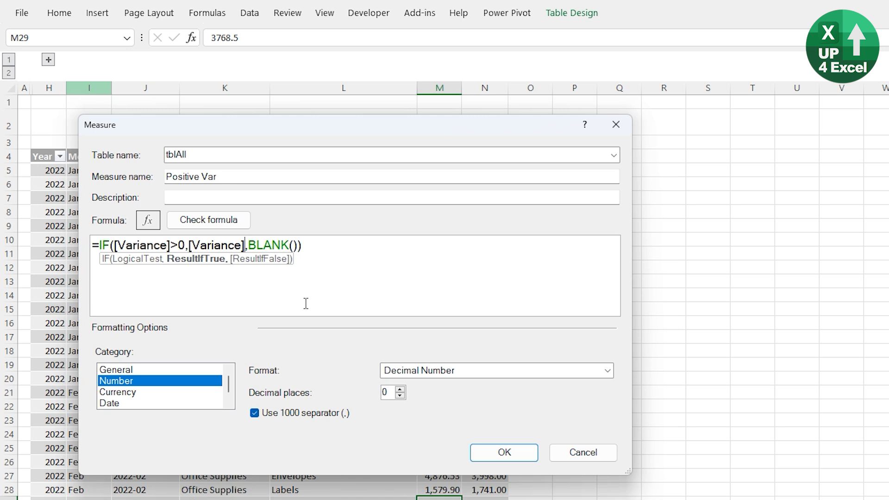
click(340, 266)
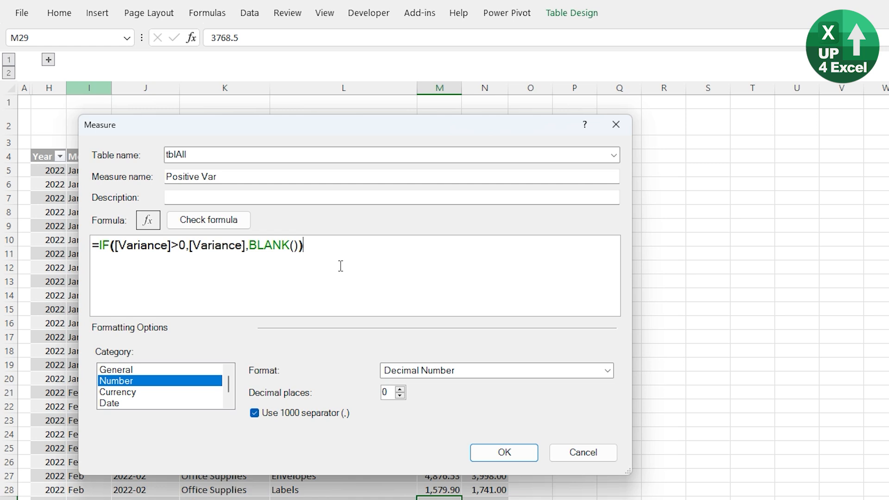
click(492, 451)
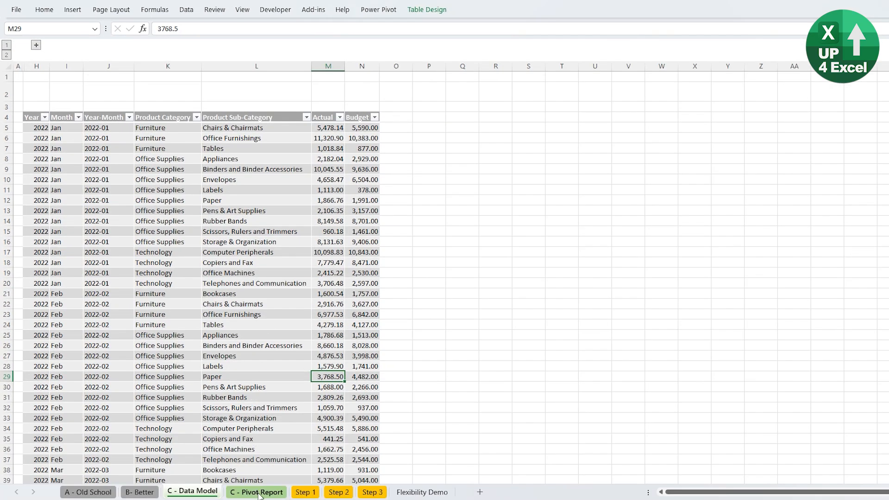
Add the Positive Var measure to the pivot table on the Step 1 sheet and compare its Furniture values with Variance
click(331, 494)
click(305, 492)
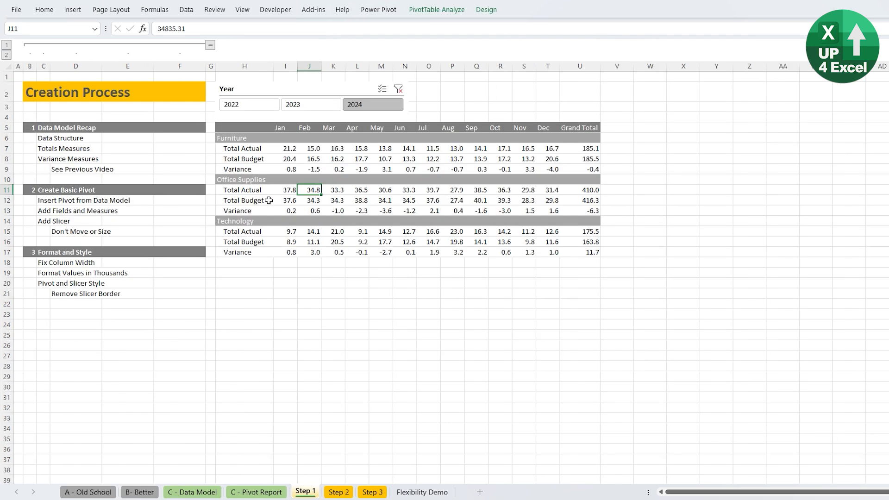
click(244, 200)
right_click(268, 202)
click(307, 392)
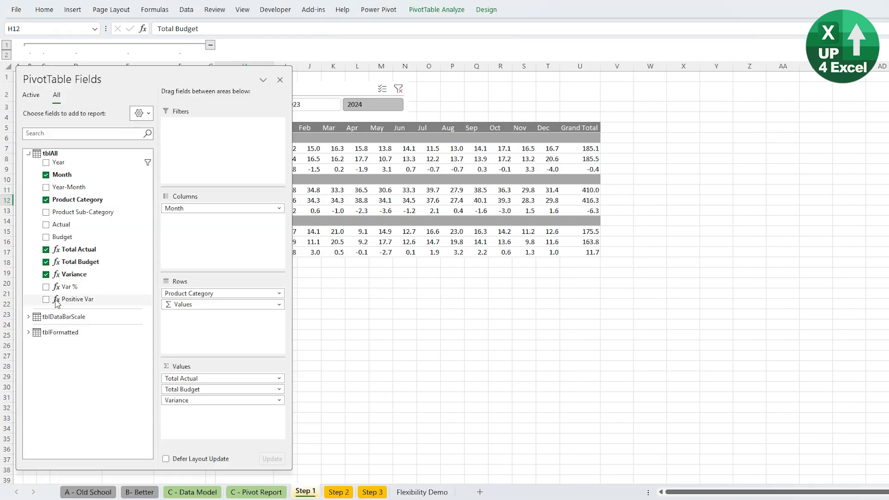
click(46, 299)
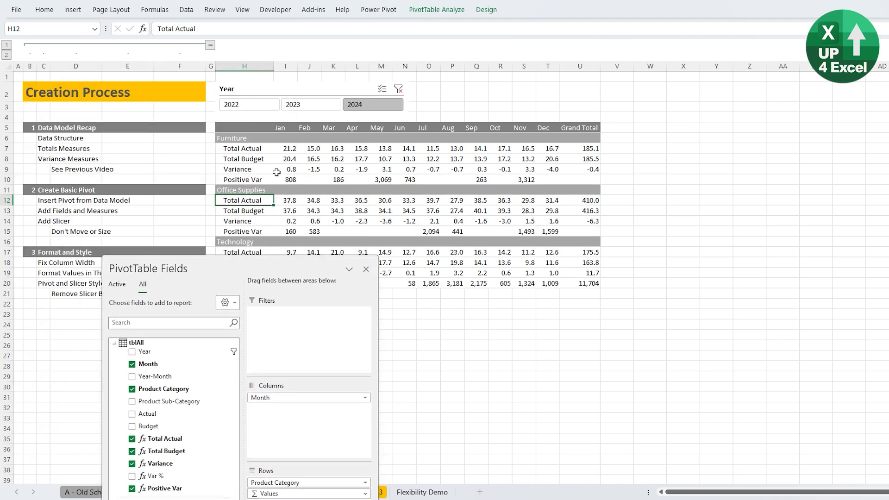
click(286, 178)
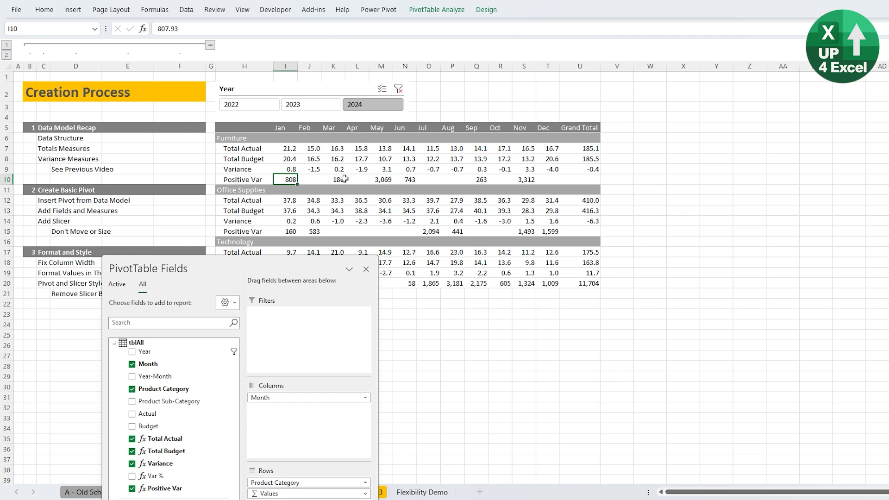
click(337, 180)
click(339, 171)
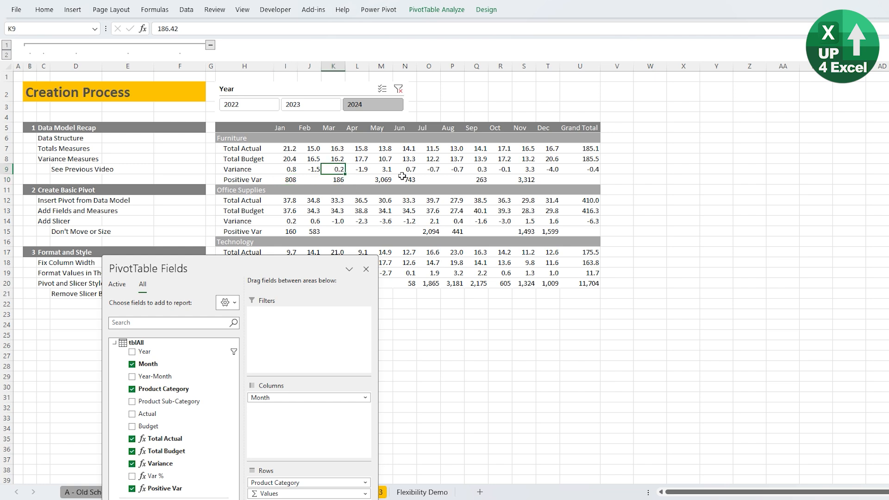
click(360, 180)
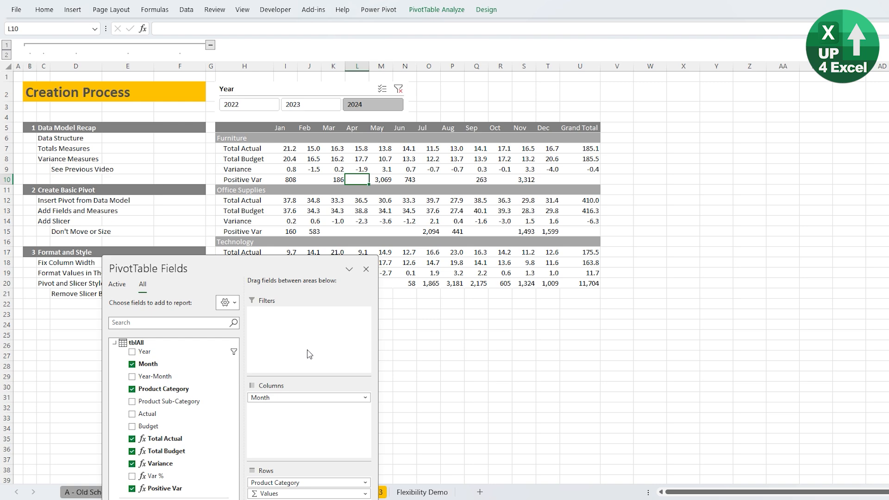
Open the data model and move the Positive Var measure from the Year column to below Var % in the Actual column
drag(240, 264, 144, 99)
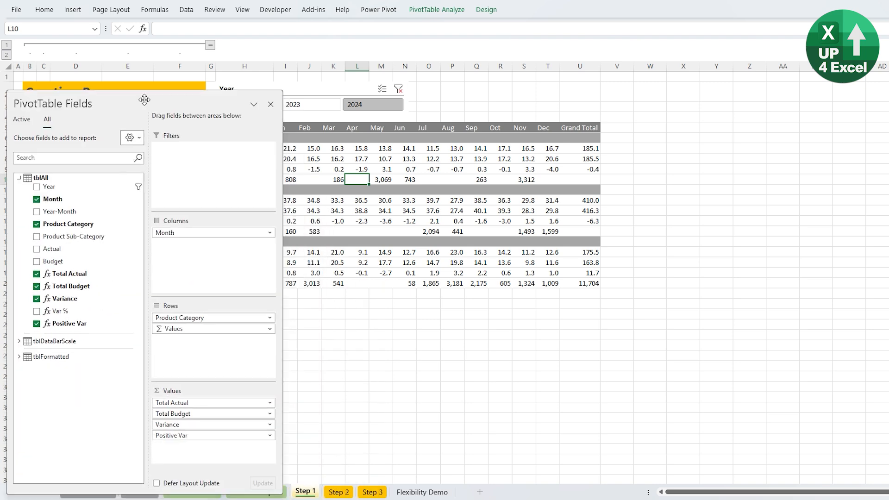
click(388, 11)
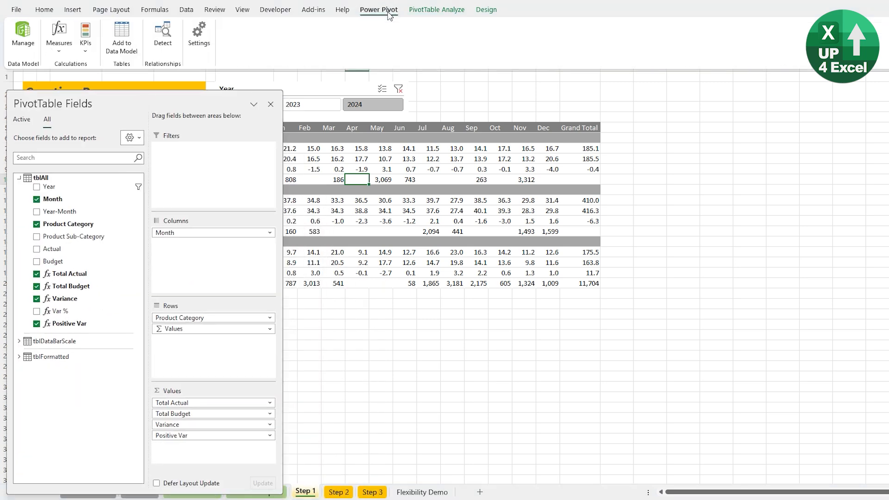
click(23, 40)
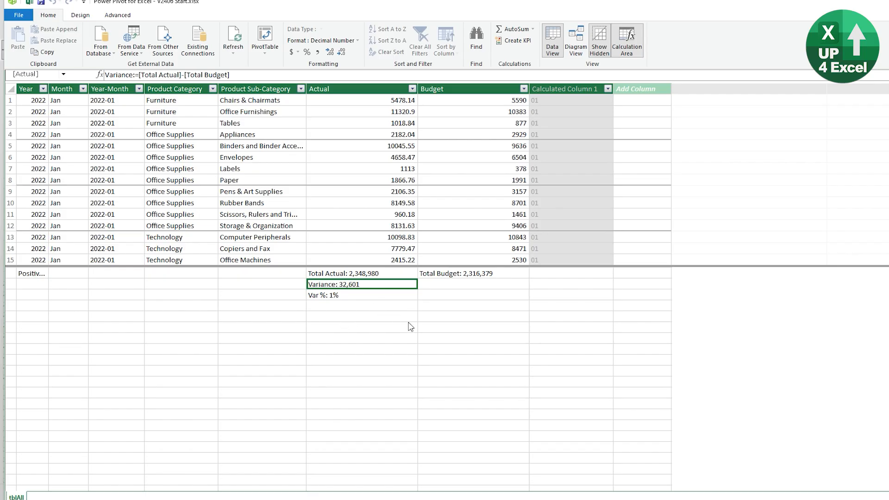
click(32, 274)
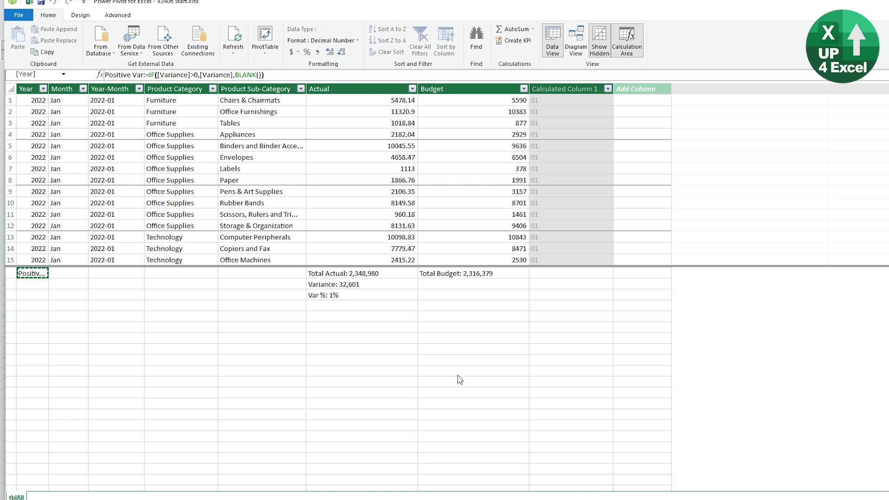
click(360, 308)
key(ctrl+v)
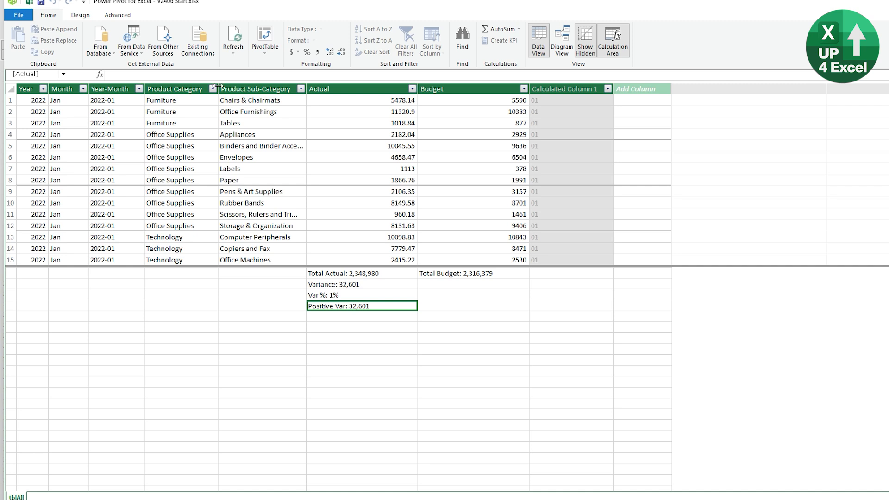
Duplicate the Positive Var measure in the cell directly below it and rename the copy Negative Var
key(ctrl+c)
click(368, 317)
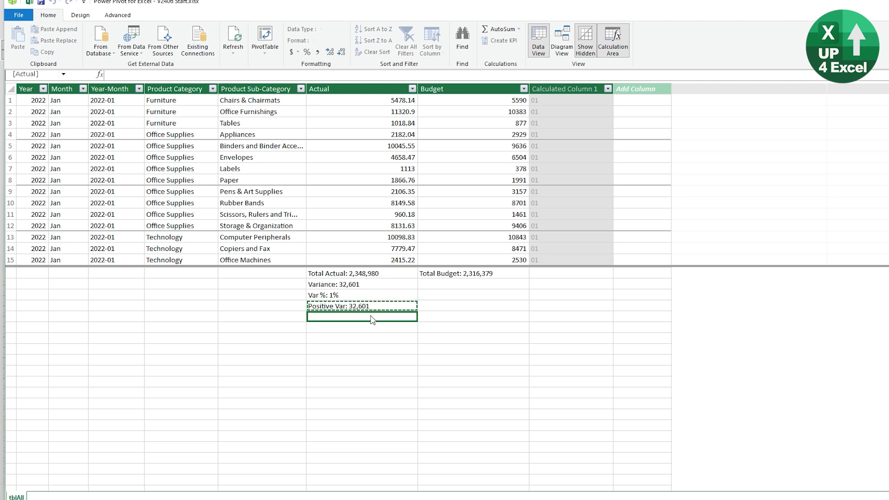
key(ctrl+v)
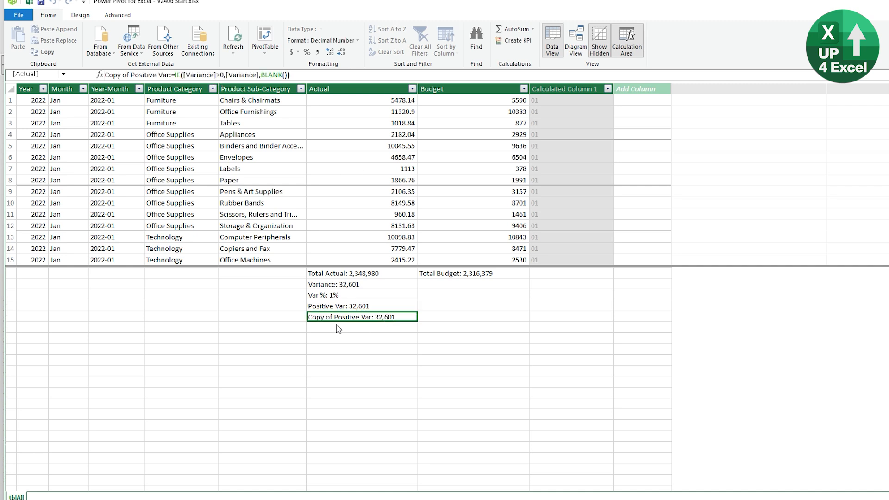
drag(158, 75, 105, 75)
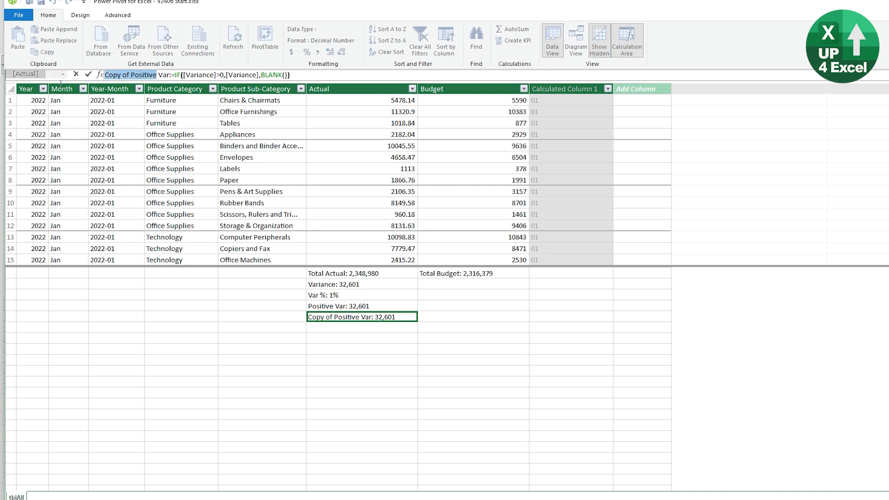
text(Negative)
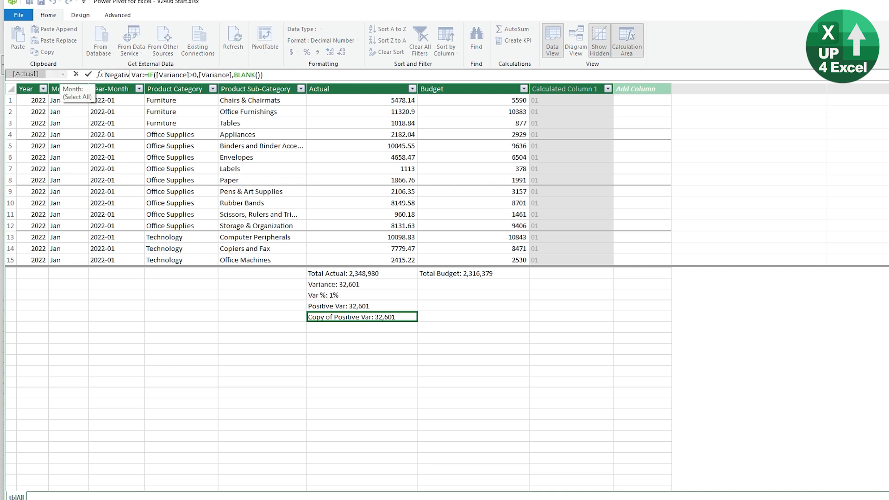
Change the Negative Var formula to test [Variance]<0 and return -[Variance] when true
click(198, 74)
key(BackSpace)
text(<)
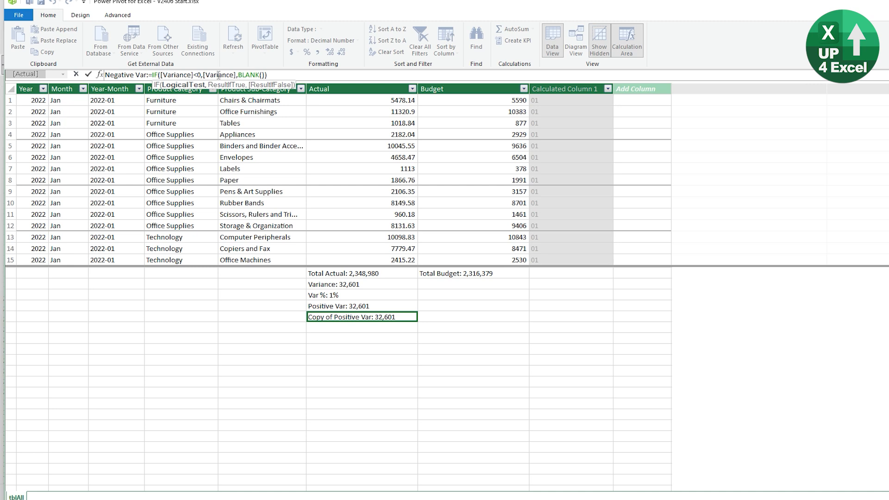
click(205, 74)
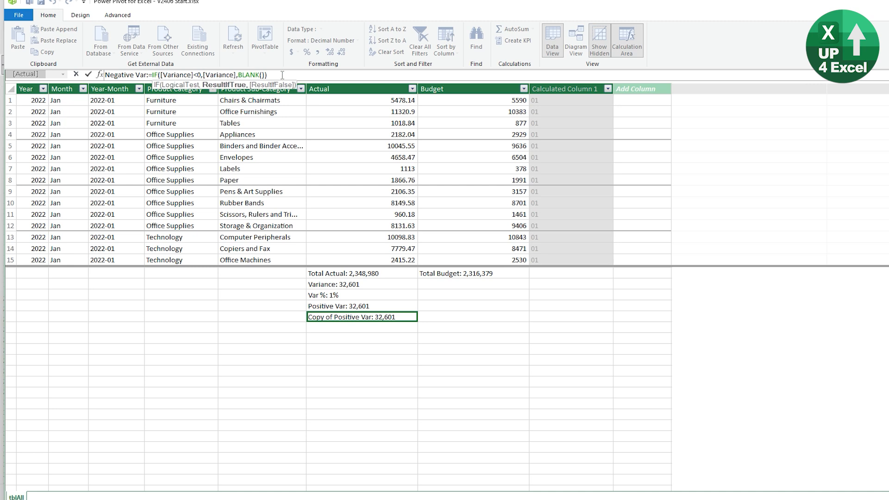
text(-)
key(Return)
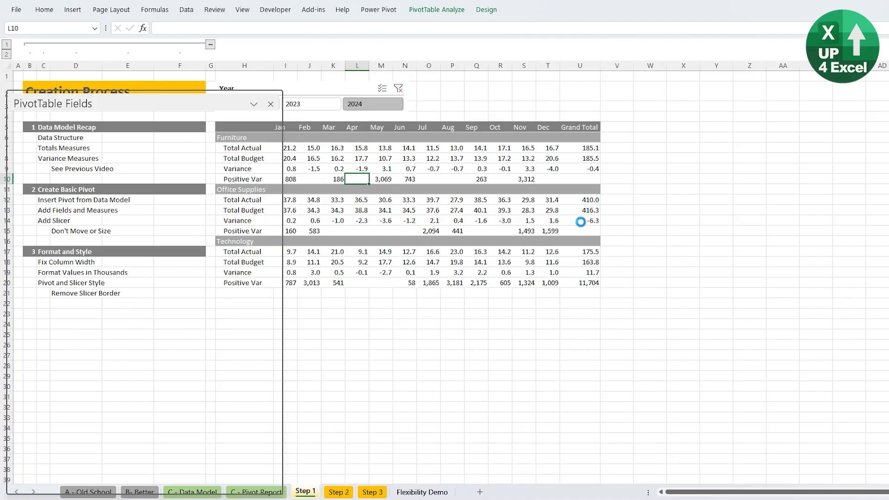
Add the Negative Var measure to the Step 1 pivot table and close the field list
click(37, 337)
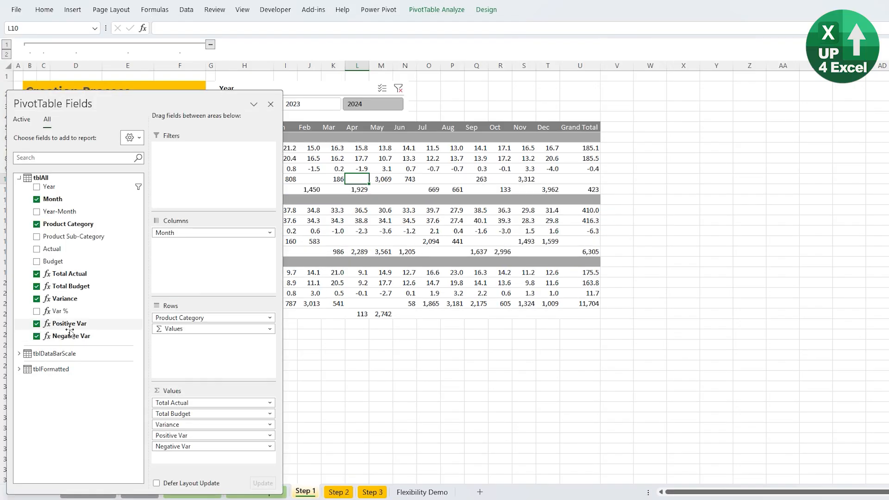
click(254, 104)
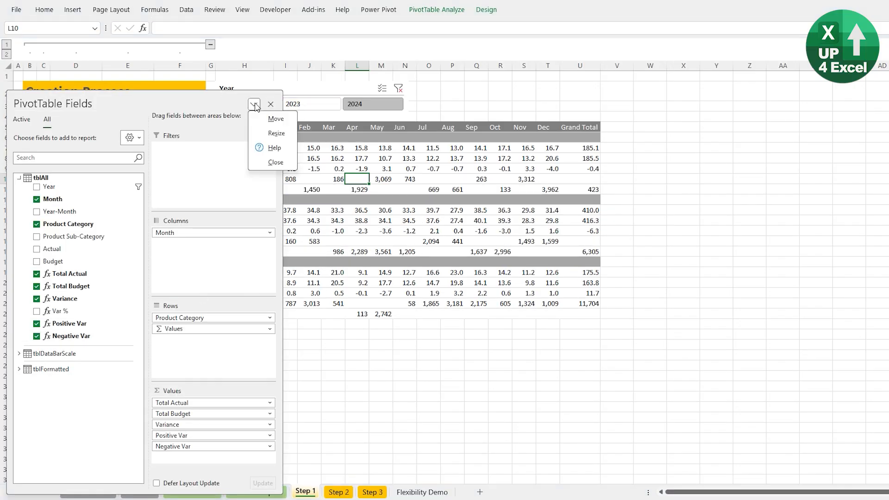
click(271, 159)
click(276, 179)
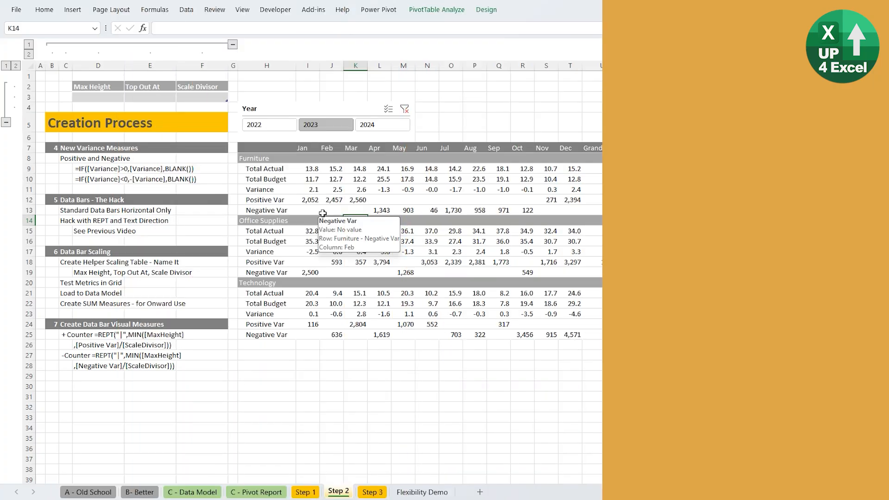
Apply green solid-fill data bars to all Positive Var values for Product Category and Month on Step 2, then select Furniture's monthly Positive Var cells
click(317, 202)
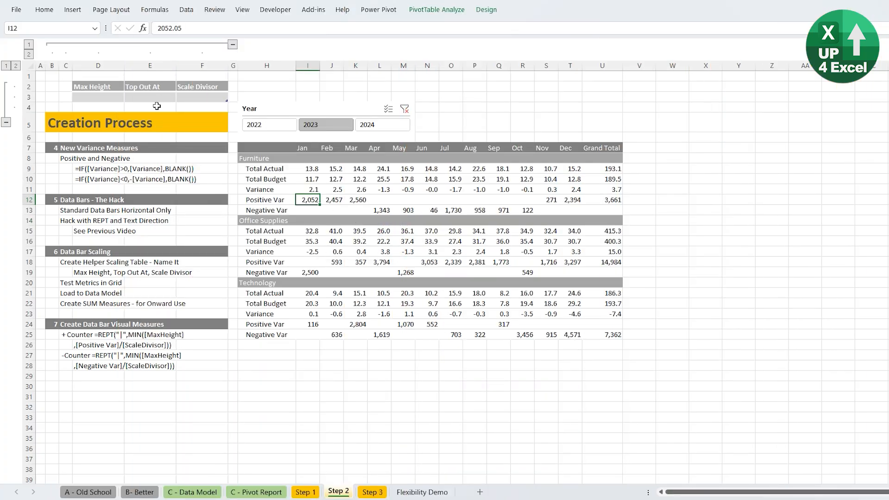
click(44, 10)
click(480, 53)
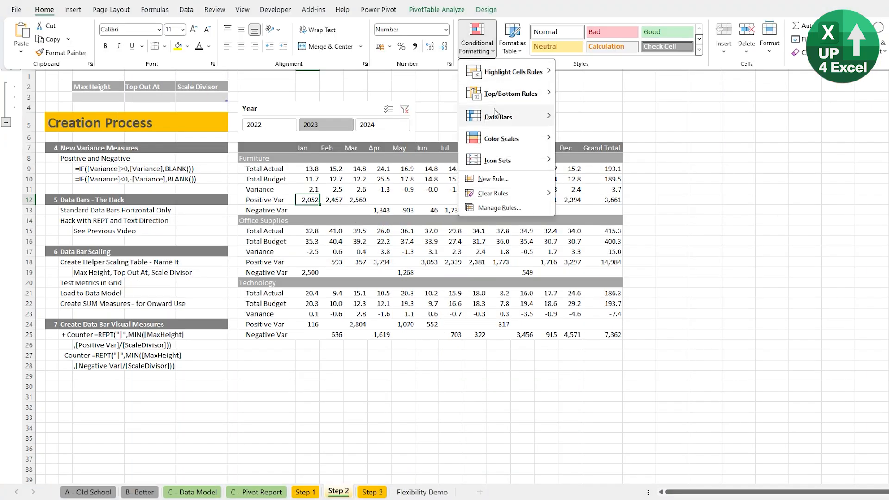
mouse_move(496, 111)
click(586, 192)
click(326, 199)
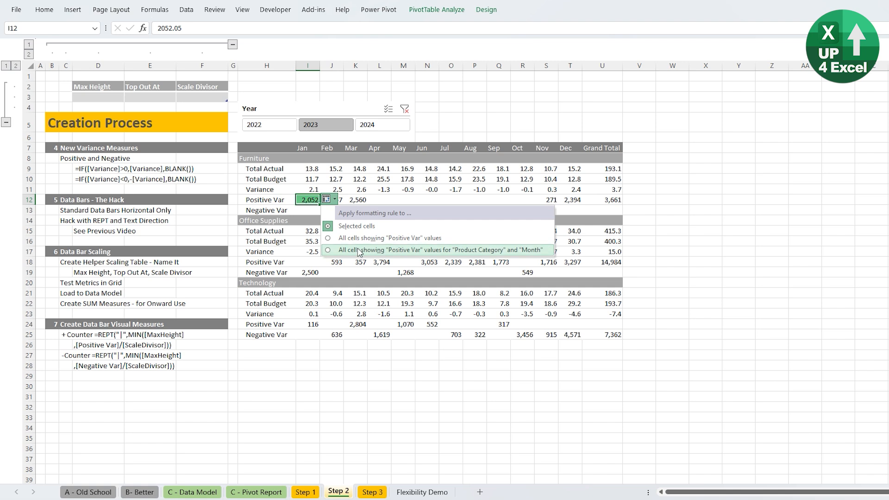
click(359, 250)
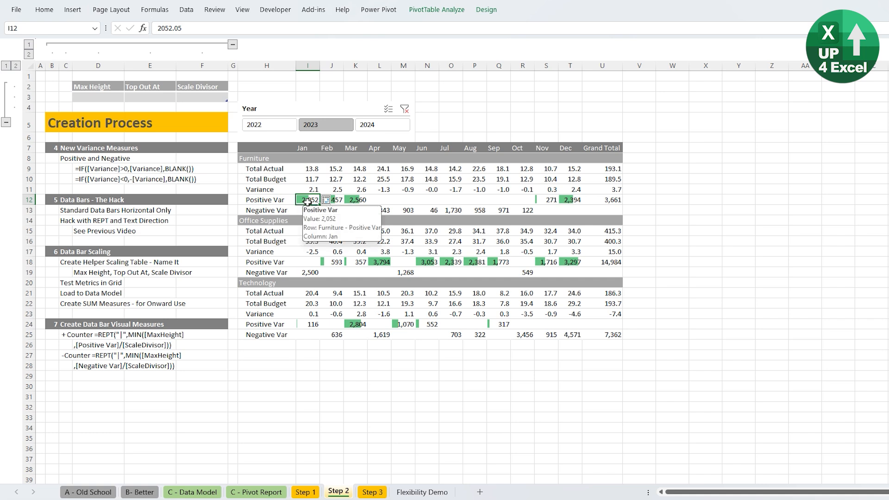
drag(310, 200, 580, 200)
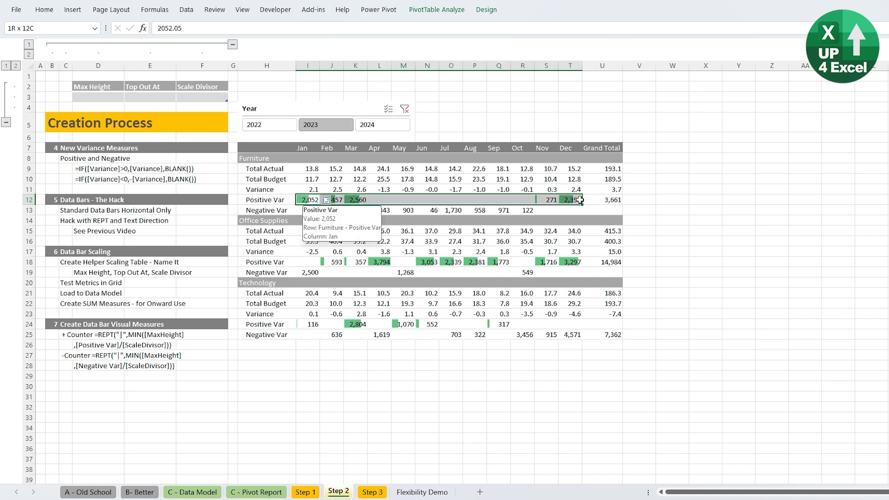
Try rotating the text up in Furniture's monthly Positive Var cells on Step 2 and check the effect on the data bars
click(44, 9)
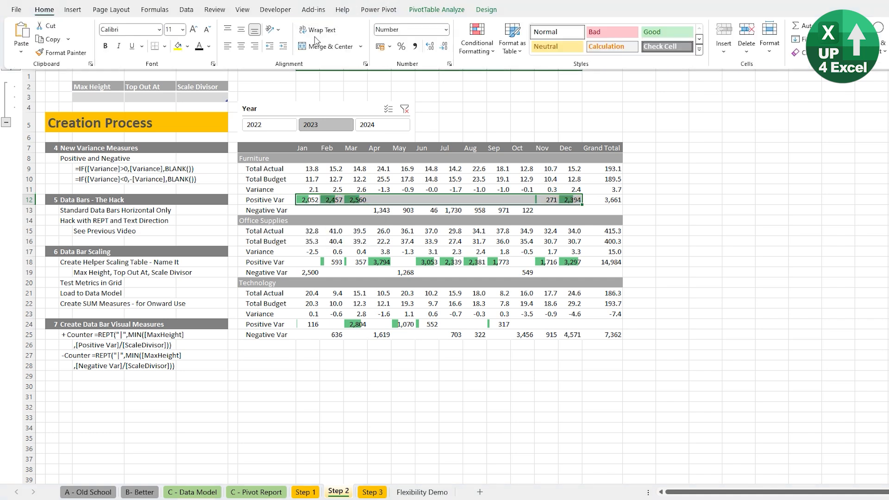
click(273, 29)
click(287, 86)
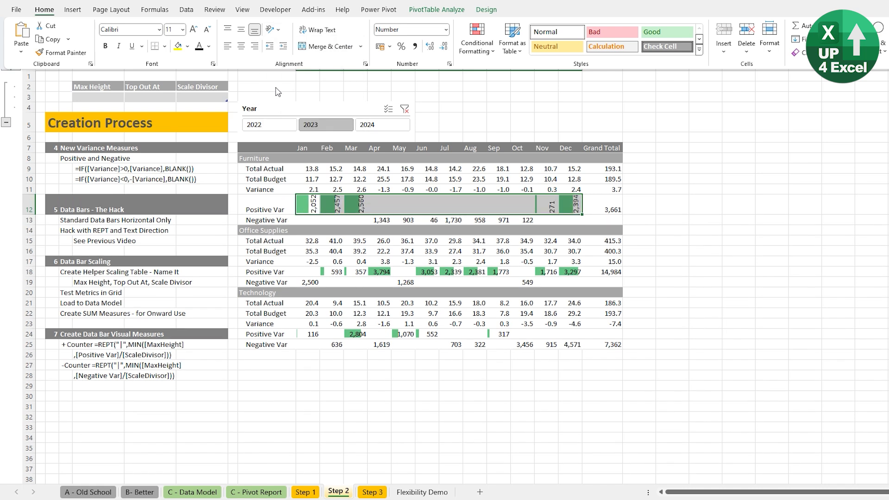
click(332, 241)
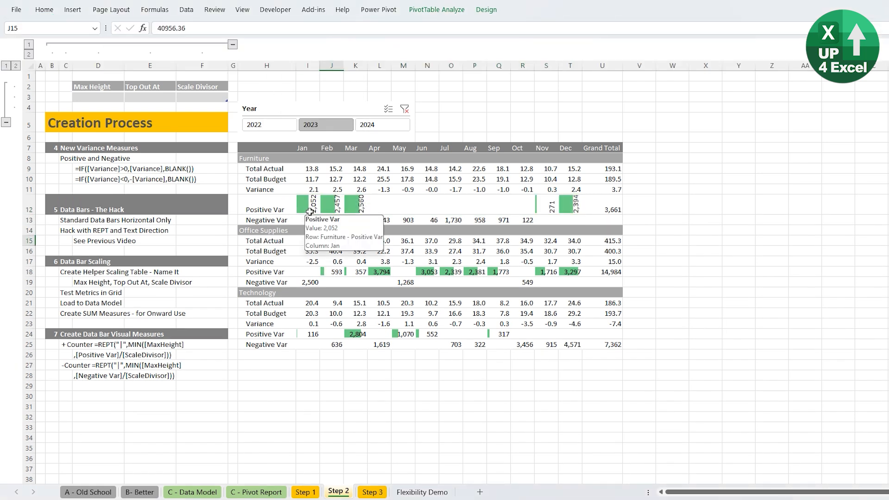
click(309, 208)
click(335, 210)
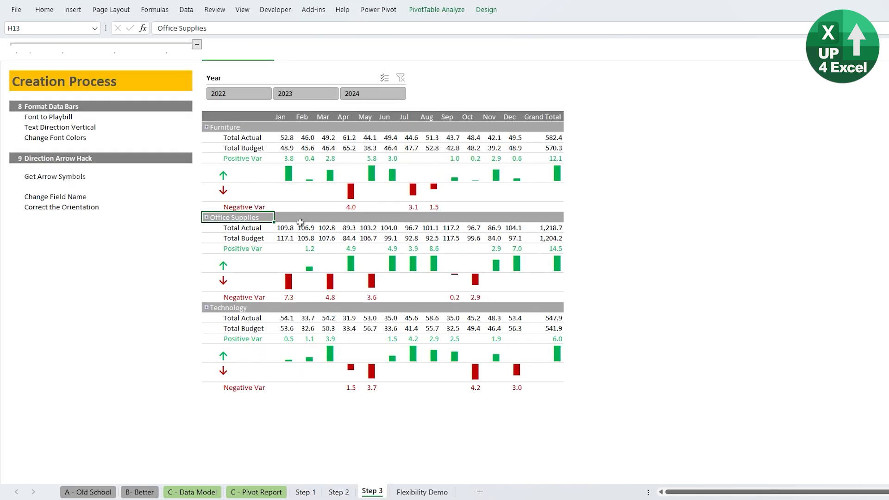
Filter the finished variance report on Step 3 to 2023, followed by 2024, to examine how its bars respond
click(283, 161)
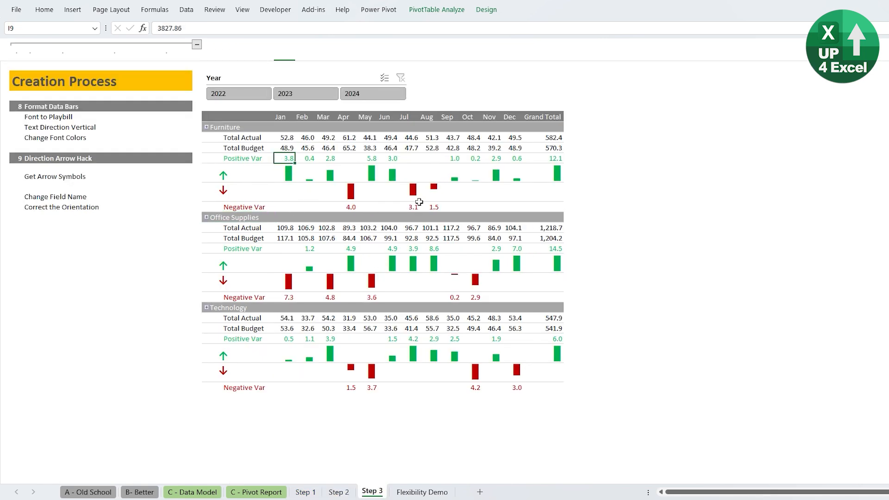
click(292, 95)
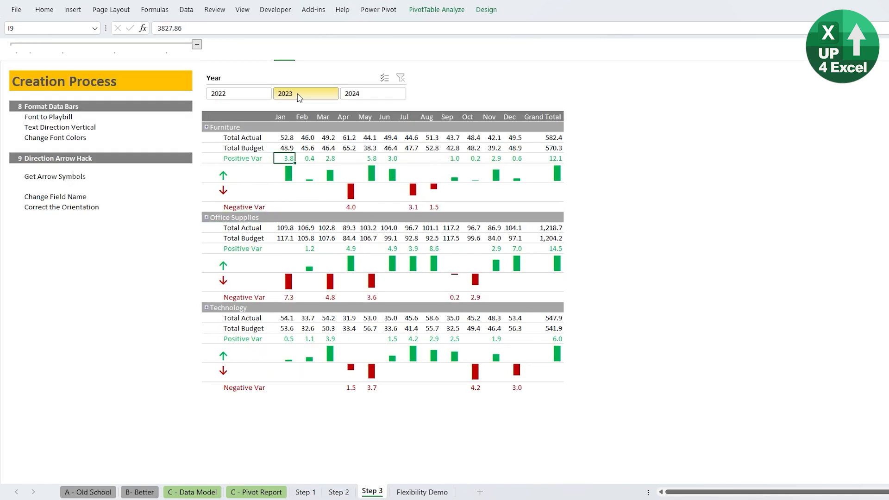
click(371, 95)
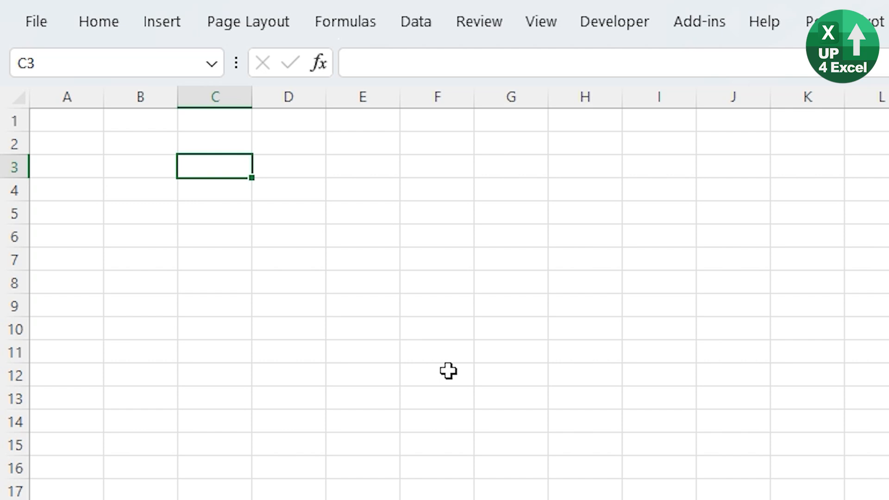
Enter =REPT("|",12) in cell C3 of the blank sheet and reselect the cell
text(=rept)
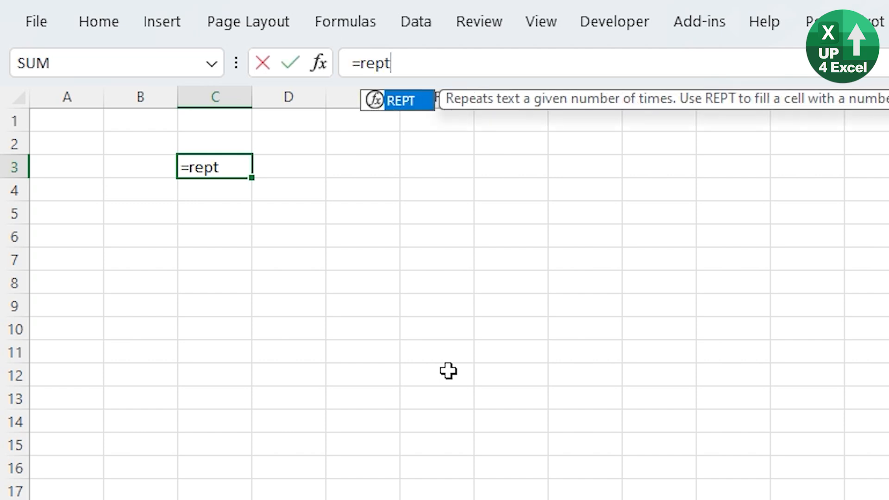
key(Tab)
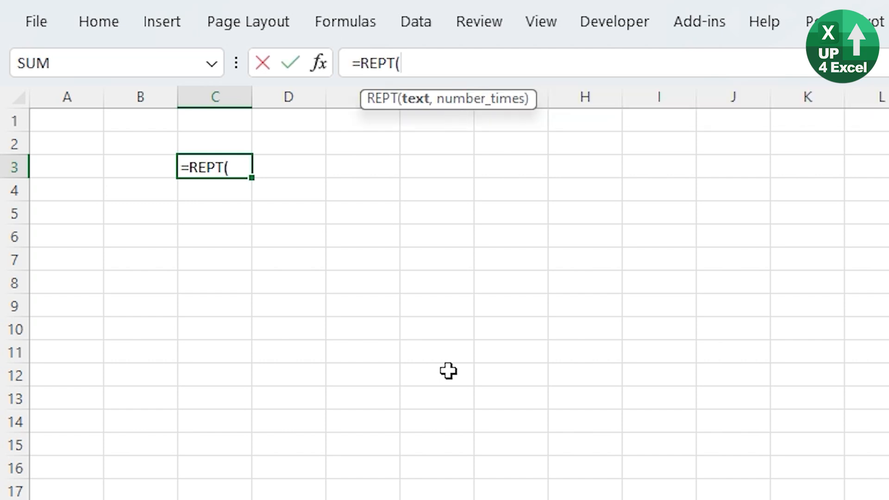
text("|)
text(",1)
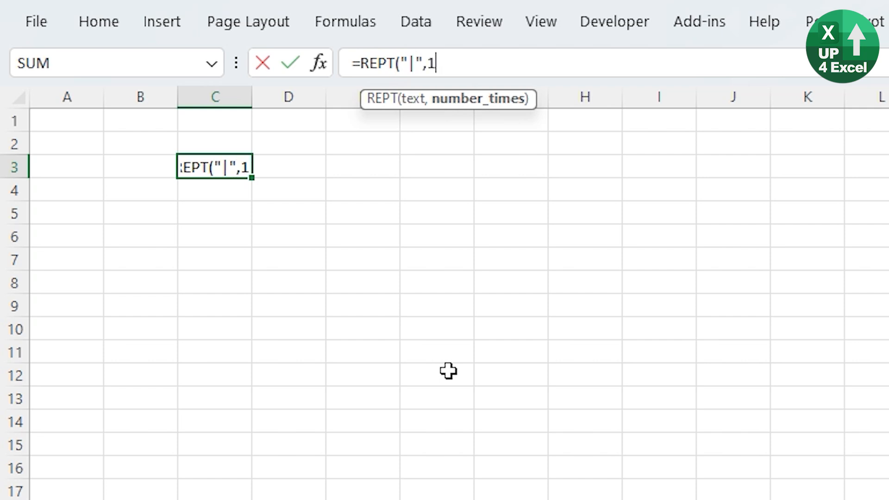
text(2))
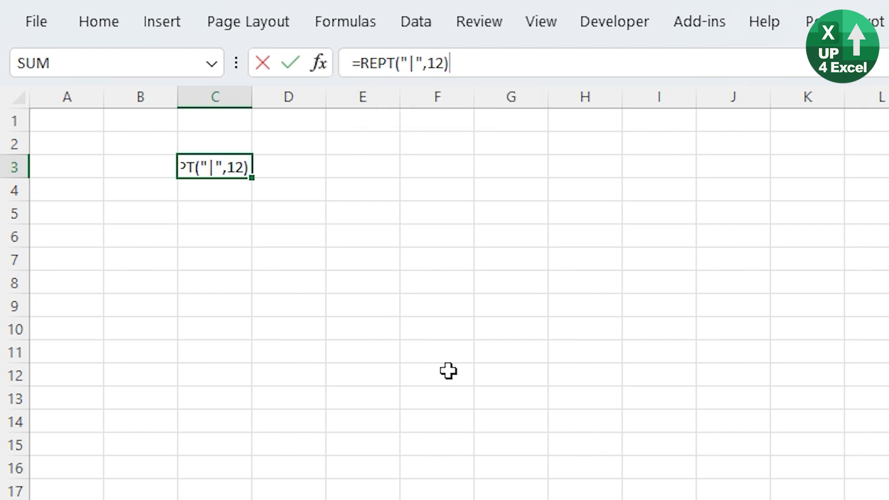
key(Return)
key(Up)
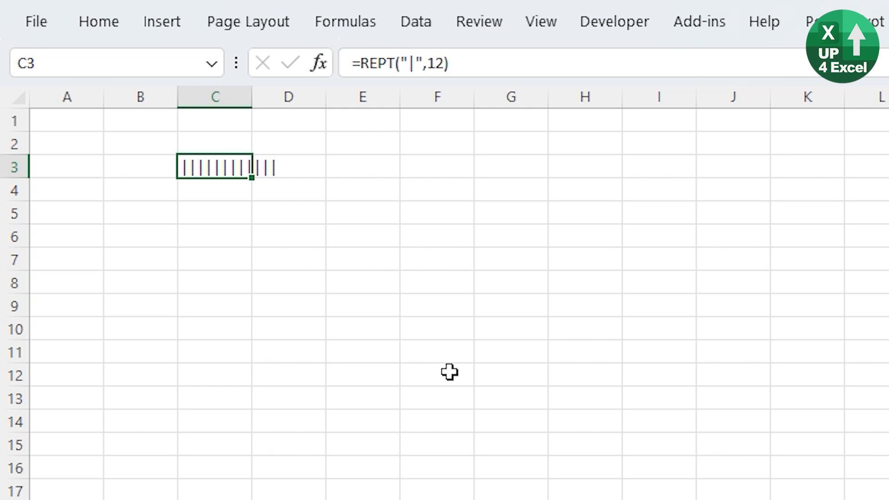
Change the font of cell C3 to Playbill so the repeated pipes form a solid bar
click(99, 22)
click(236, 65)
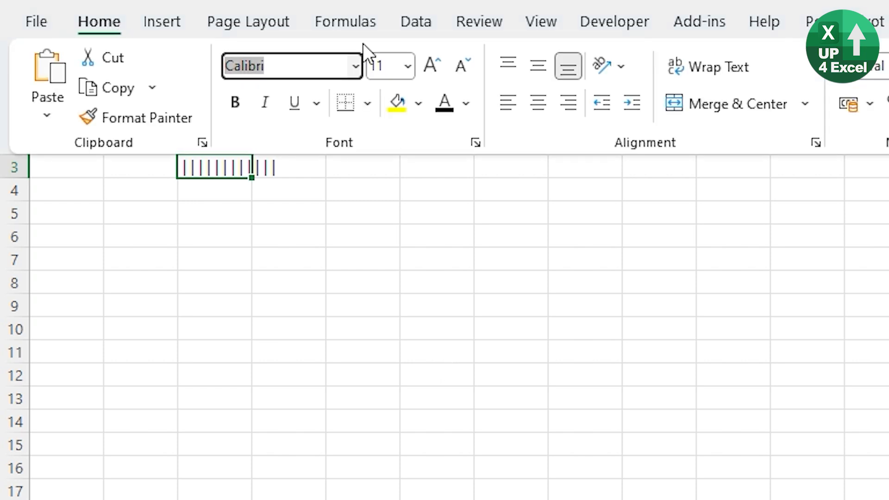
text(Playbill)
key(Tab)
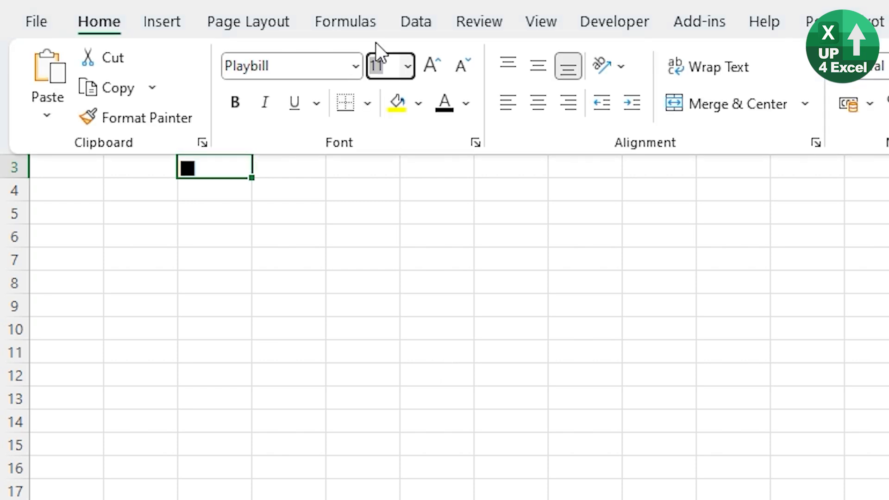
key(Return)
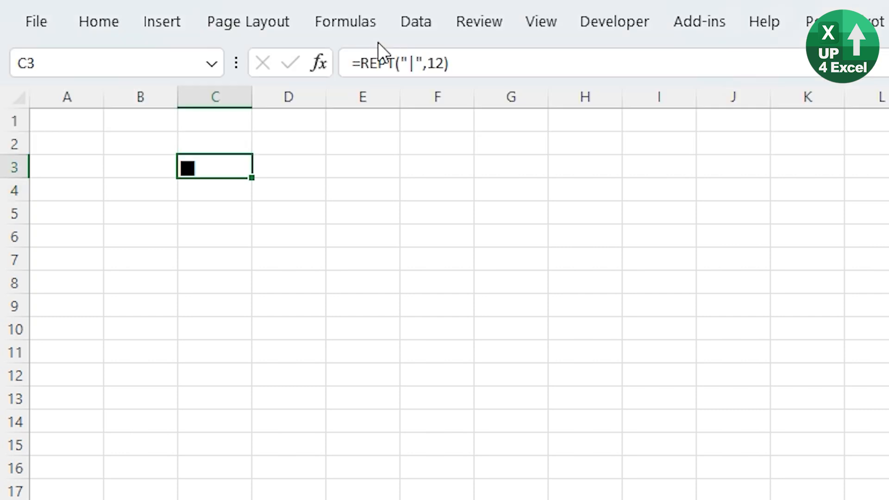
Change the REPT repeat count in C3 to 112 to try a longer bar
click(501, 57)
key(Return)
key(Up)
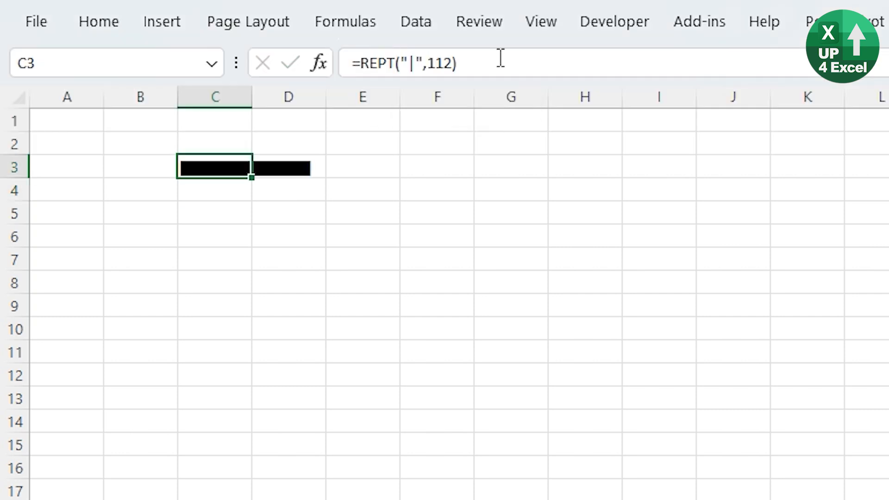
key(Down)
key(Up)
Rotate the text in C3 upward so the bar runs vertically
click(102, 22)
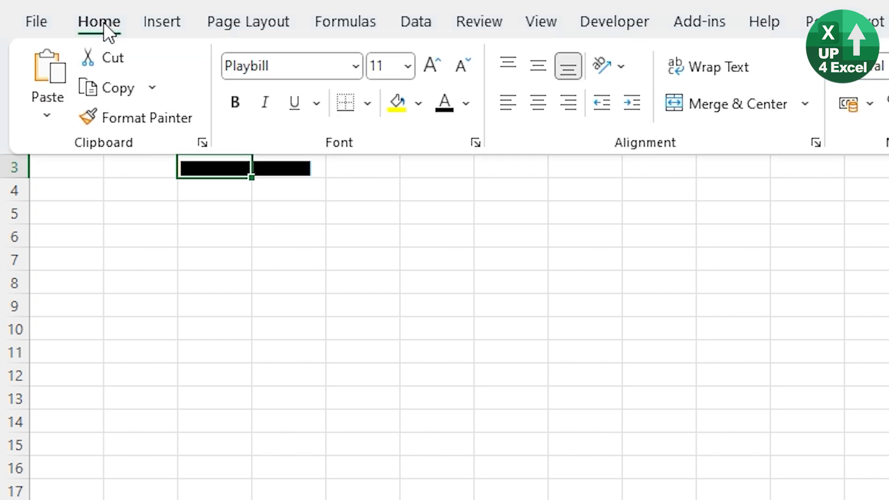
click(622, 69)
click(619, 193)
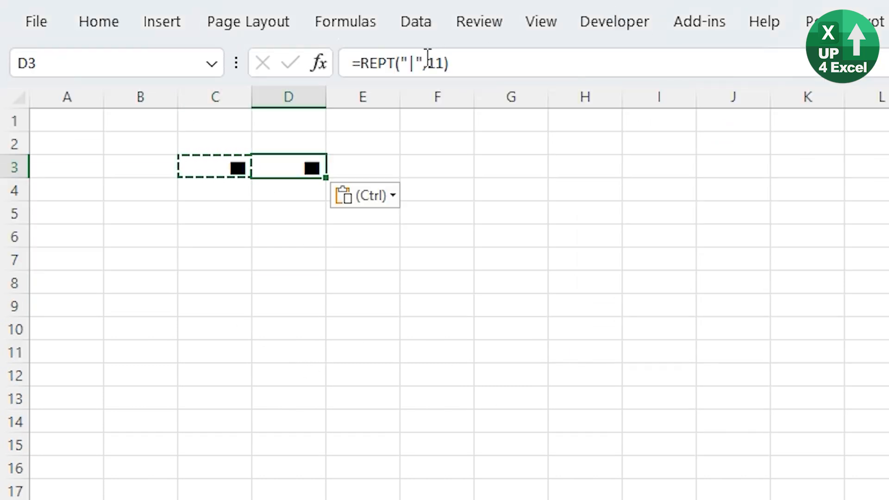
Set the REPT repeat count in D3 to 31 and make row 3 taller to fit the vertical bars
drag(428, 58, 435, 58)
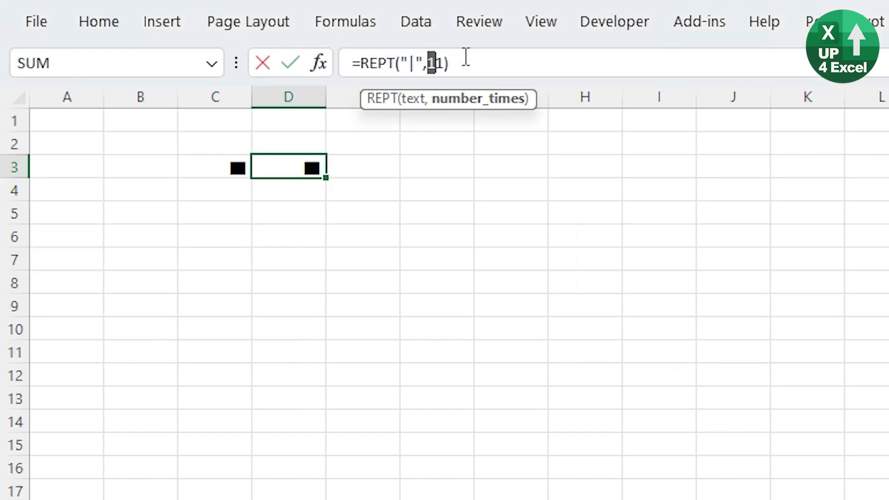
text(3)
key(ctrl+Return)
drag(29, 178, 29, 228)
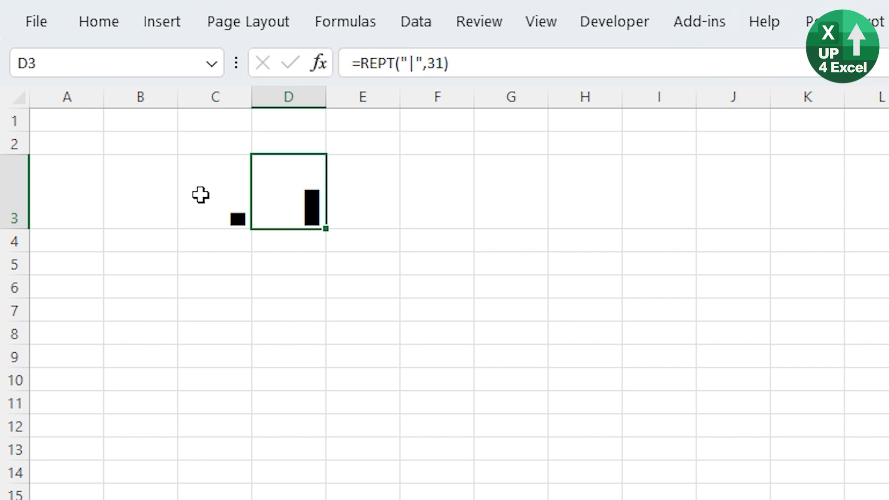
Compare the bars in C3 and D3, and top-align the bar in D3
click(201, 194)
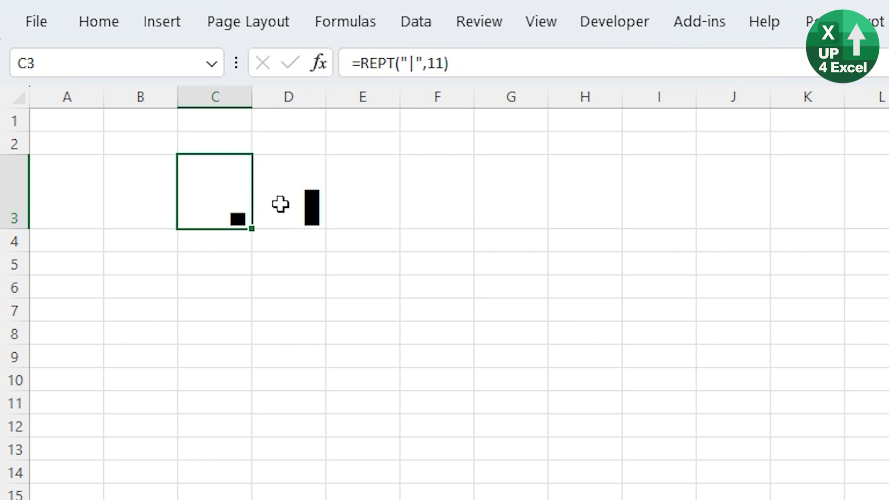
click(282, 205)
click(188, 203)
click(300, 211)
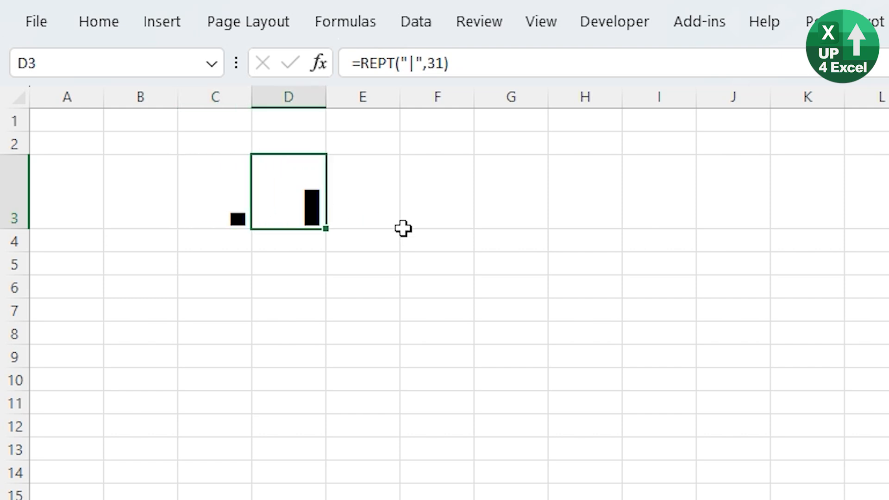
click(98, 21)
click(509, 70)
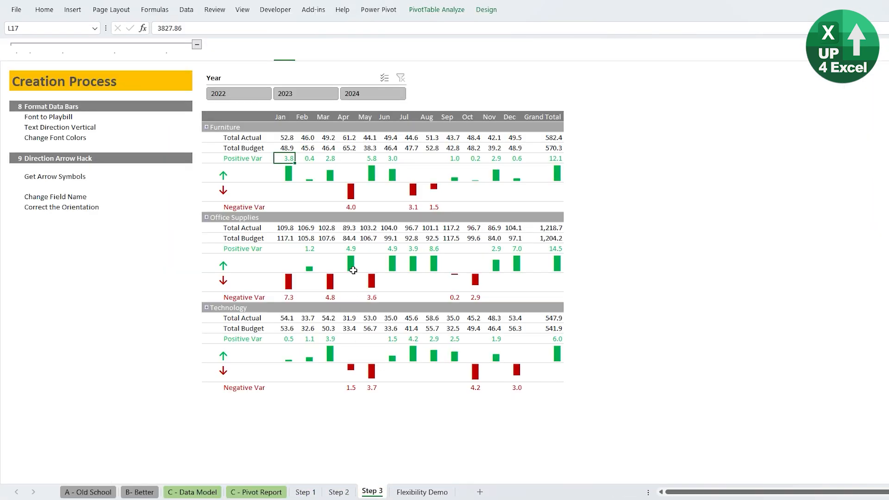
Examine the REPT bars for April and June in the Office Supplies positive variance row on Step 3
click(353, 271)
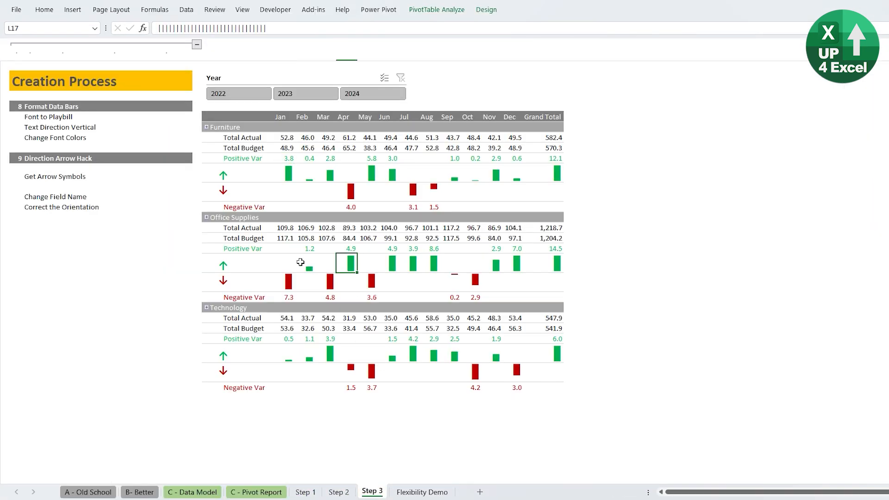
click(392, 263)
mouse_move(417, 263)
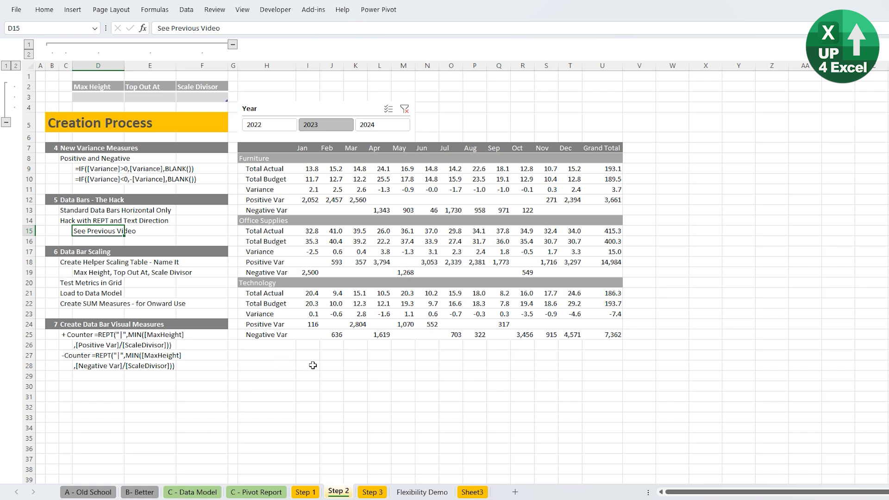
On Sheet3, set the REPT repeat count in D3 to 3001 and greatly increase row 3's height
click(473, 492)
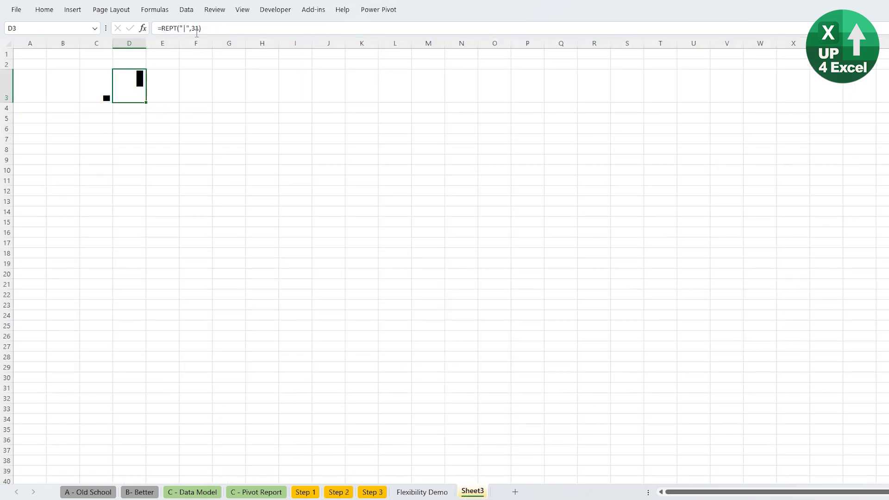
double_click(195, 29)
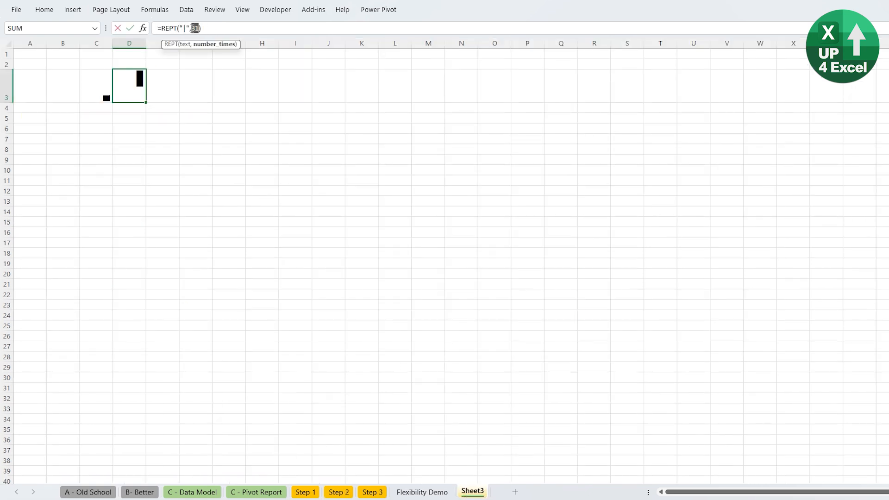
key(Escape)
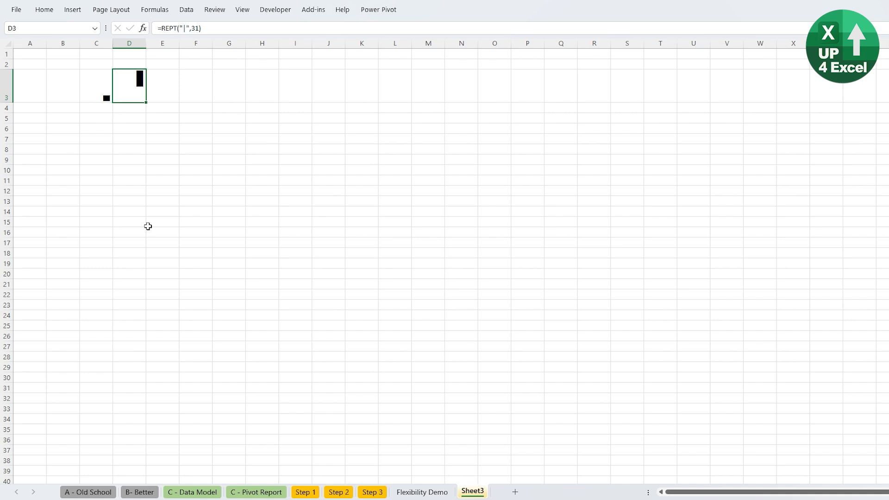
double_click(194, 29)
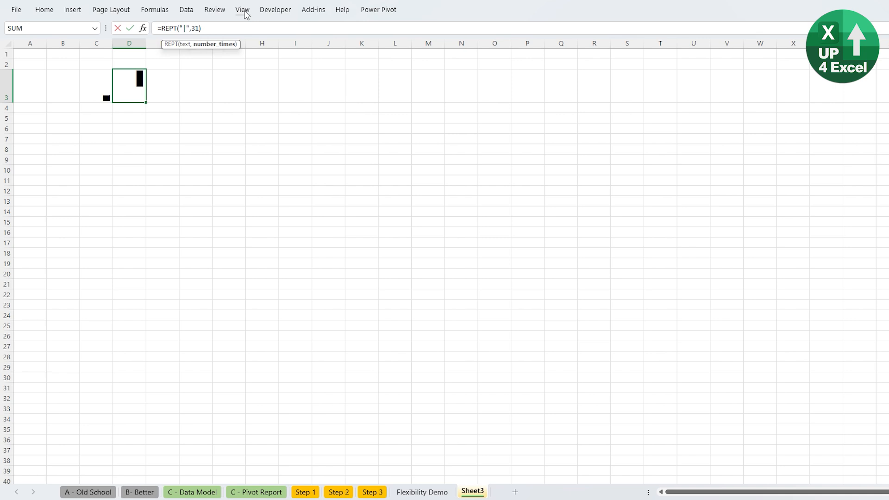
text(60)
key(Return)
key(Up)
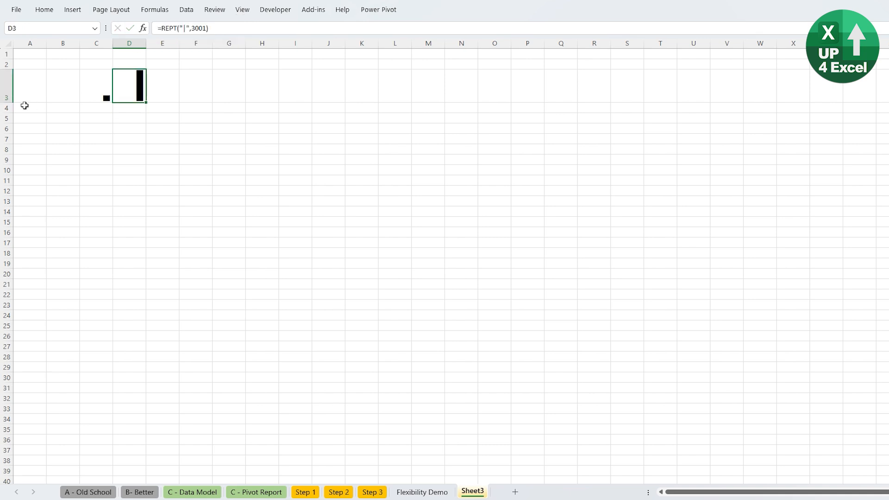
drag(12, 102, 14, 347)
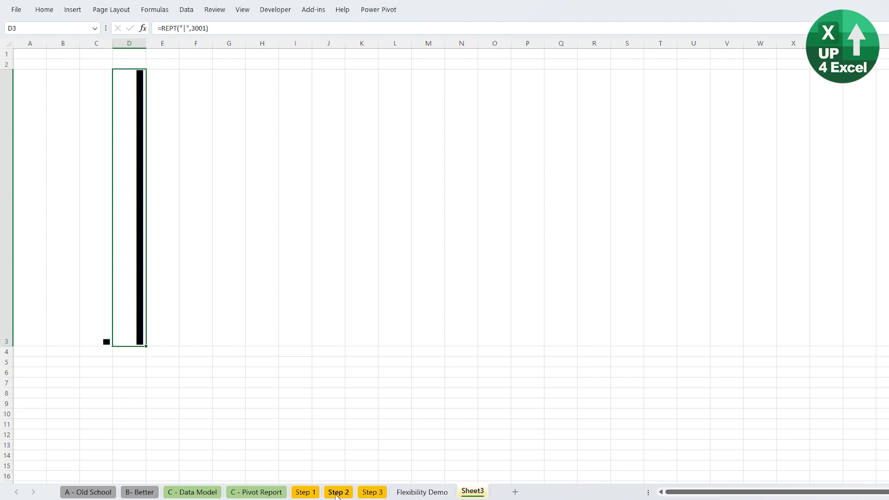
Enter 40 as the Max Height in the Step 2 helper table and select the Top Out At value cell
click(337, 492)
click(92, 87)
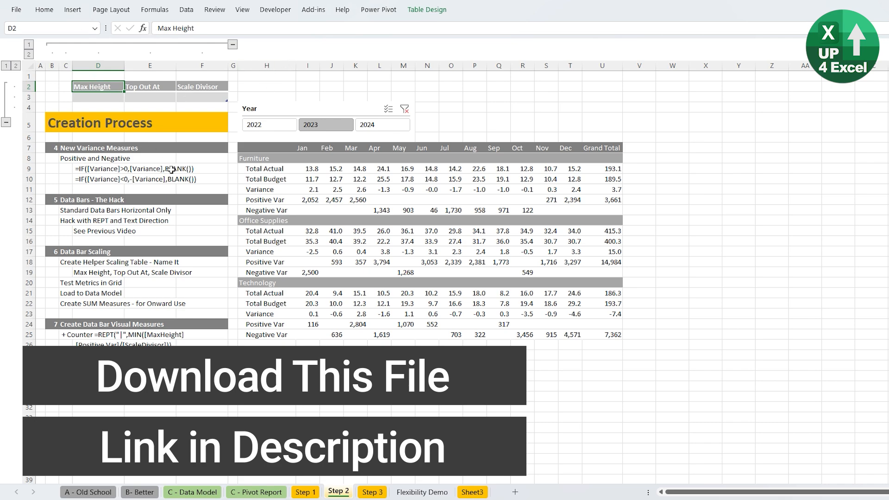
key(Down)
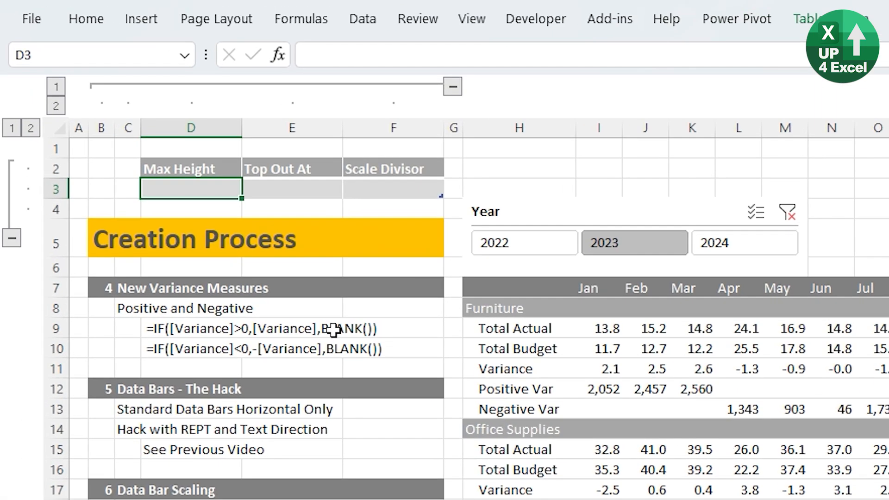
text(40)
key(Return)
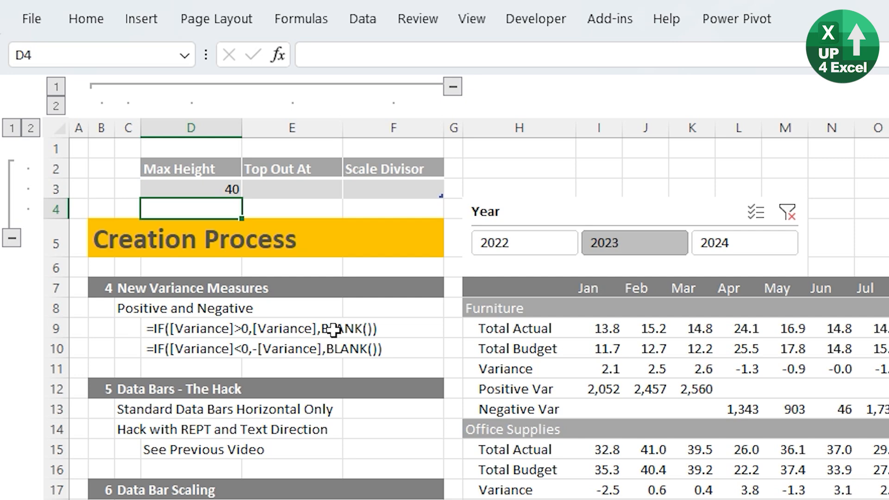
key(Up)
key(Right)
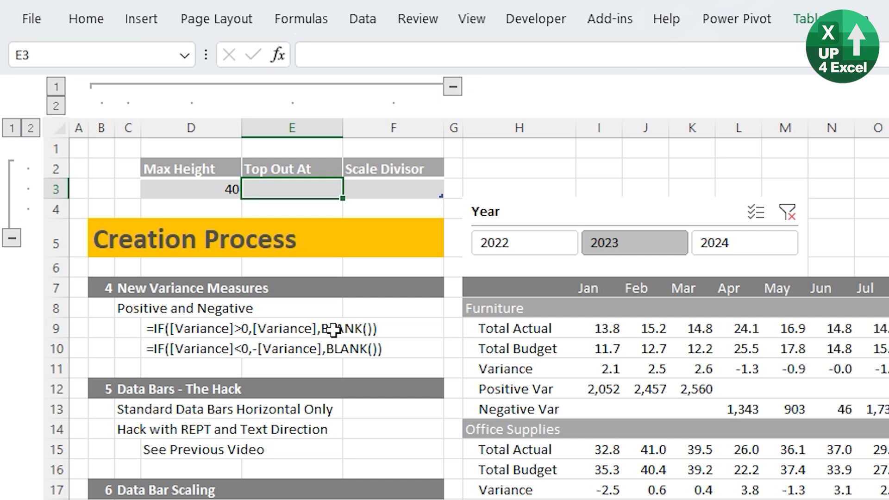
Check the pivot's positive variance values and enter 3000 as the Top Out At value in the helper table
drag(625, 391, 736, 391)
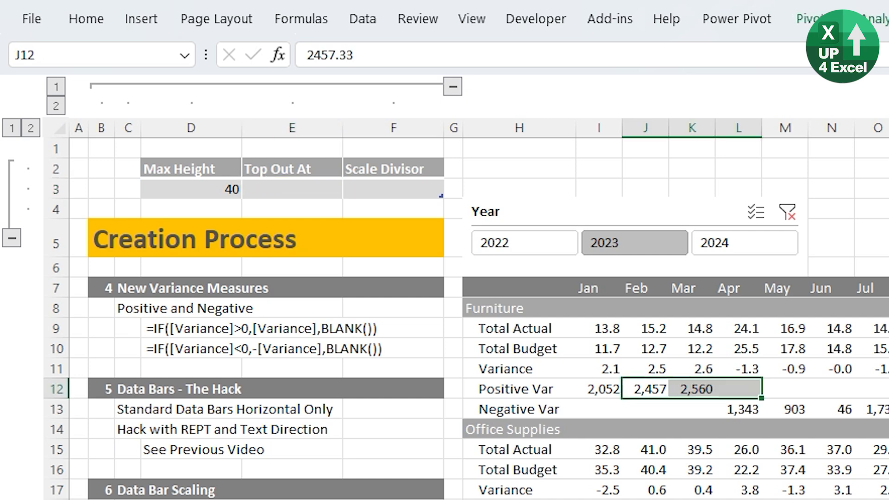
click(888, 499)
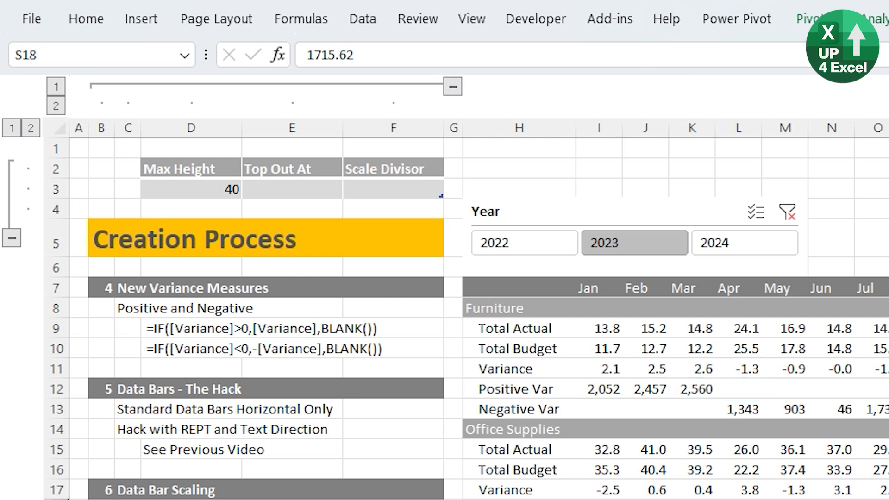
click(284, 190)
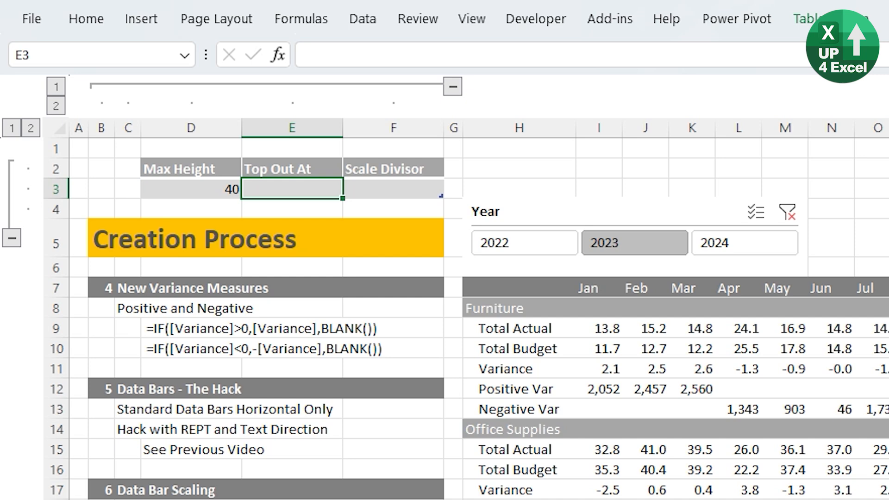
text(3000)
key(Return)
key(Up)
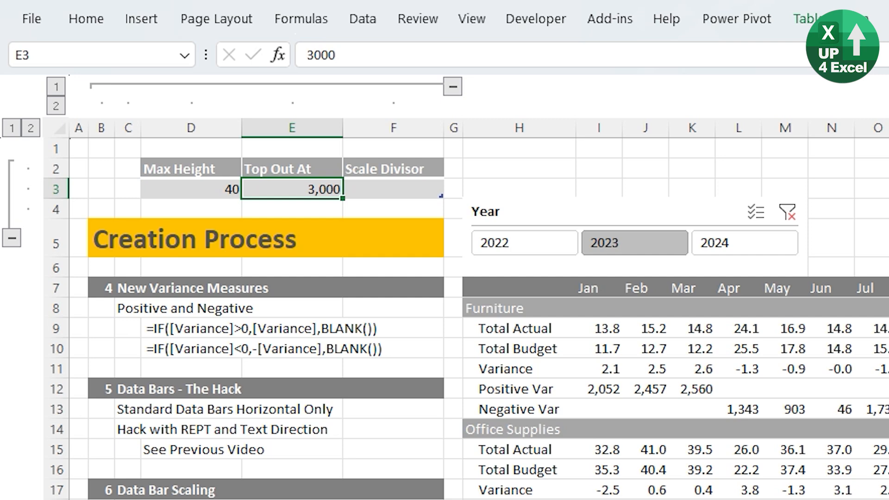
Calculate the Scale Divisor in the helper table as Top Out At divided by Max Height
key(Right)
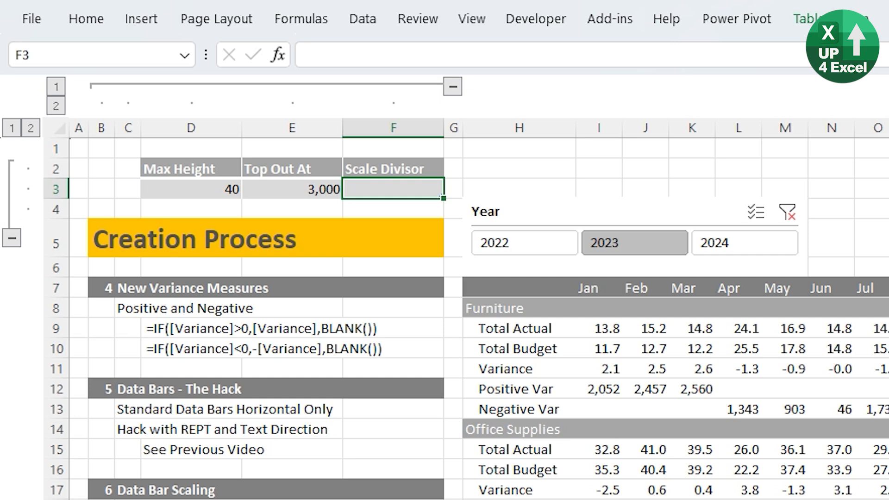
text(=)
key(Left)
text(/)
key(Left)
key(Left)
key(Return)
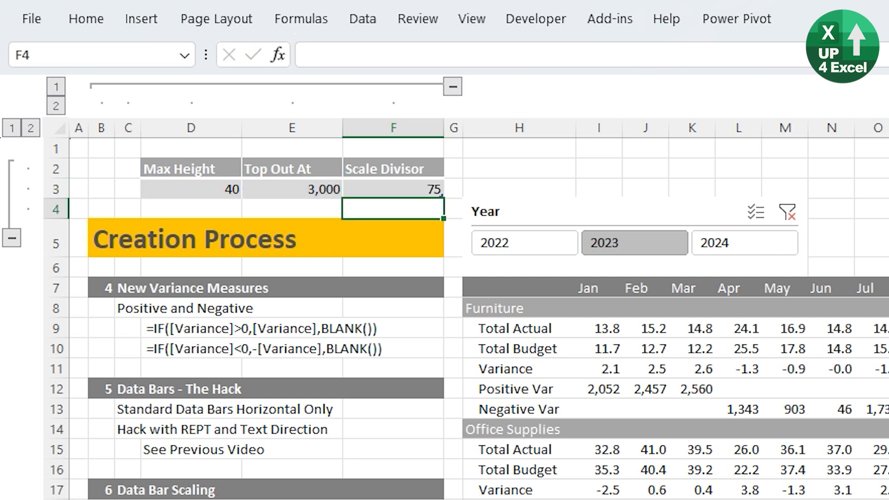
key(Up)
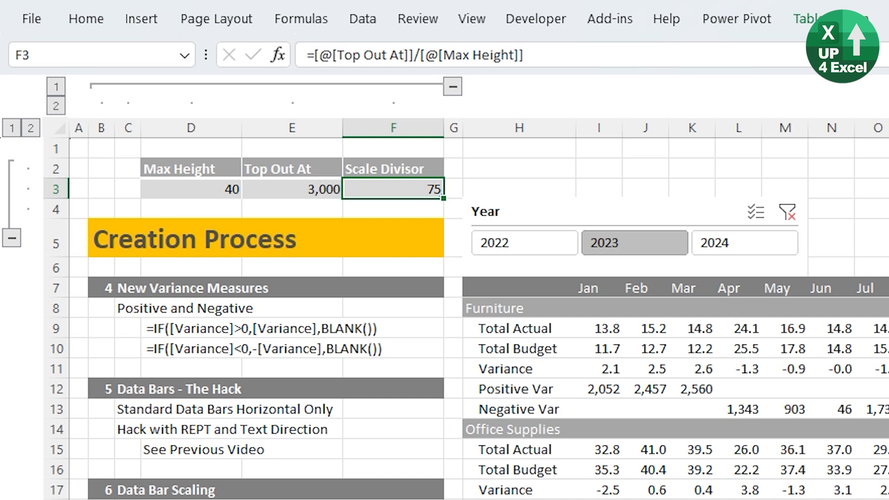
key(Left)
key(Left)
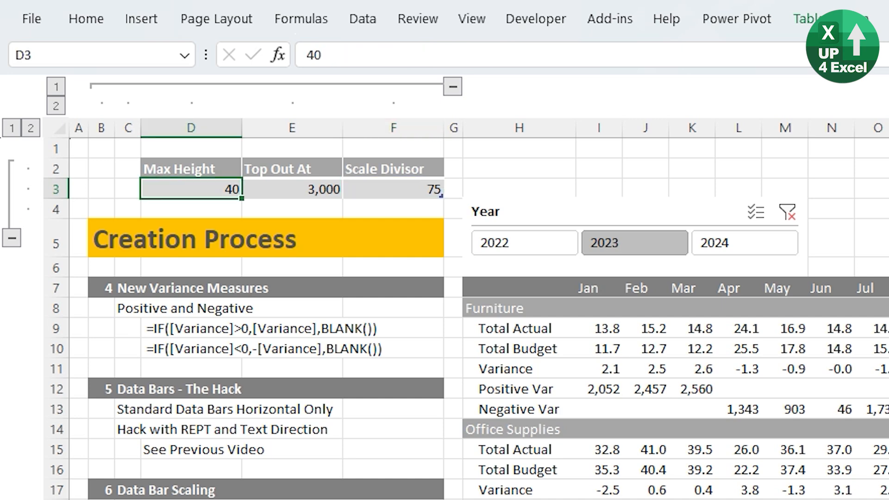
key(Right)
key(Right)
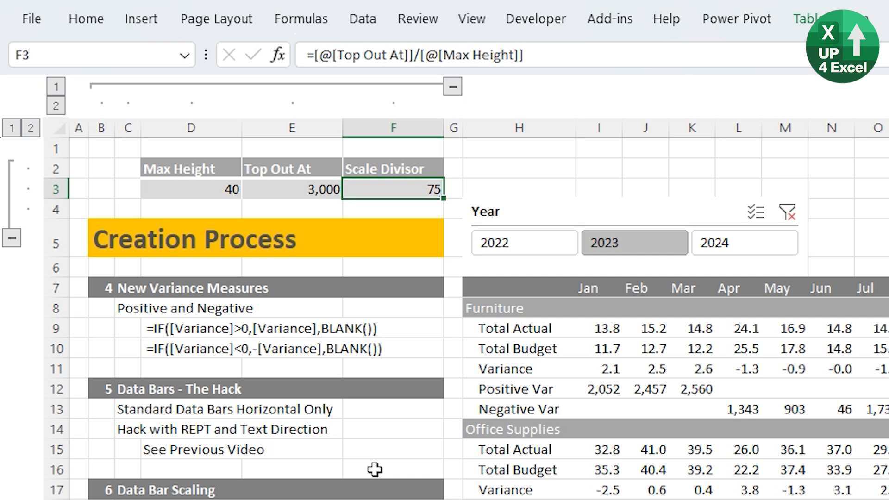
Check the helper table's name and add the table to the data model
key(Up)
key(Left)
key(Left)
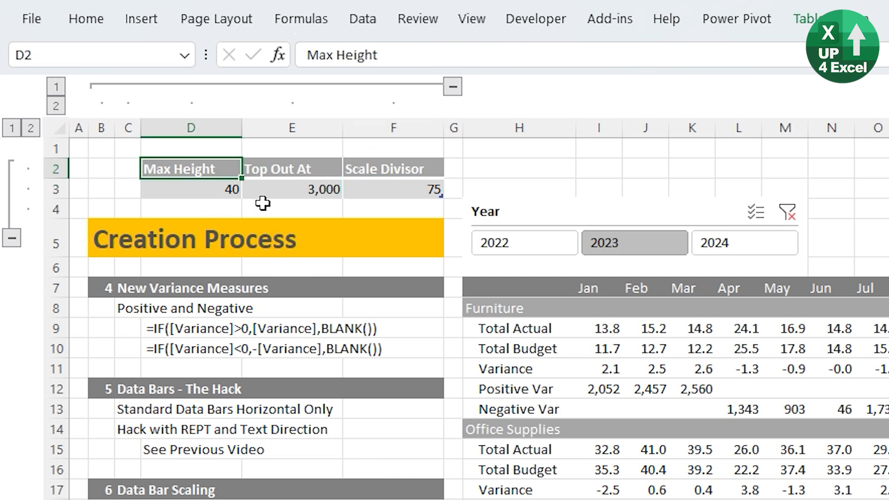
click(798, 23)
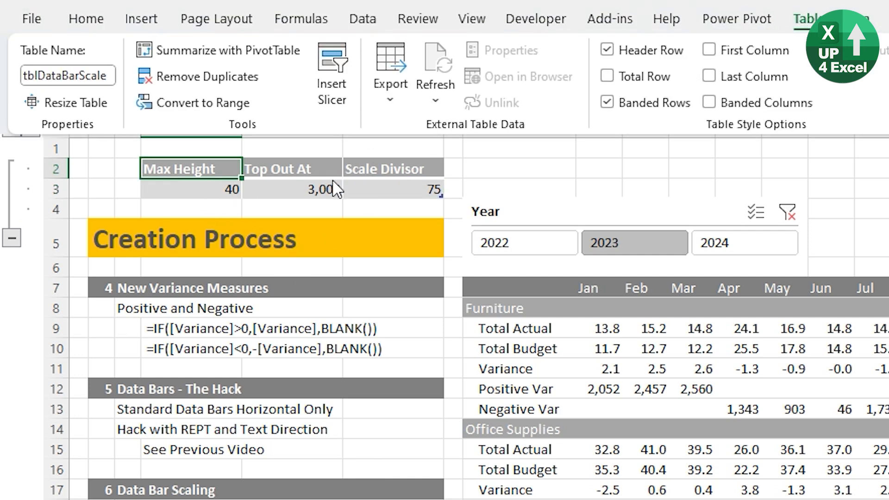
click(287, 188)
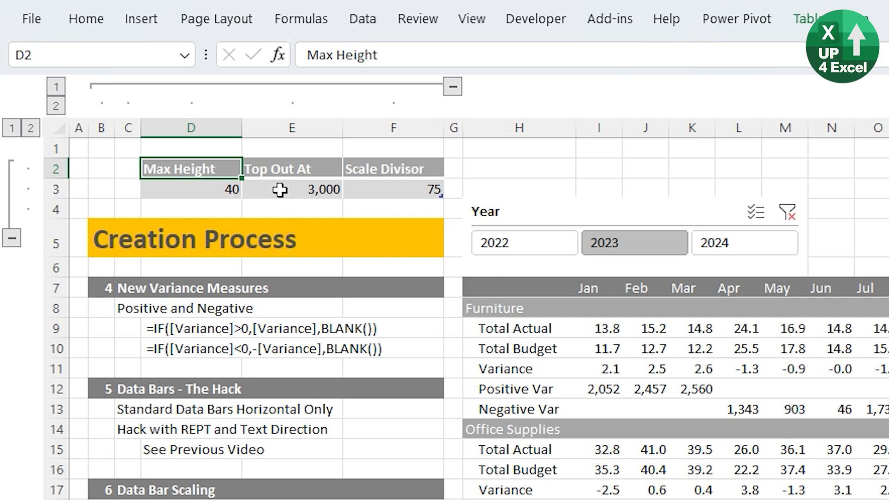
click(736, 20)
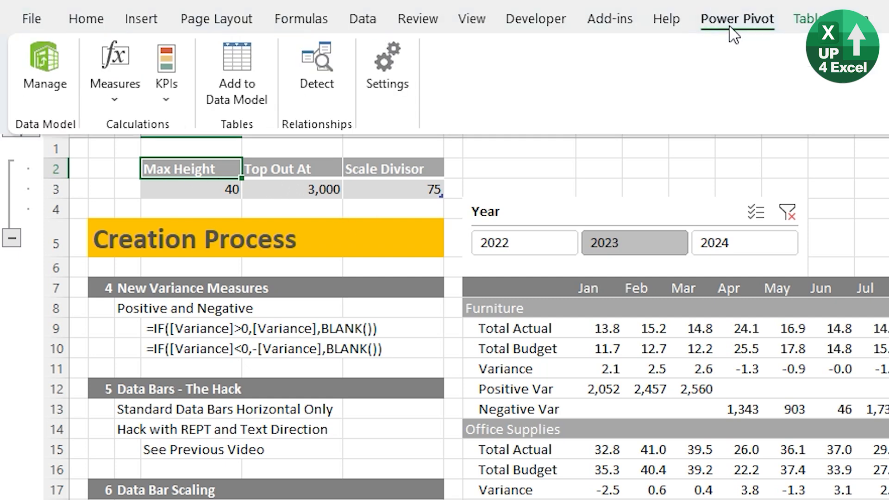
click(237, 87)
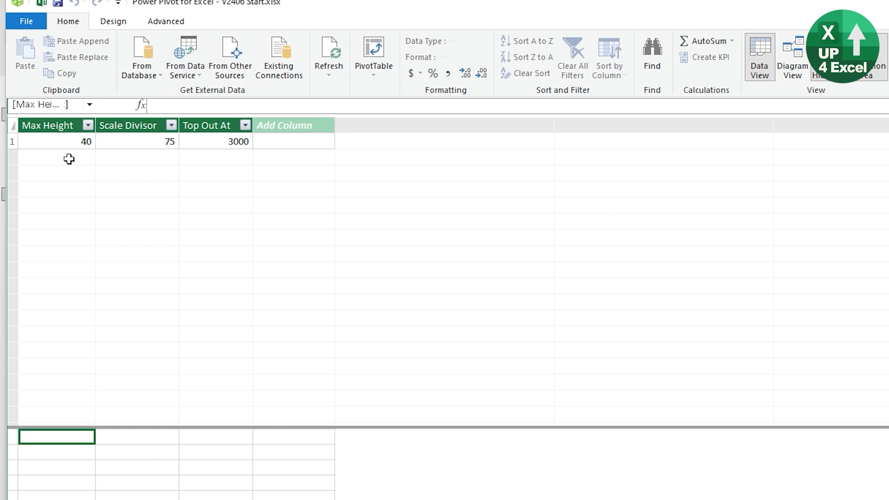
Create a SUM measure of the Max Height column and name it Scale Max
click(722, 40)
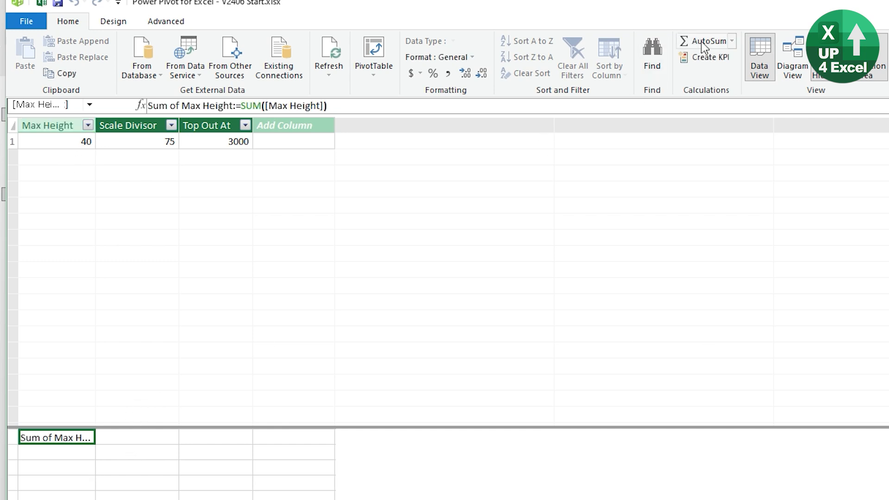
click(181, 104)
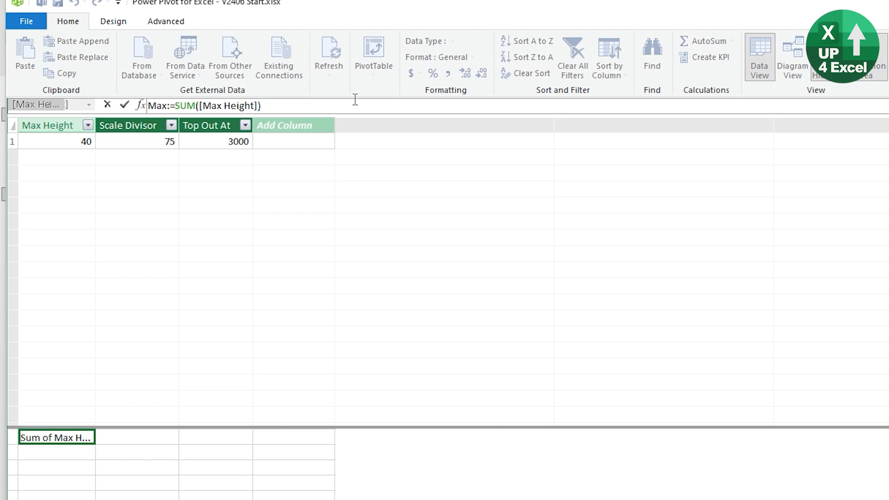
text(Scale)
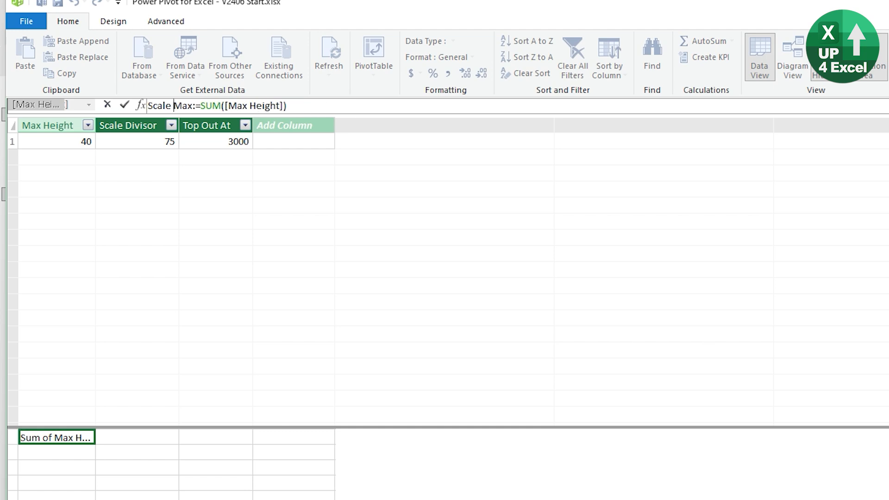
key(Return)
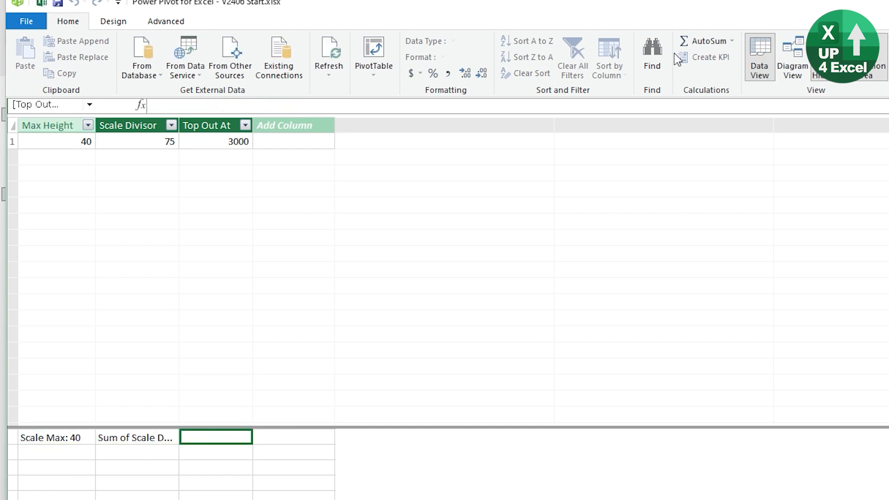
Add SUM measures for the Scale Divisor and Top Out At columns, naming the Scale Divisor measure Scale Div
click(729, 41)
click(130, 442)
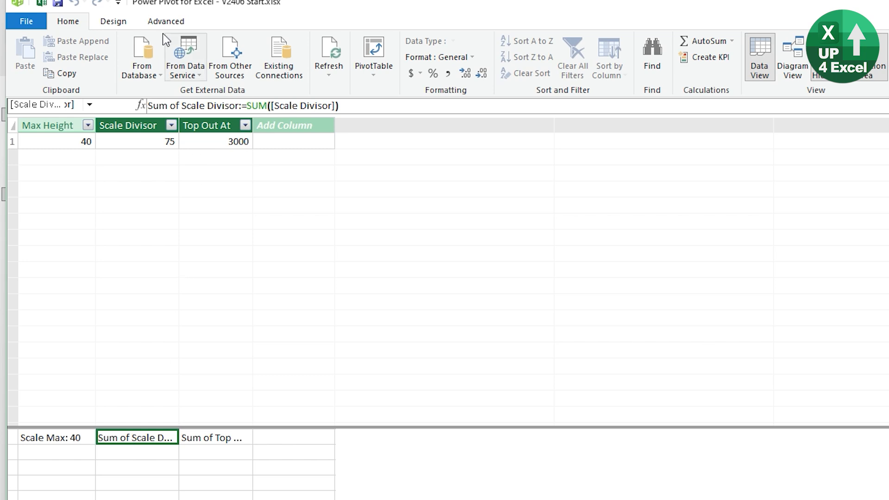
click(211, 104)
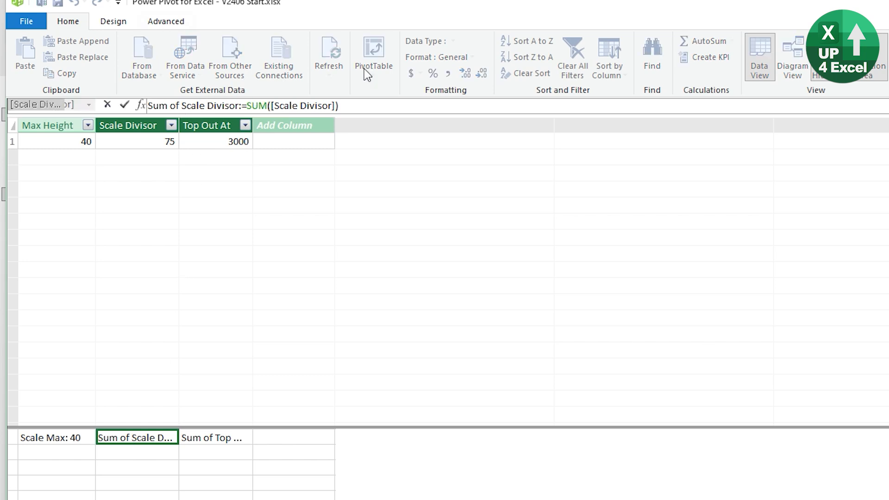
key(ctrl+shift+Left)
key(ctrl+shift+Left)
key(Delete)
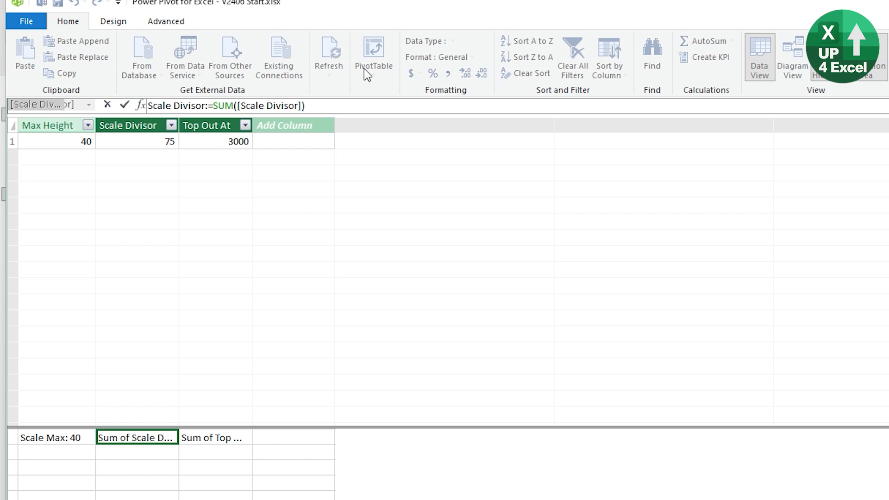
key(Return)
key(Return)
key(Left)
key(Right)
key(Right)
key(Right)
key(Right)
key(Right)
key(Right)
key(Right)
key(Right)
key(Right)
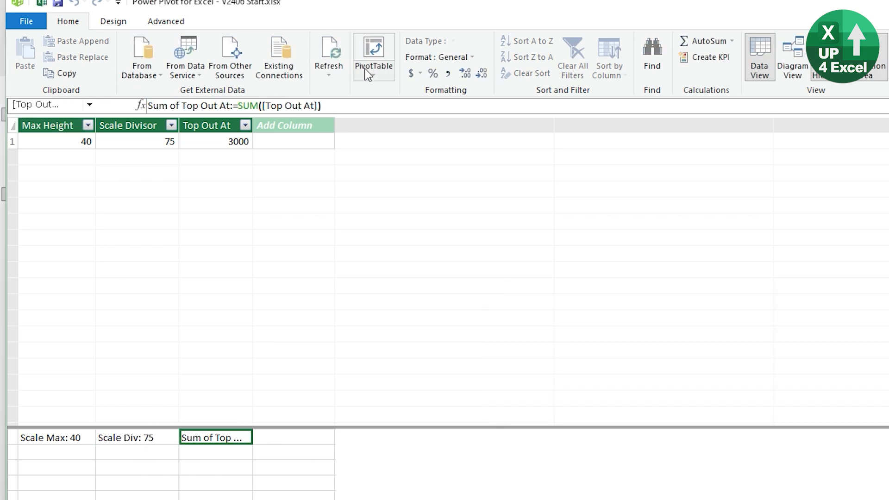
Rename the SUM measure of the Top Out At column as Scale Top
click(182, 106)
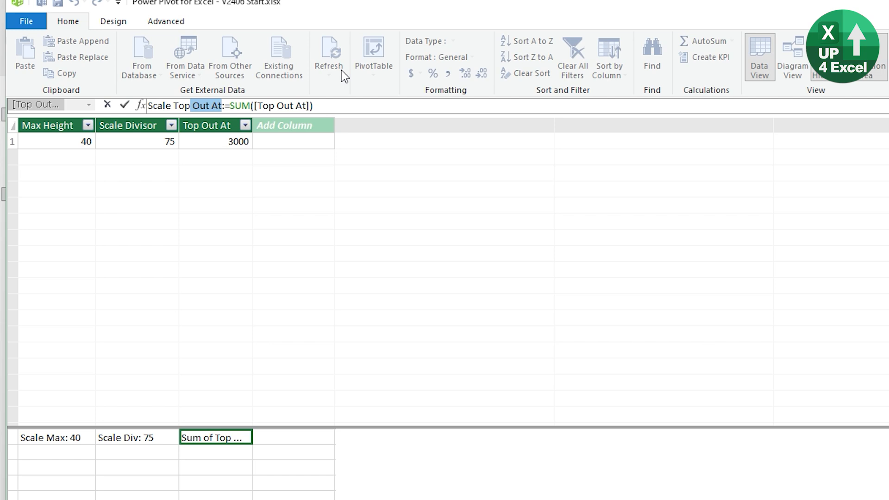
key(Delete)
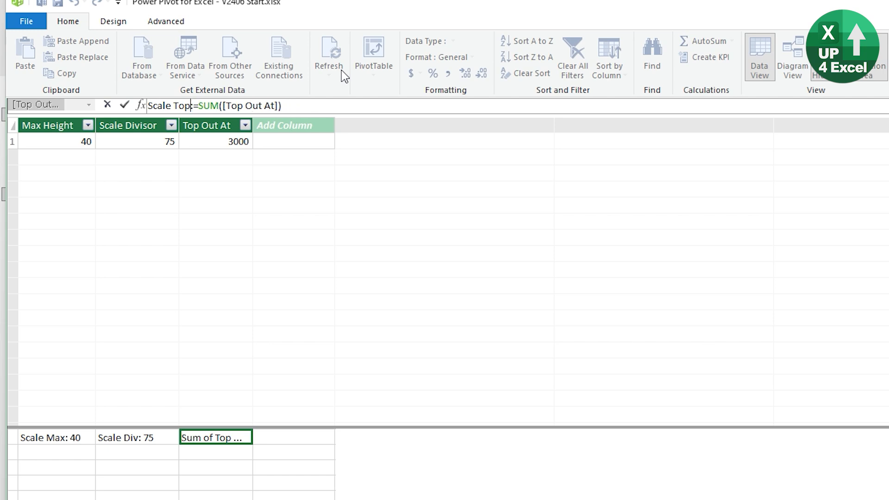
key(Return)
key(Right)
key(Right)
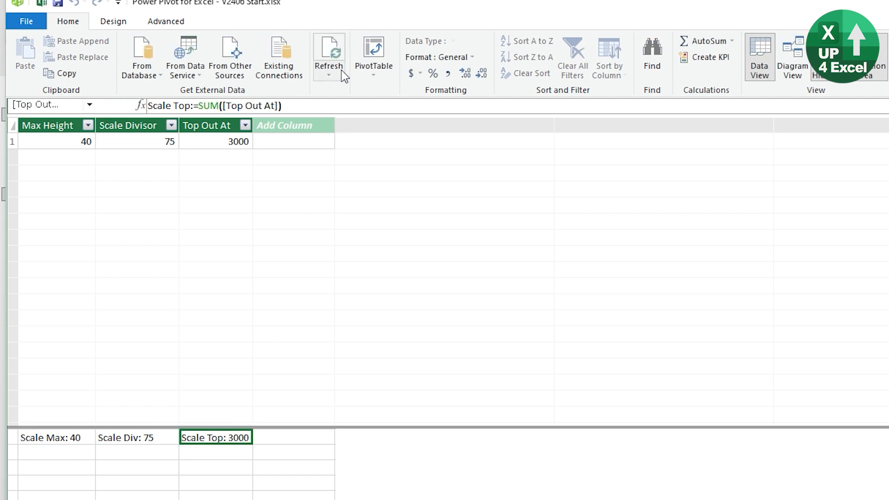
key(Left)
key(Left)
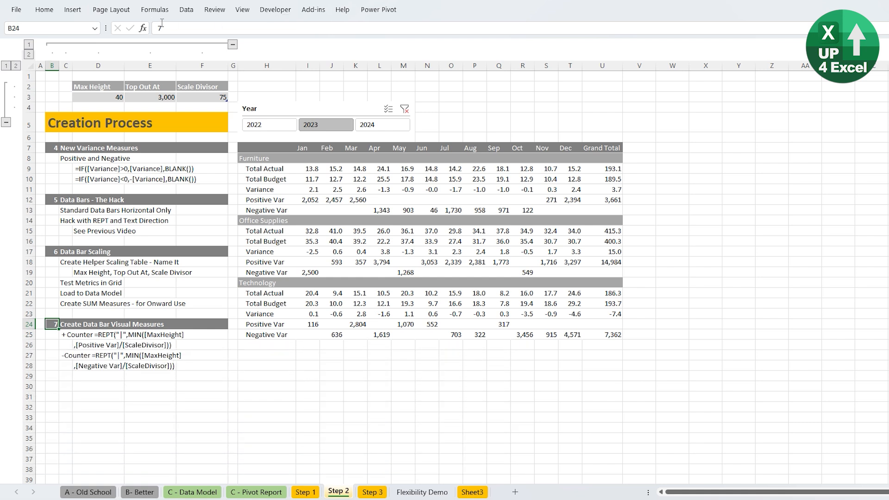
From the Step 2 sheet of the workbook, start a new measure in tblAll and name it +Counter
click(378, 10)
click(69, 46)
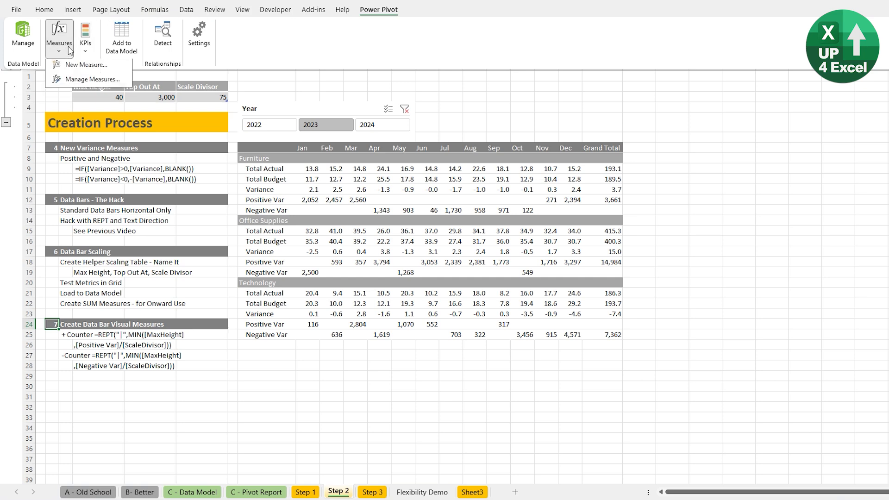
click(76, 66)
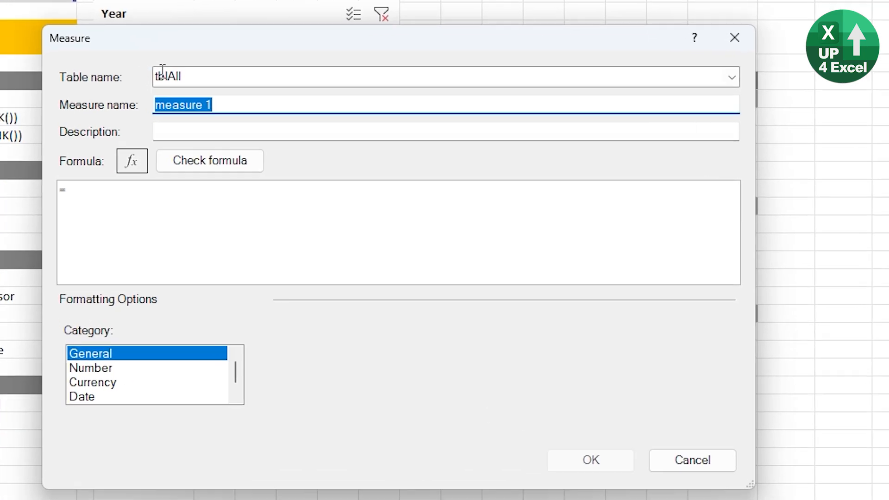
text(+Counter)
click(157, 121)
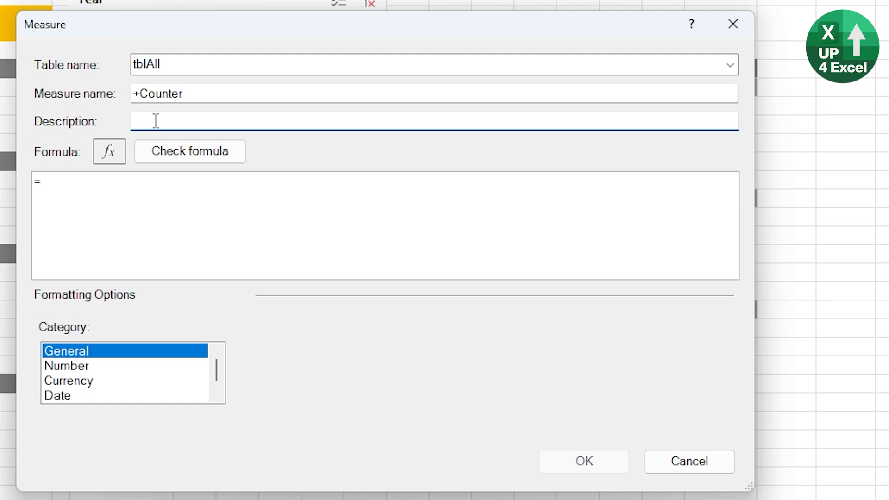
Begin the +Counter formula with REPT of "|", repeated [Positive Var]/[Scale Div] times
click(118, 202)
text(rep)
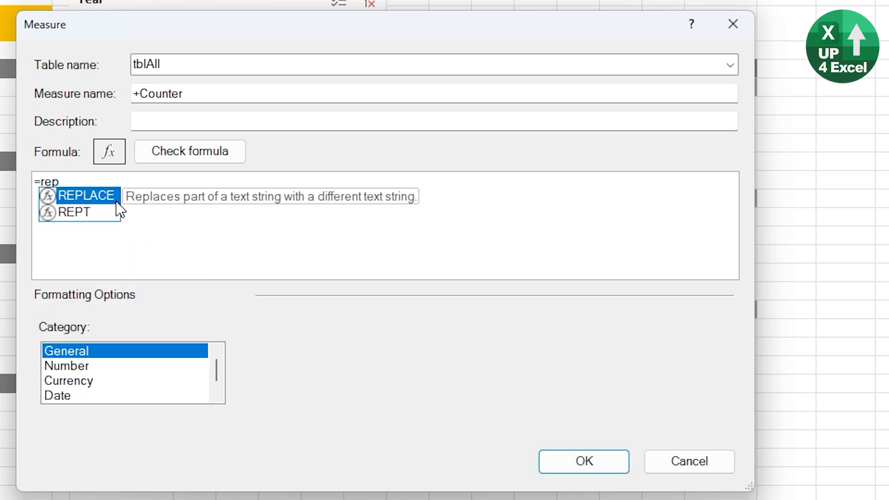
key(Down)
key(Tab)
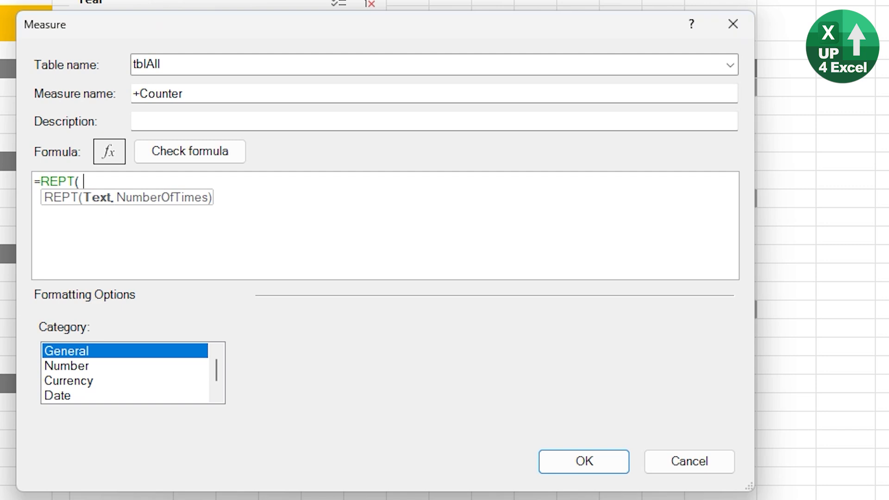
text("|",)
scroll(195, 191, up, 1)
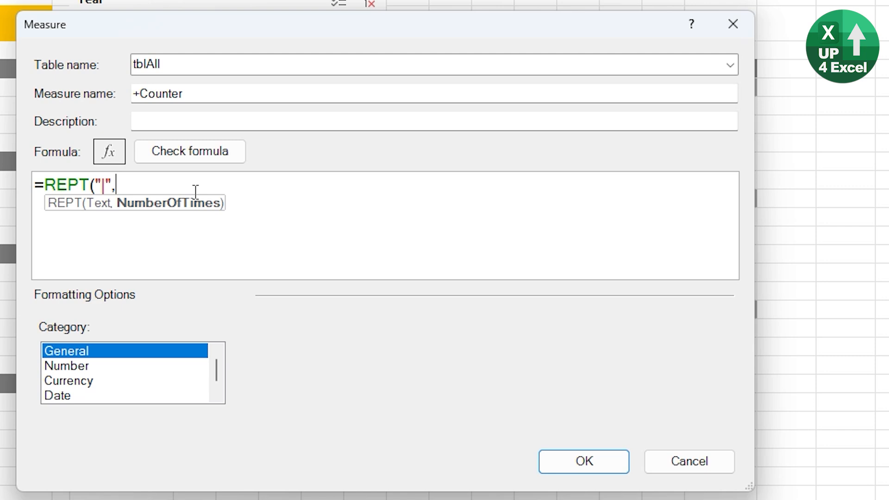
text(pos)
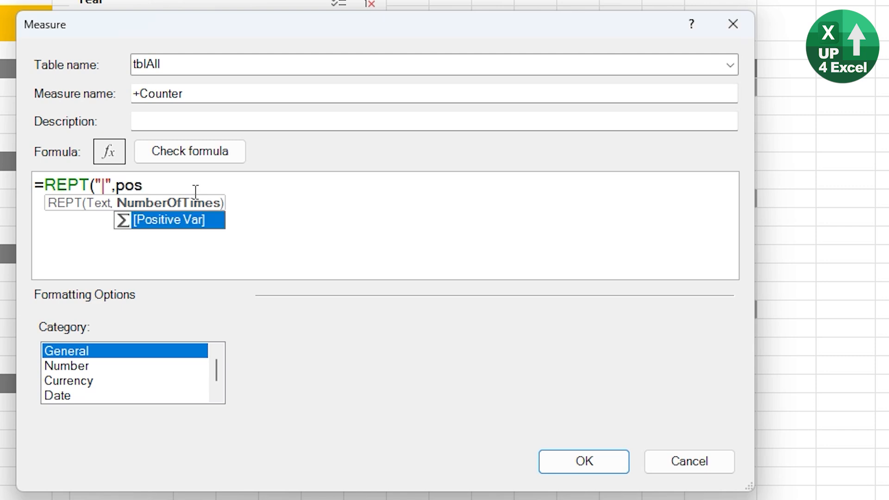
key(Tab)
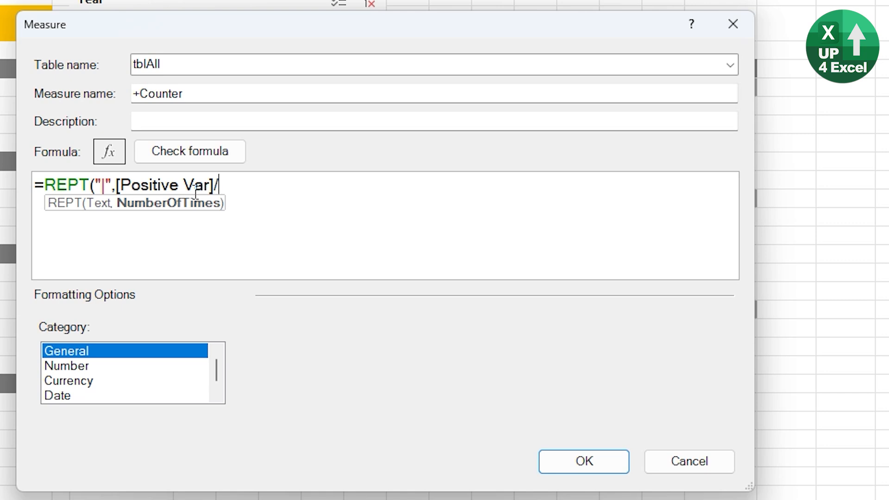
text(sc)
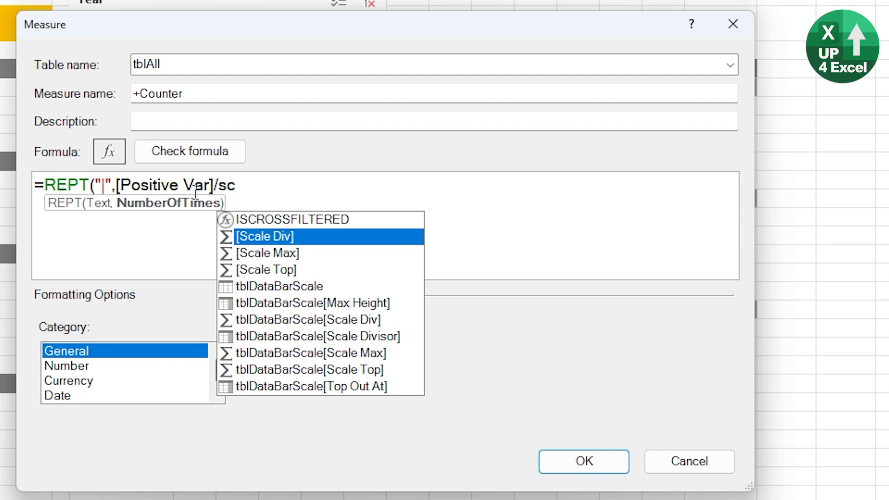
key(Tab)
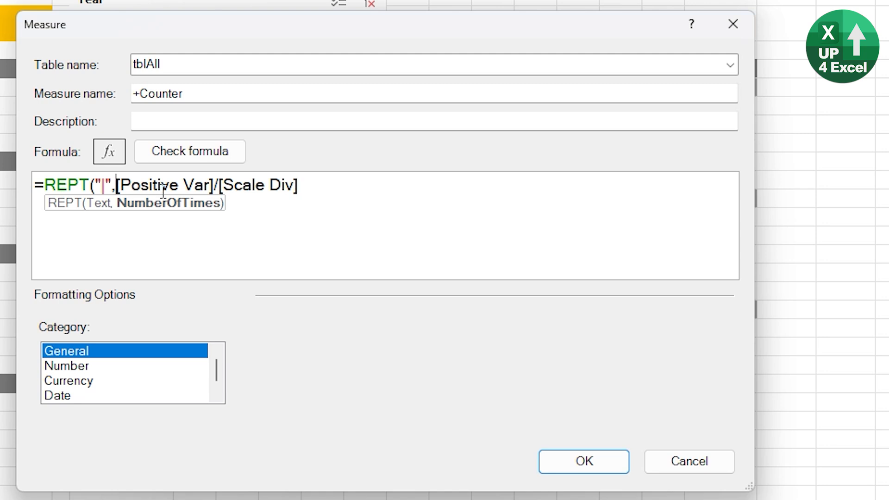
Cap the repeat count by wrapping it as MIN([Scale Max],[Positive Var]/[Scale Div]), close the formula and save the +Counter measure
text(min)
key(Tab)
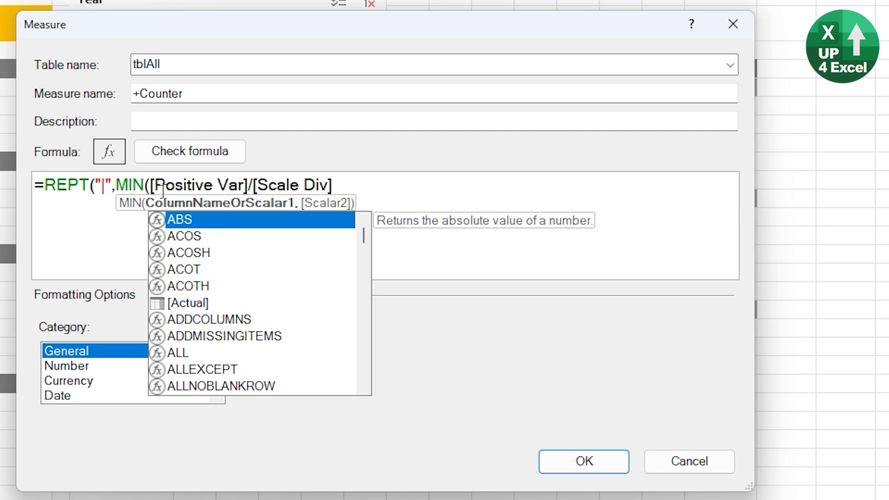
text(ma)
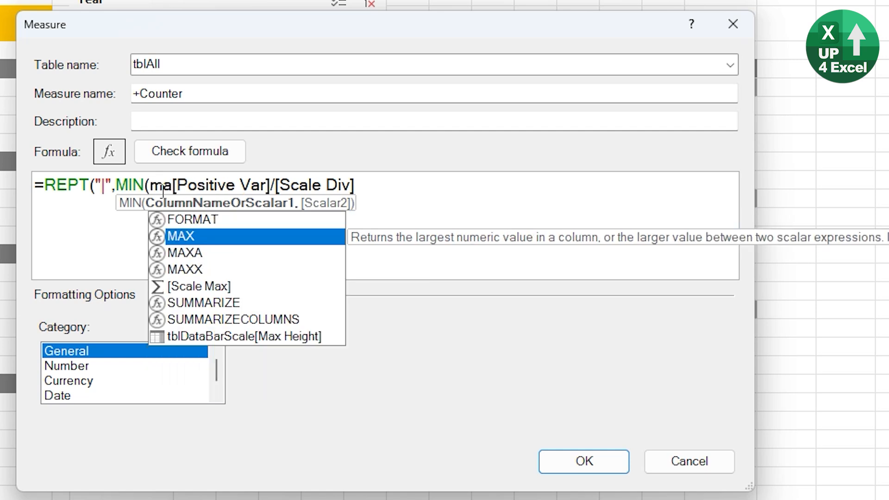
key(Down)
key(Down)
key(Down)
key(Tab)
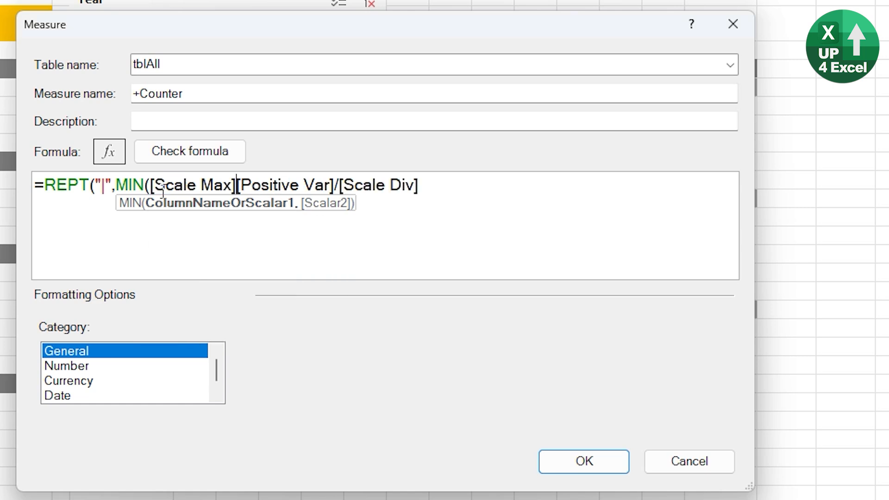
text(,)
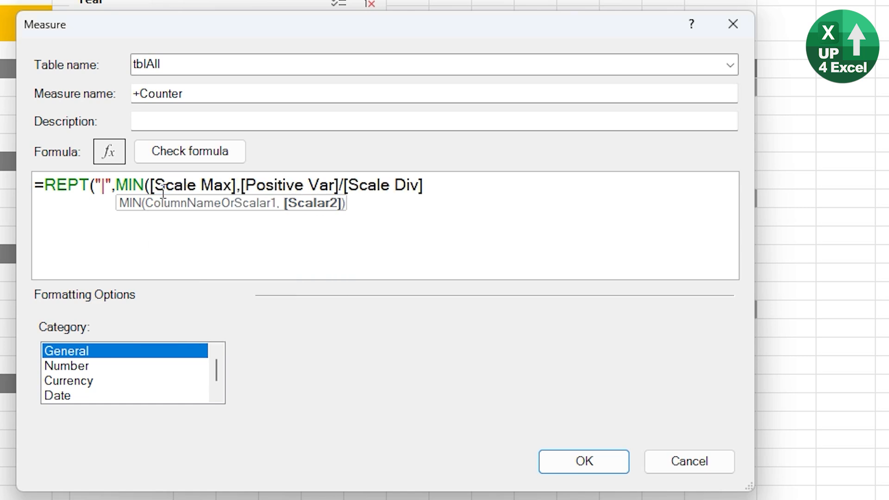
click(445, 184)
text()))
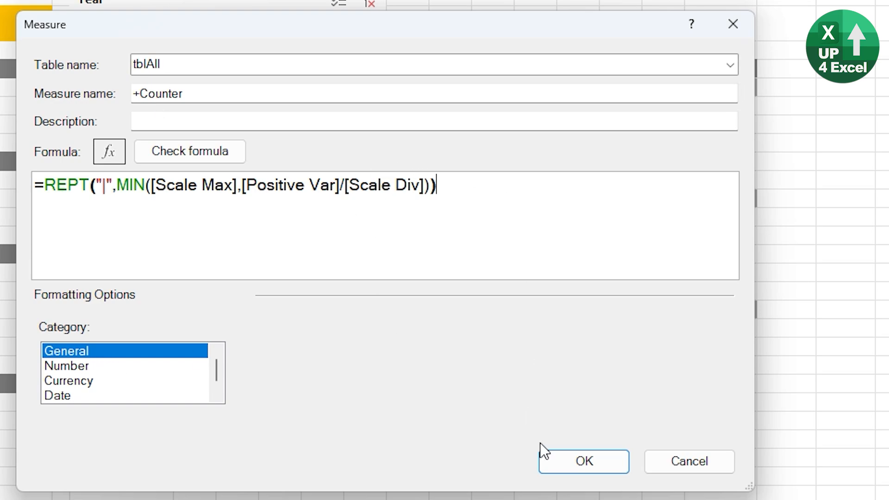
click(571, 465)
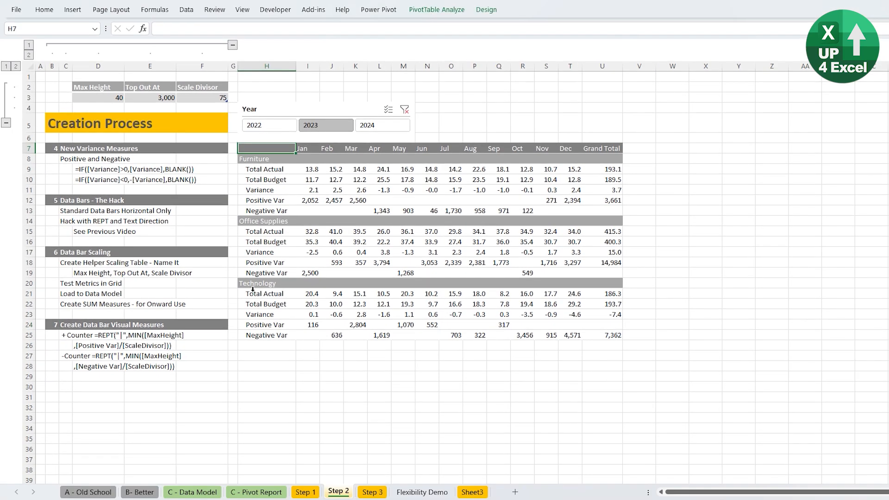
Add the +Counter measure to the pivot table's values between Positive Var and Negative Var
right_click(273, 191)
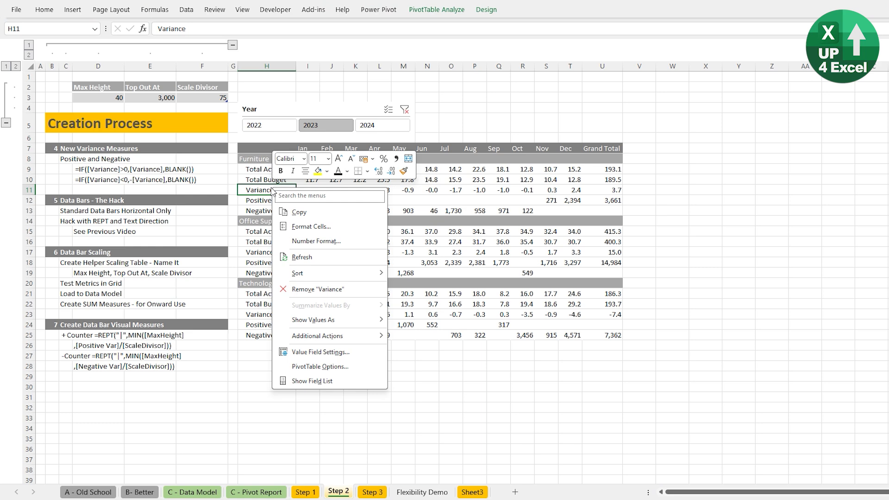
key(Escape)
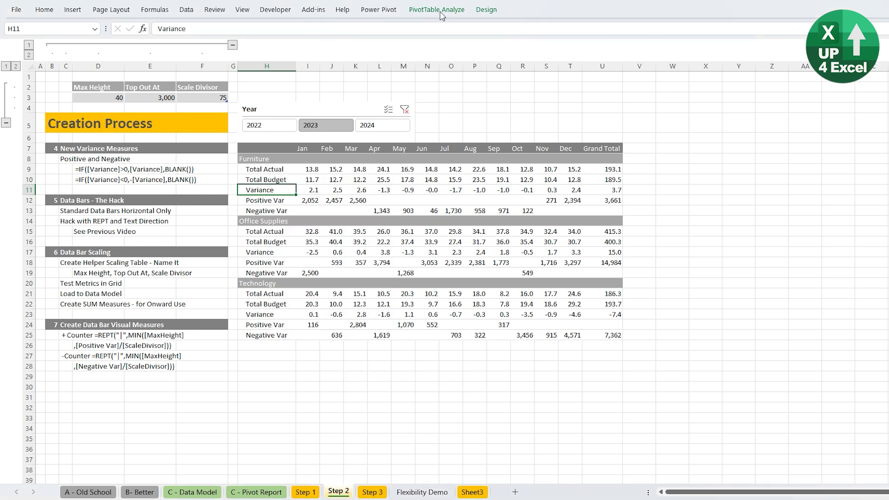
click(437, 9)
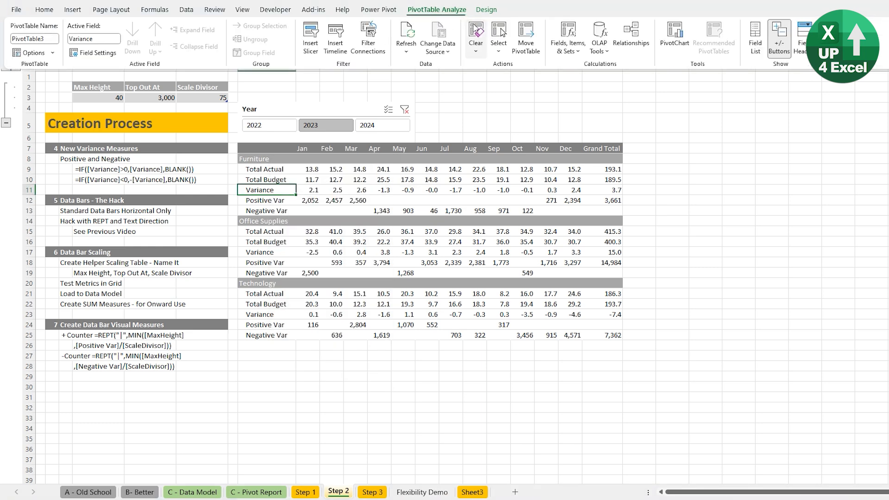
click(754, 41)
click(18, 178)
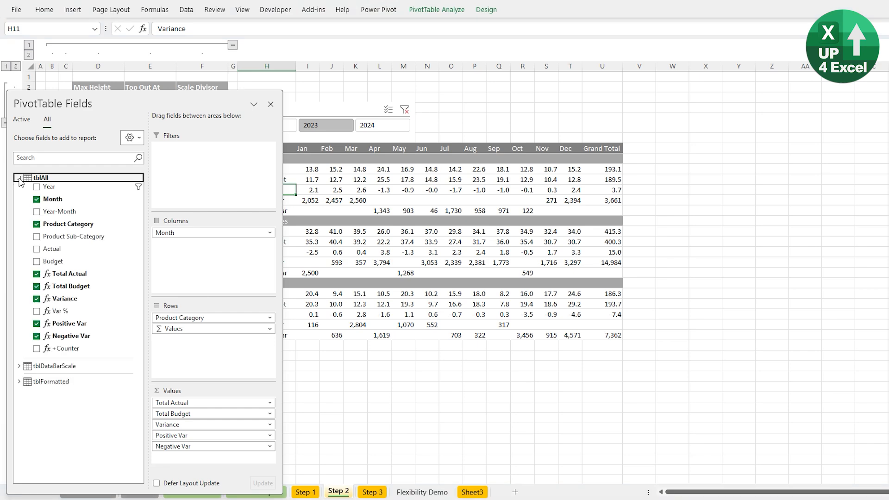
drag(51, 352, 224, 442)
click(306, 211)
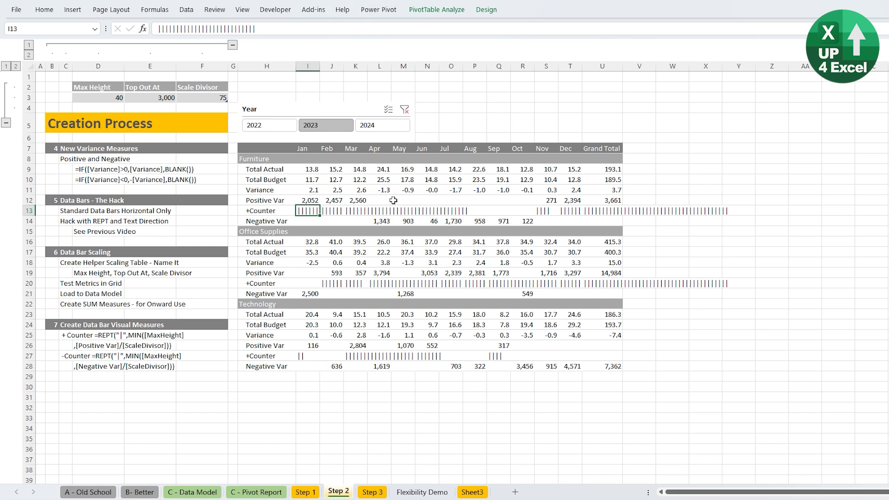
key(Left)
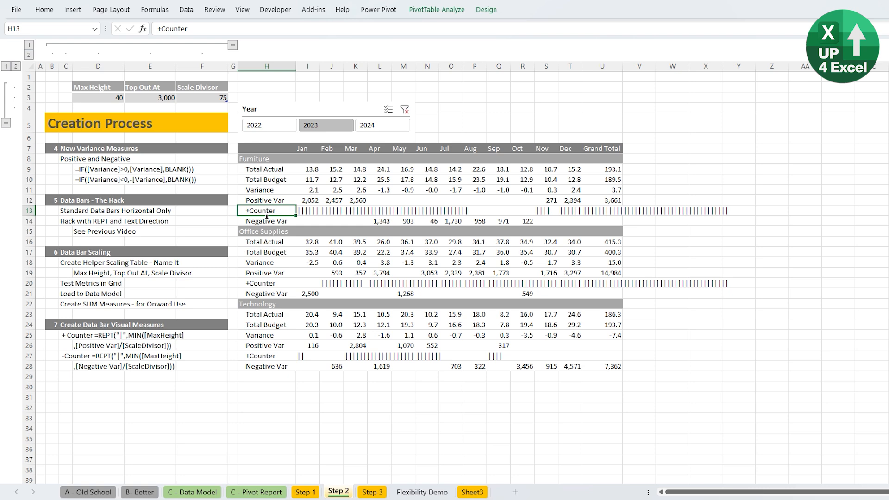
In the Power Pivot window, move the +Counter measure to the cell below Negative Var in the Actual column
click(378, 10)
click(26, 33)
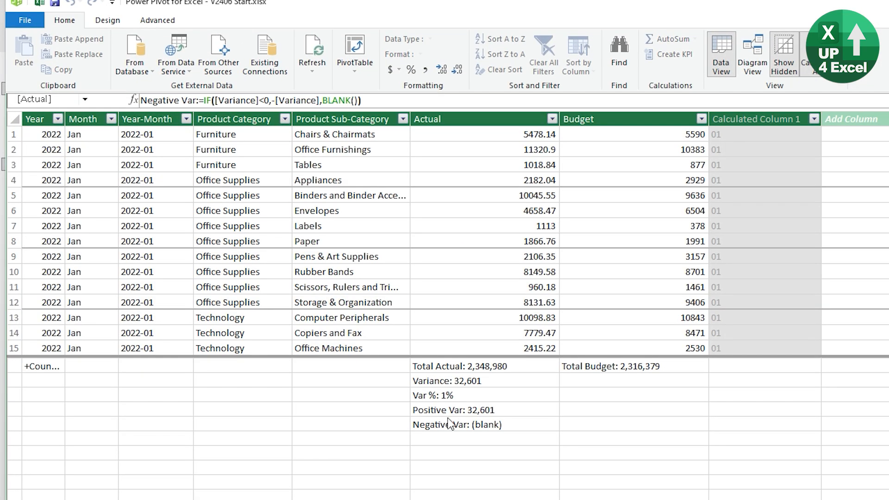
click(51, 370)
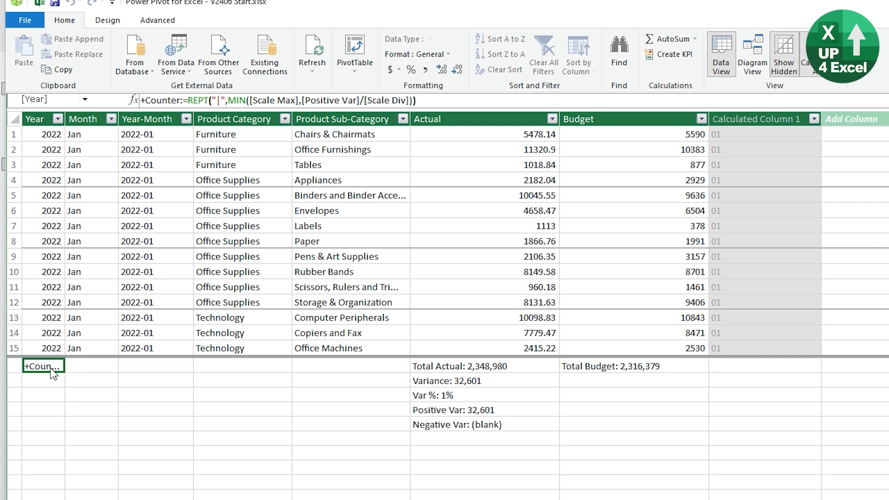
key(ctrl+x)
click(431, 439)
key(ctrl+v)
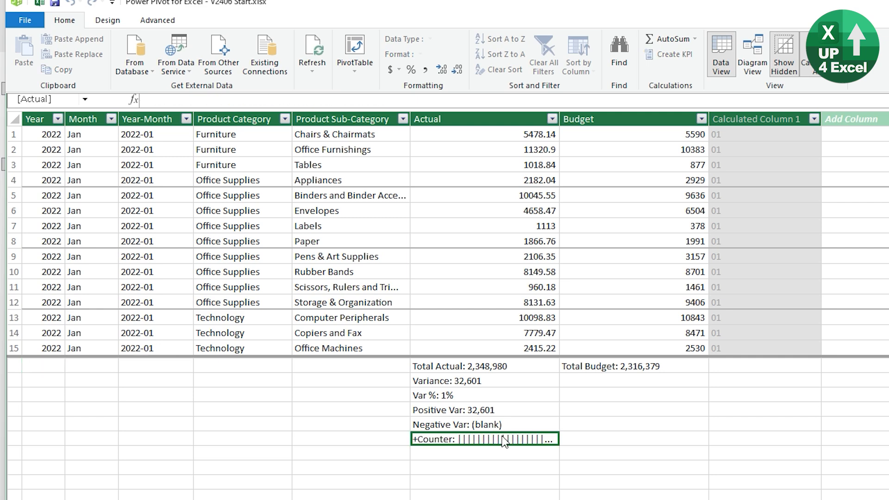
Paste a copy of the +Counter measure directly below it and rename the copy -Counter
click(465, 454)
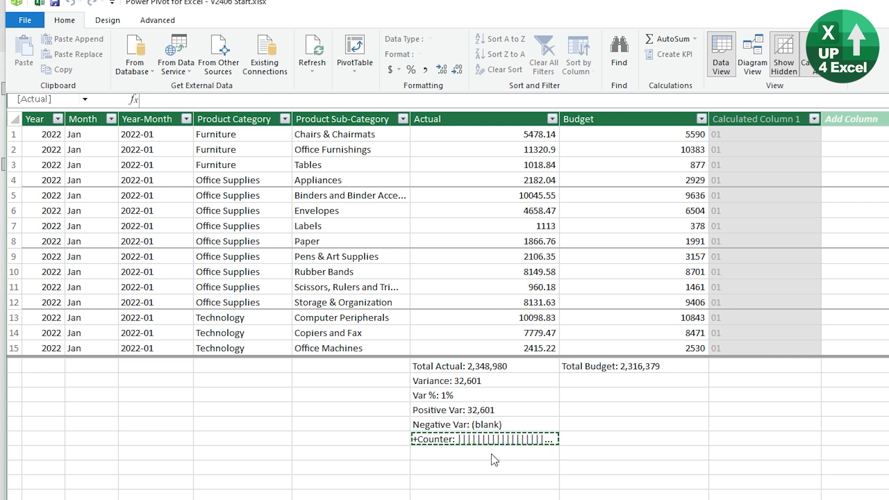
key(ctrl+v)
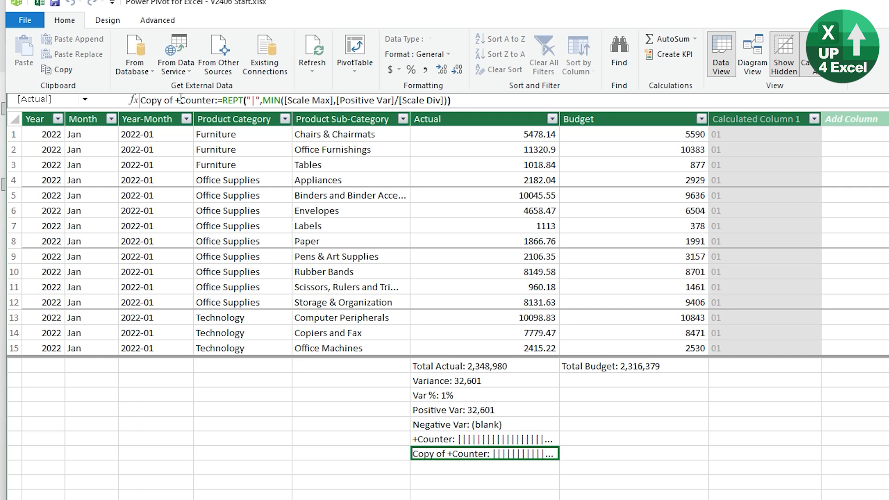
drag(180, 100, 91, 101)
text(-)
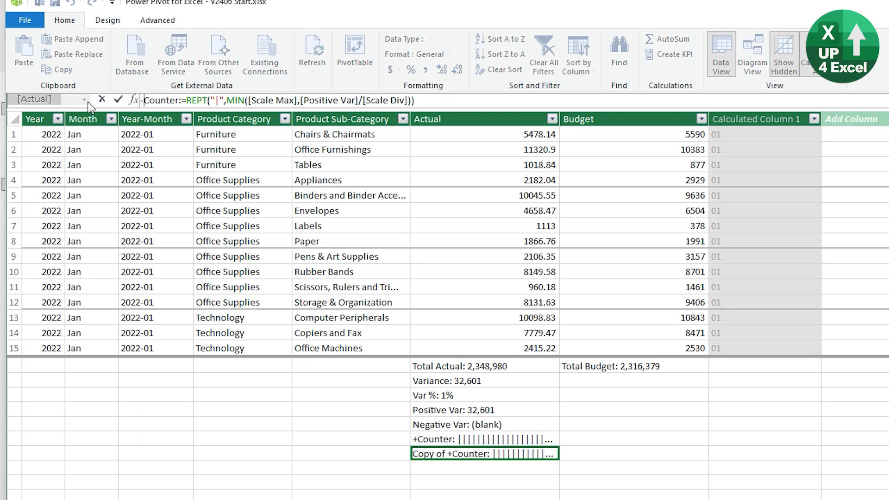
Replace [Positive Var] with [Negative Var] in the -Counter formula
key(ctrl+Right)
key(ctrl+Right)
key(ctrl+Right)
key(ctrl+Right)
key(ctrl+Right)
key(ctrl+Right)
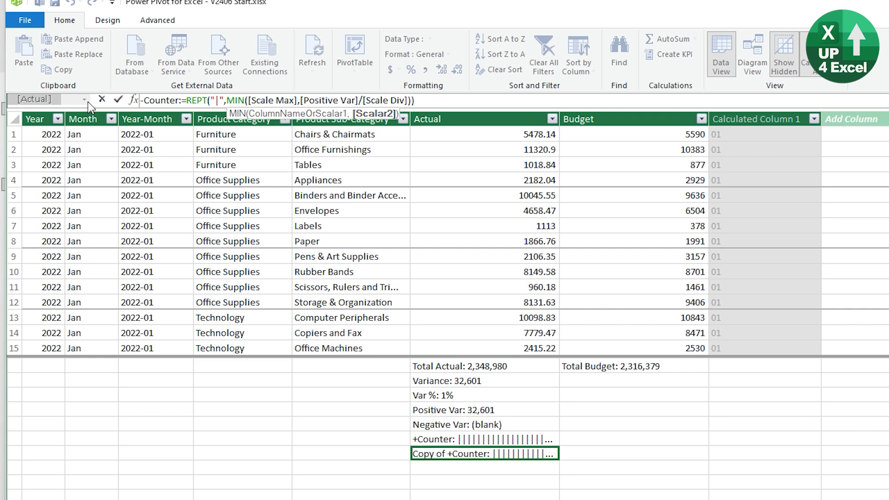
text(ne)
key(Tab)
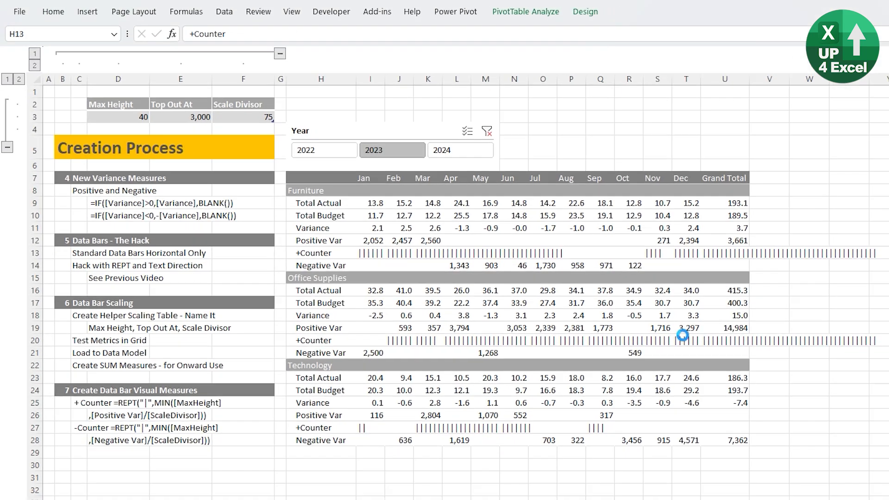
Back in the Excel workbook, add -Counter to the pivot table's values between +Counter and Negative Var
right_click(273, 283)
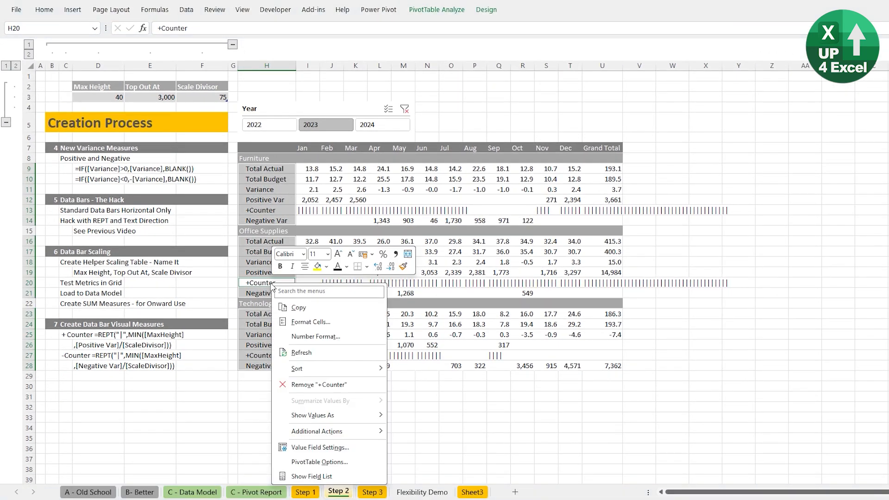
click(311, 476)
click(36, 361)
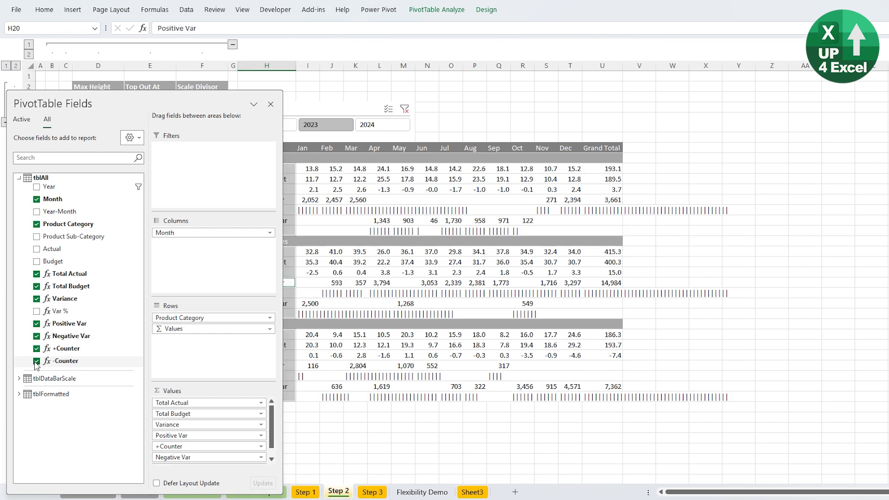
scroll(201, 454, down, 1)
drag(201, 455, 203, 445)
click(332, 356)
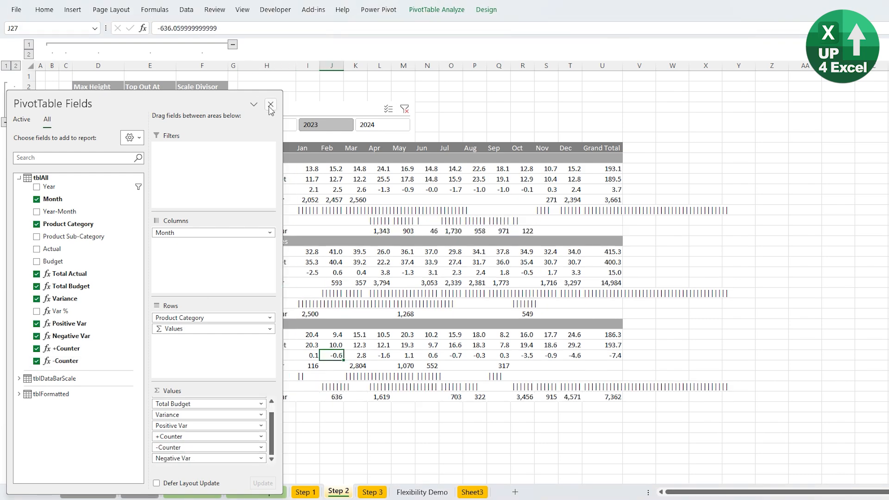
click(271, 105)
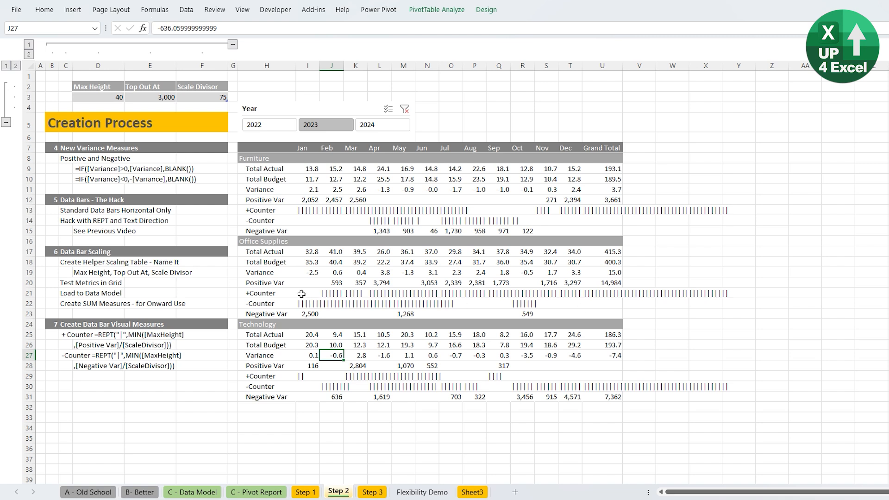
Change the font of all +Counter and -Counter rows in the pivot table to Playbill
mouse_move(358, 365)
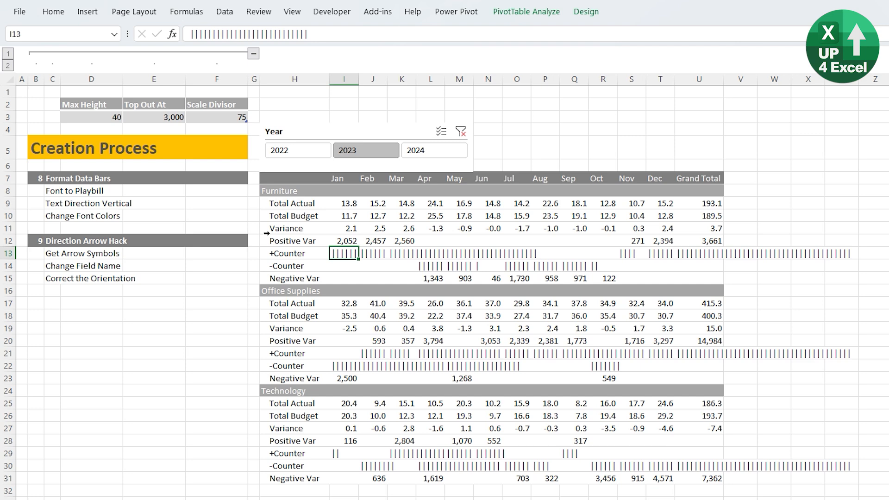
click(269, 253)
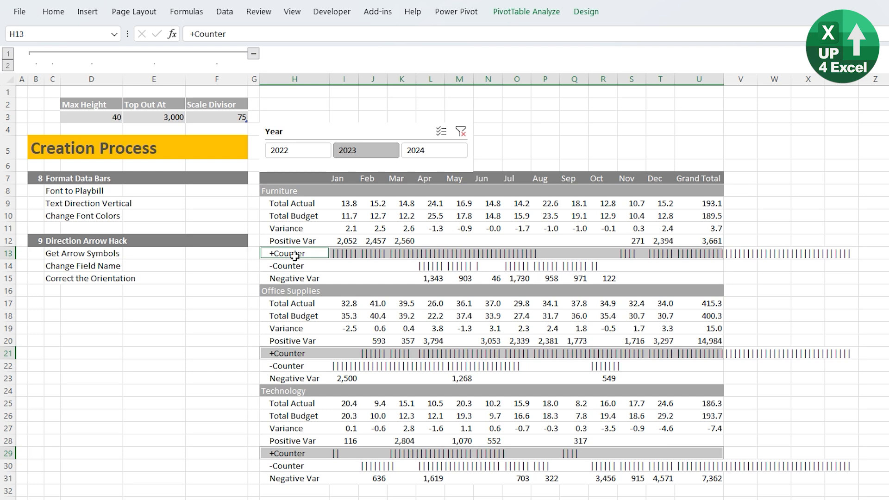
click(52, 12)
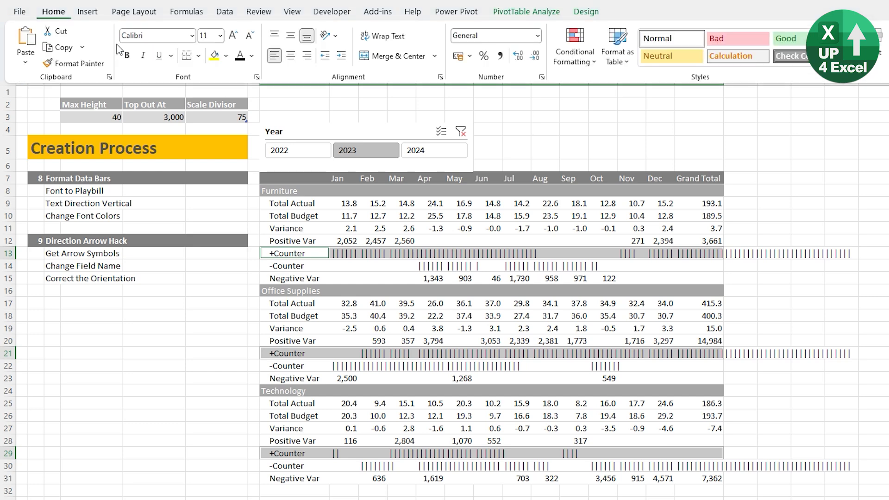
click(161, 36)
text(Playbill)
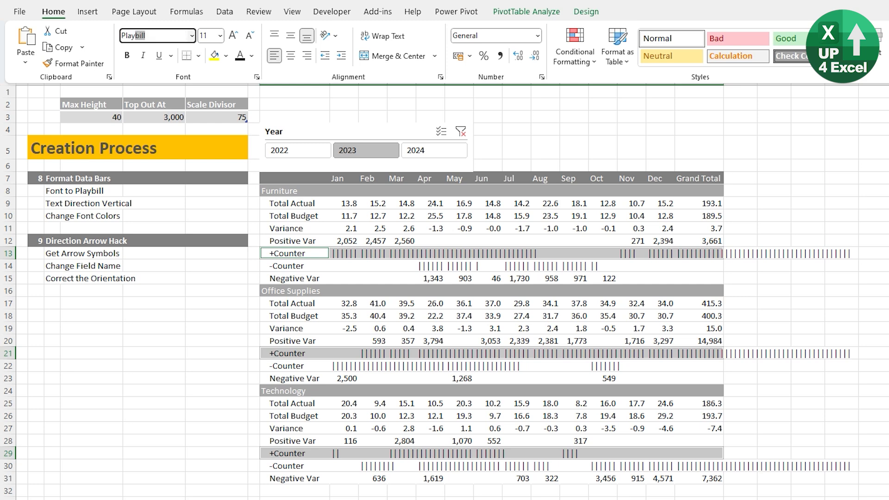
key(Return)
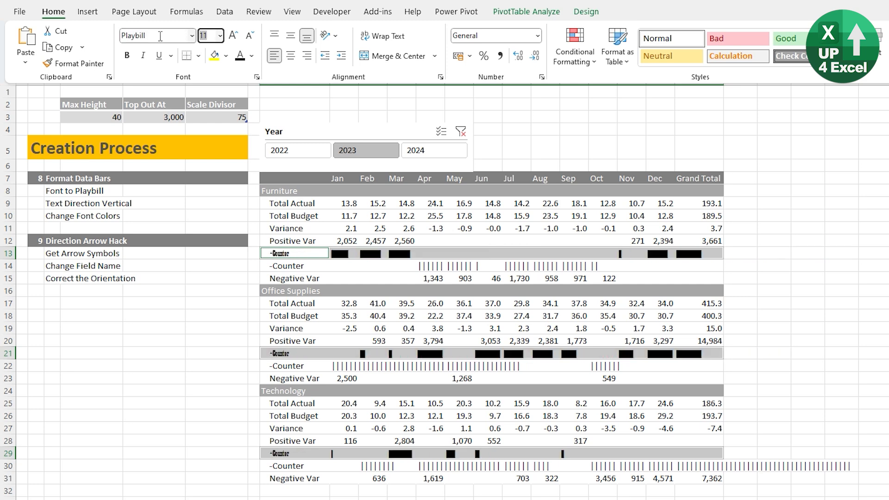
click(260, 265)
key(F4)
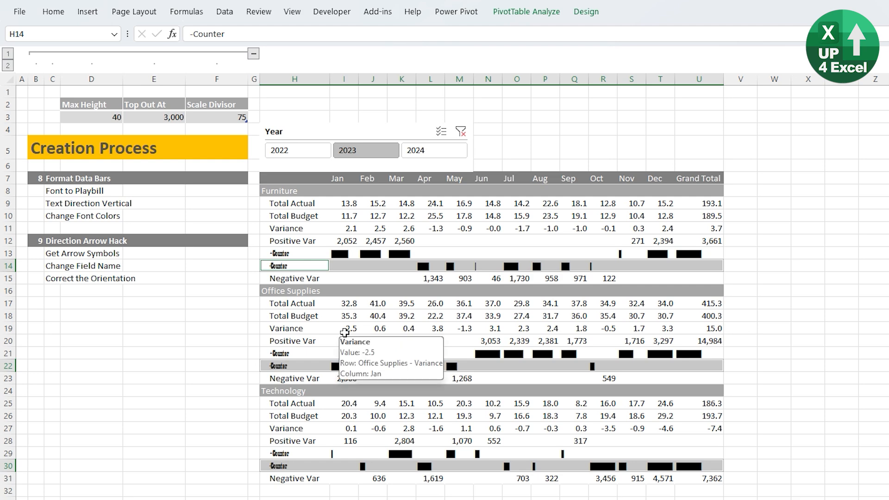
click(432, 329)
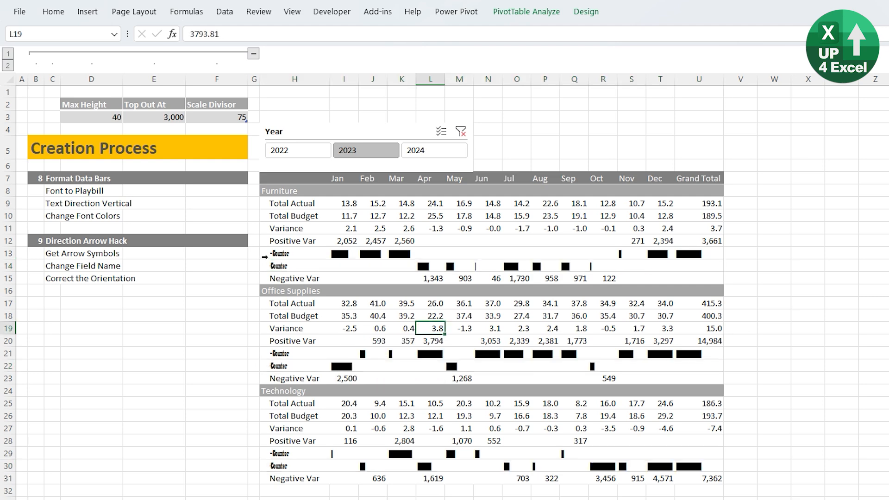
Rotate the text of all +Counter and -Counter rows to 90 degrees
drag(265, 257, 265, 267)
click(53, 12)
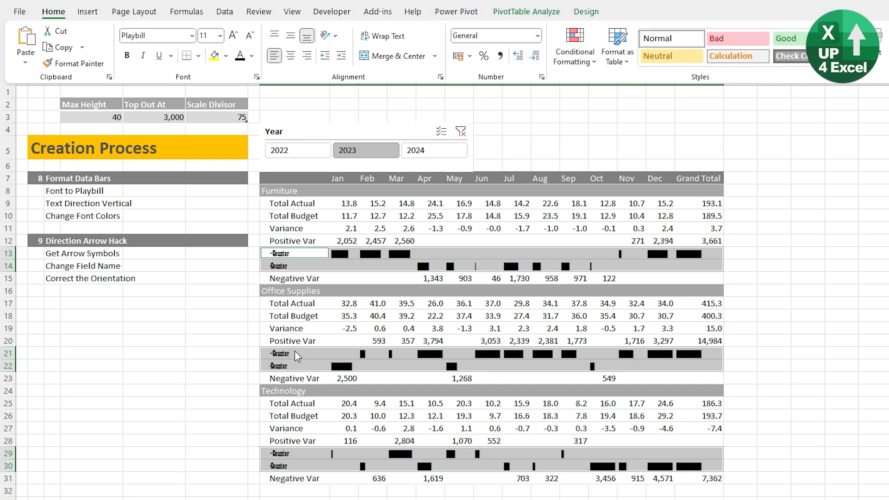
click(340, 37)
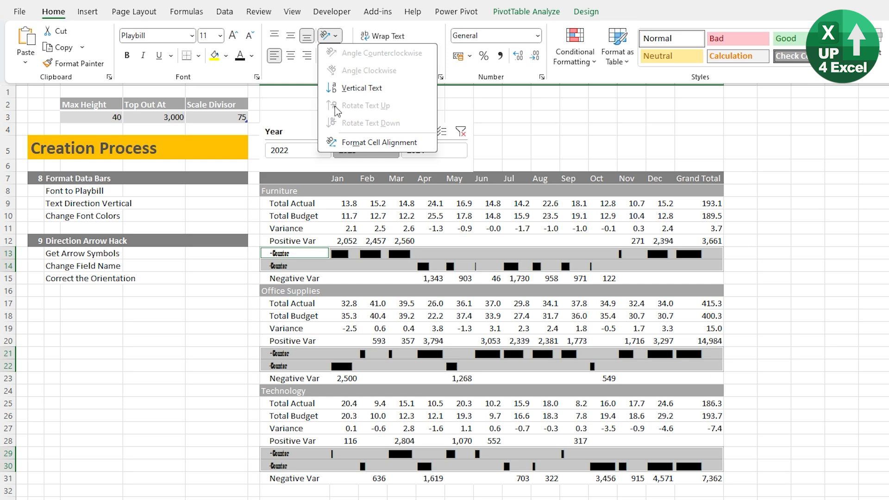
click(352, 141)
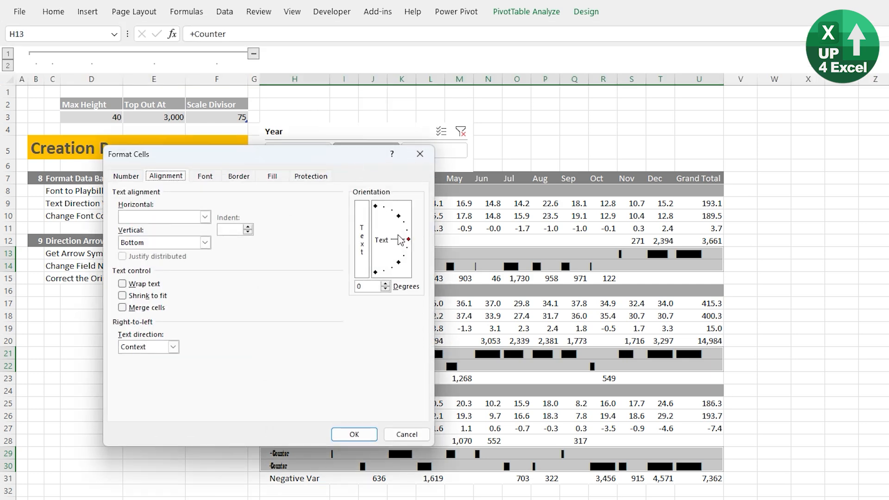
drag(401, 240, 376, 207)
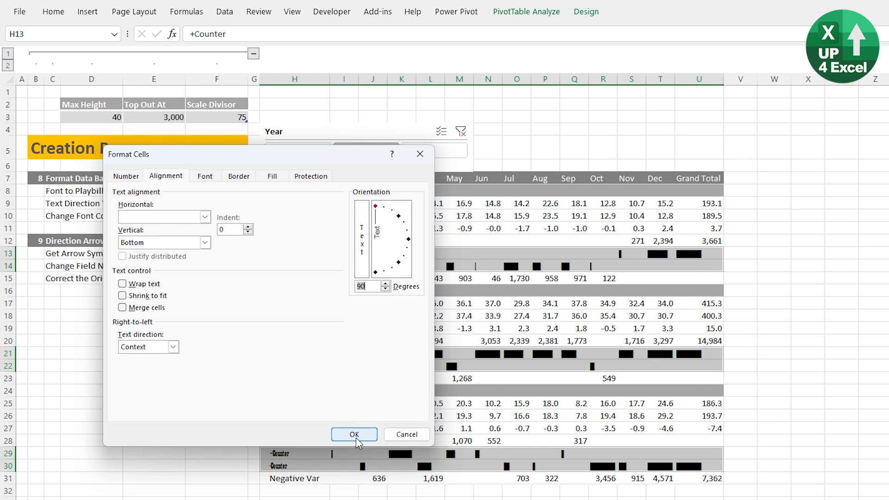
click(354, 434)
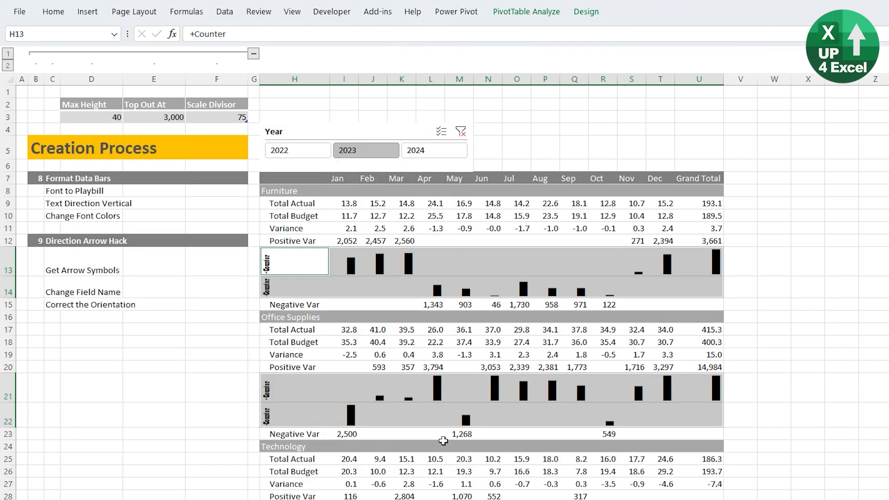
click(529, 291)
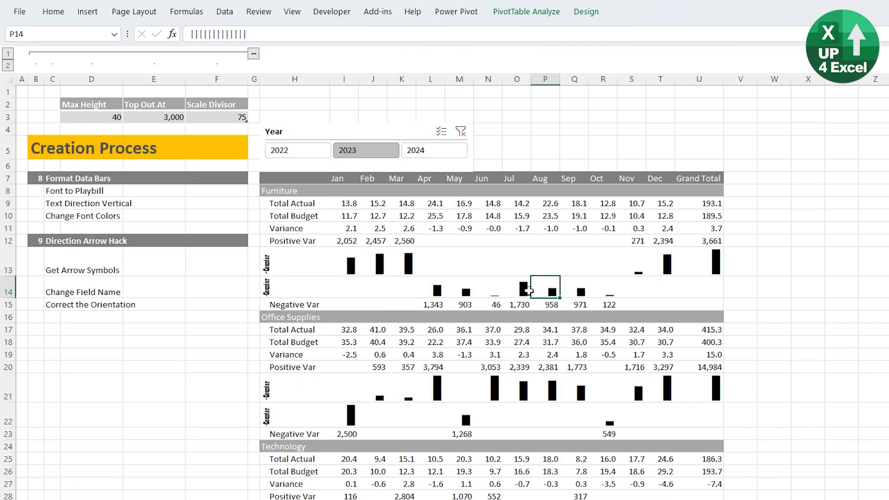
Align the contents of all -Counter rows to the top of their cells so the bars hang downward
click(262, 262)
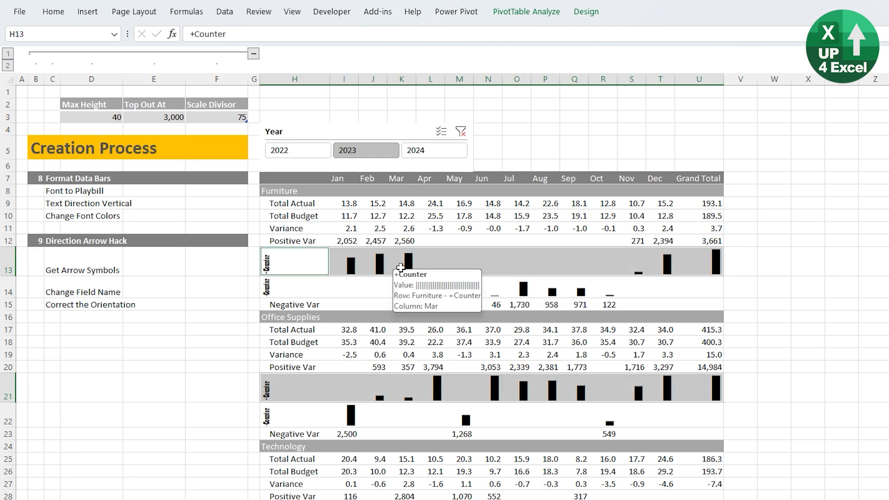
click(496, 280)
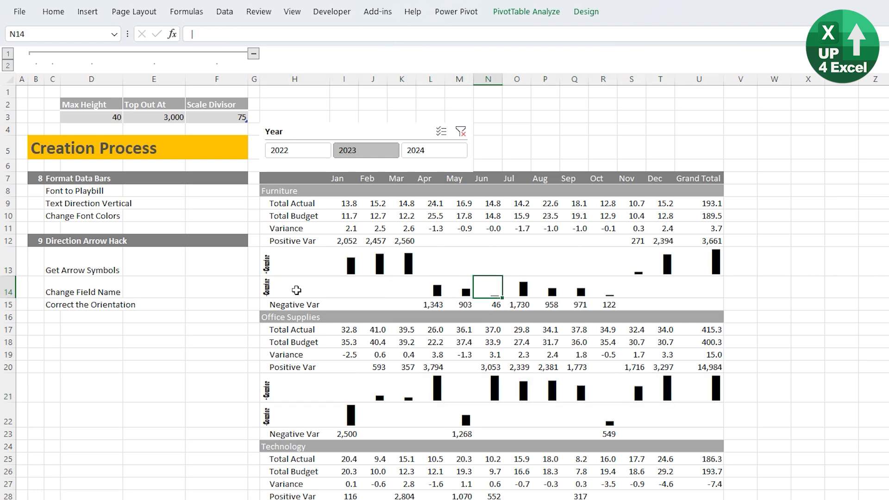
click(263, 288)
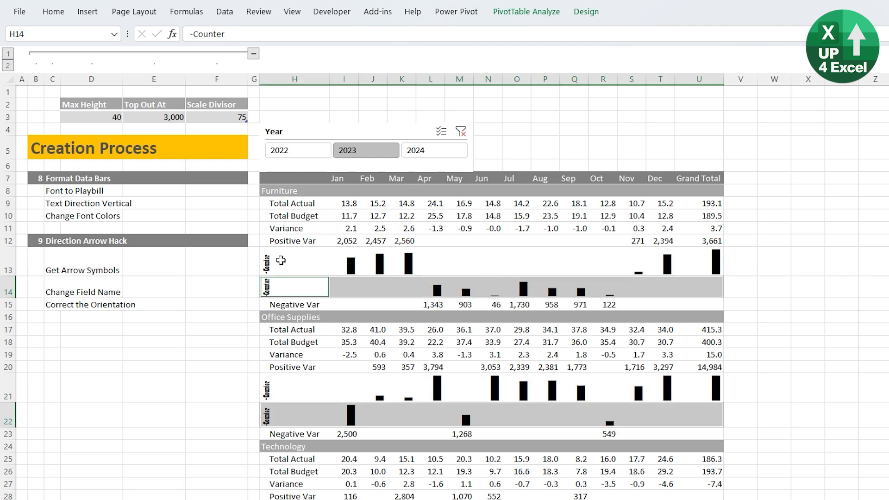
click(52, 14)
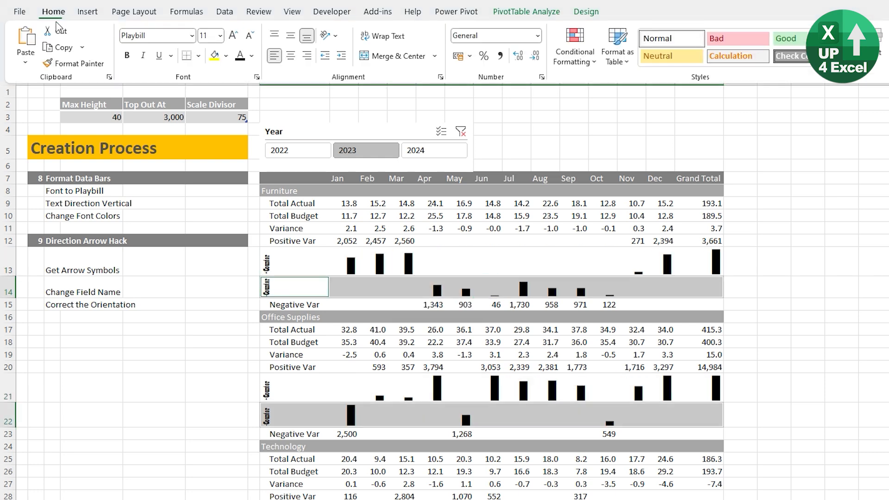
click(276, 37)
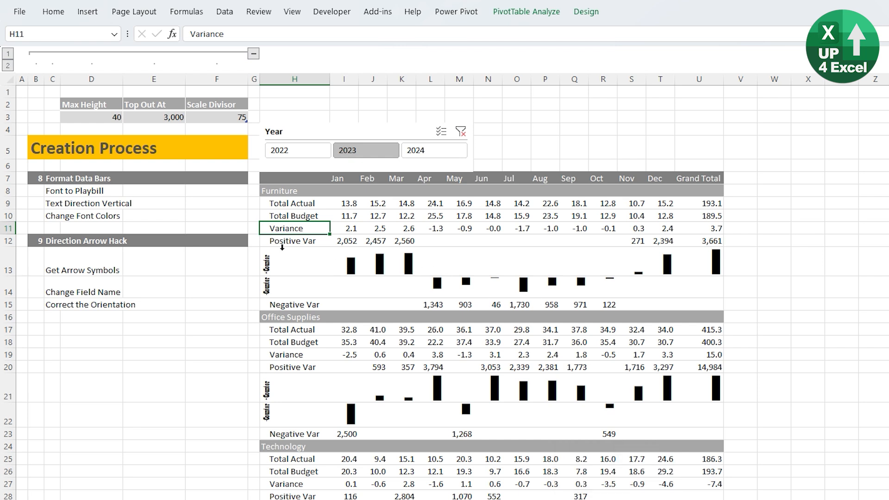
Apply the custom number format #,##0.0,;-#,##0.0, to the Positive Var values
click(348, 239)
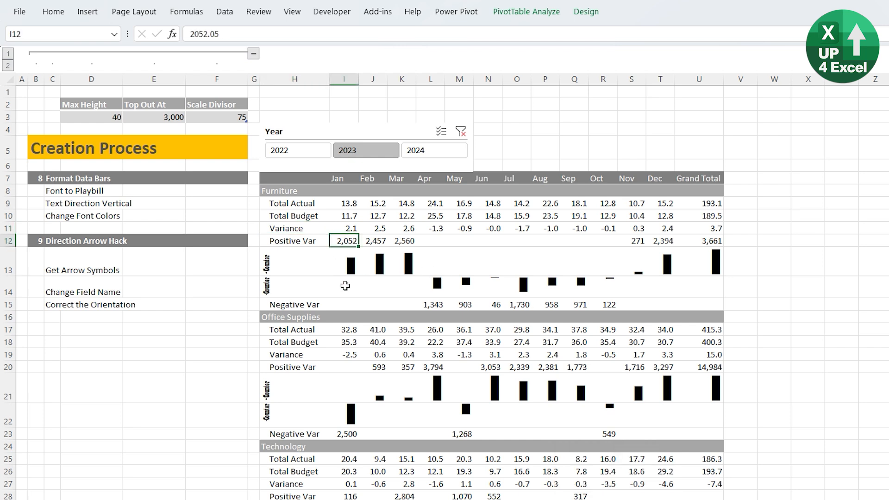
click(459, 306)
click(424, 308)
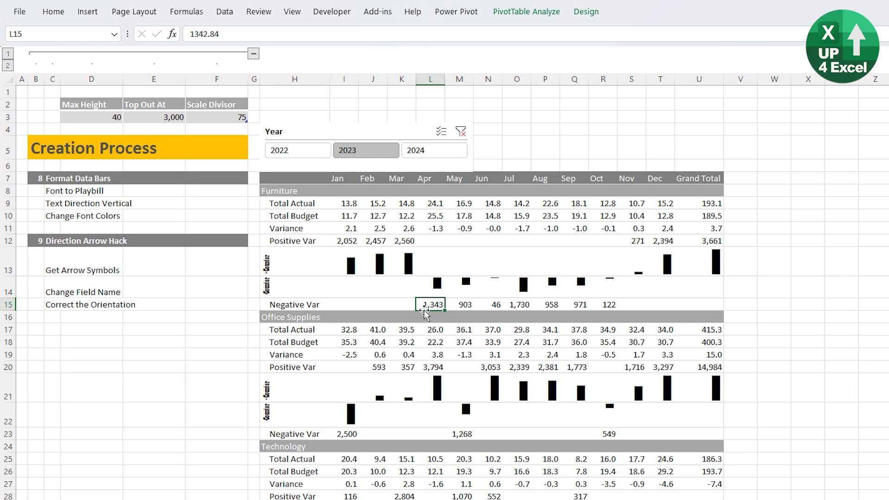
right_click(351, 244)
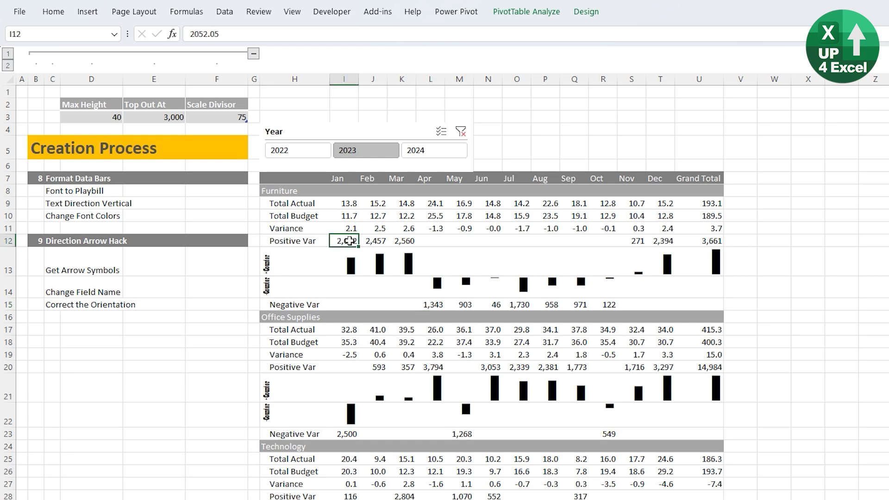
click(404, 306)
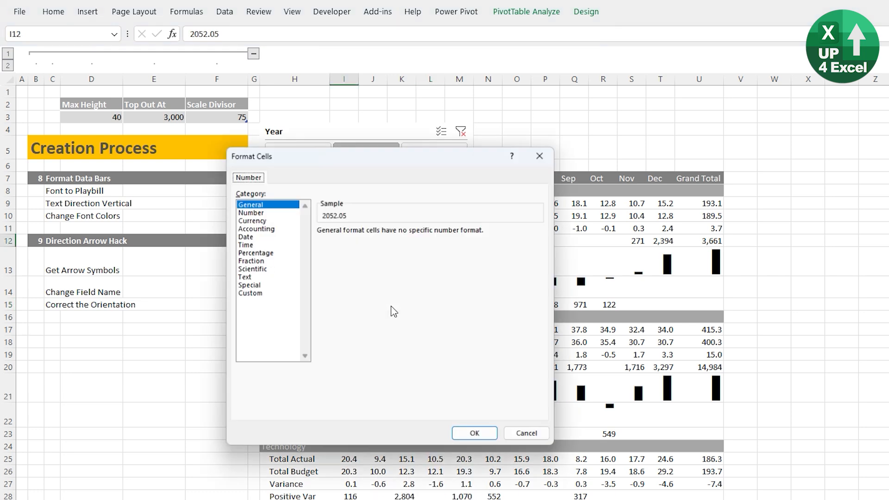
click(262, 293)
drag(541, 270, 541, 326)
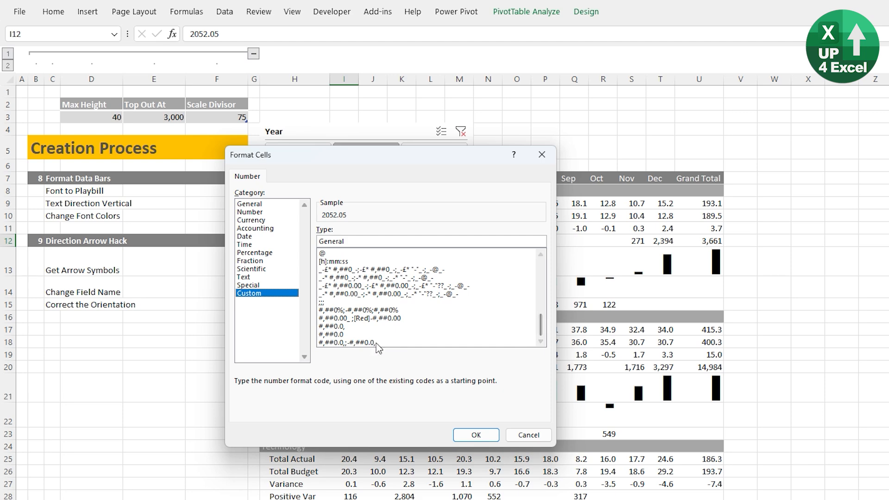
click(371, 343)
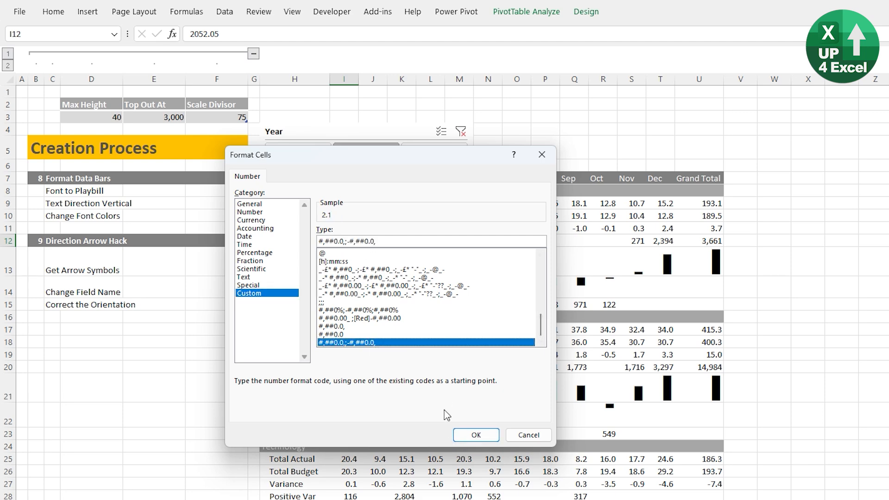
click(476, 435)
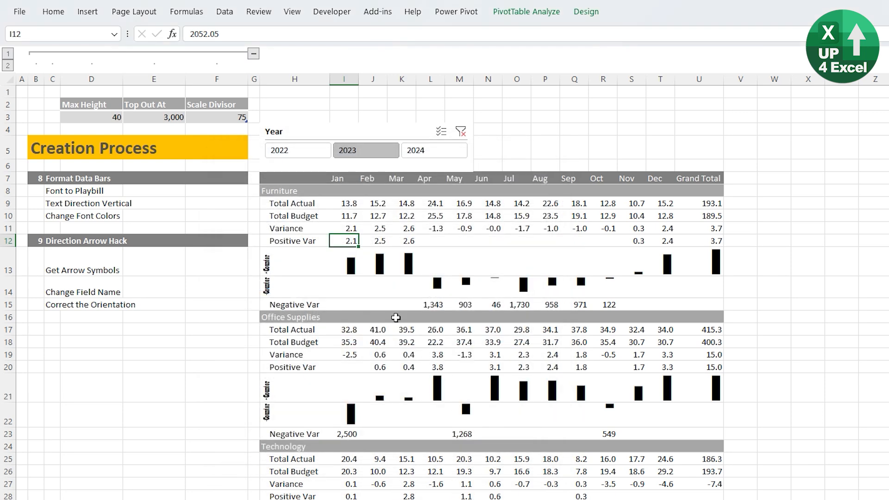
Apply the custom number format #,##0.0,;-#,##0.0, to the Negative Var values
click(349, 305)
right_click(348, 306)
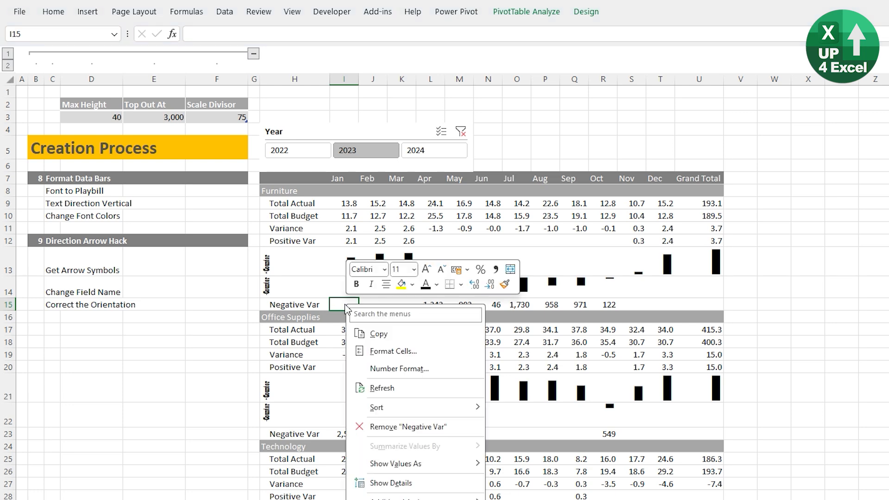
key(Escape)
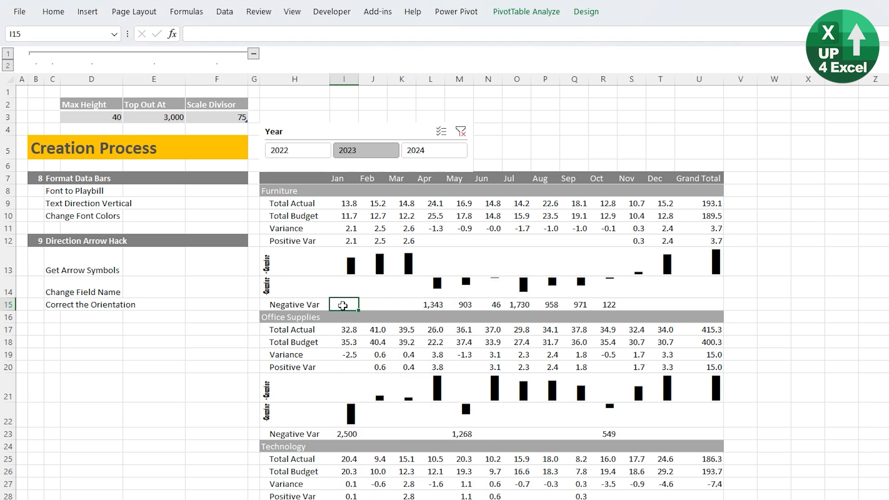
right_click(342, 306)
click(397, 369)
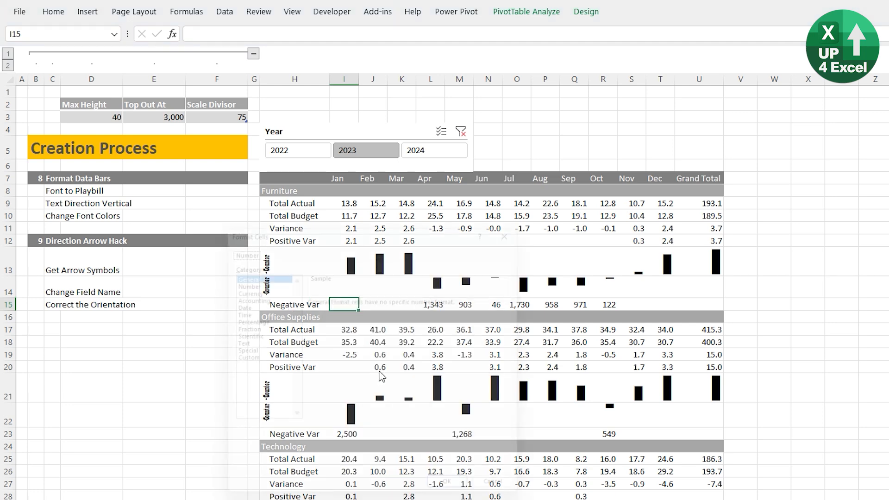
click(253, 360)
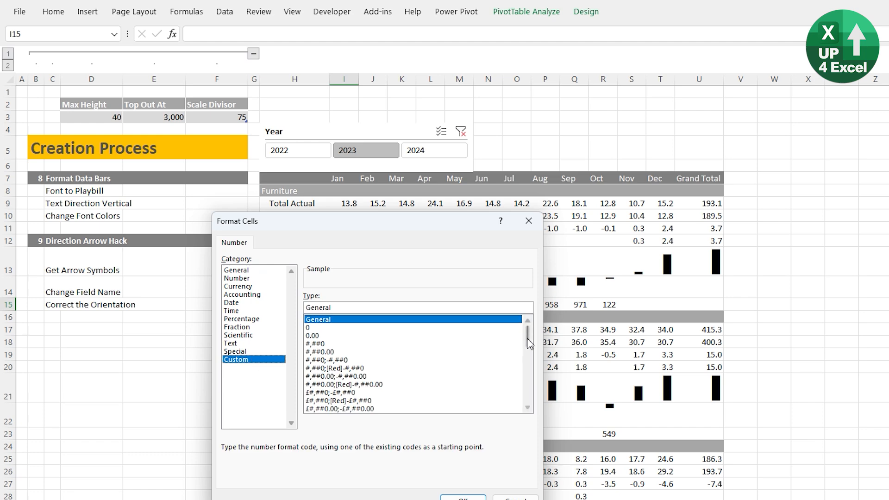
drag(528, 336, 538, 407)
click(399, 414)
click(463, 498)
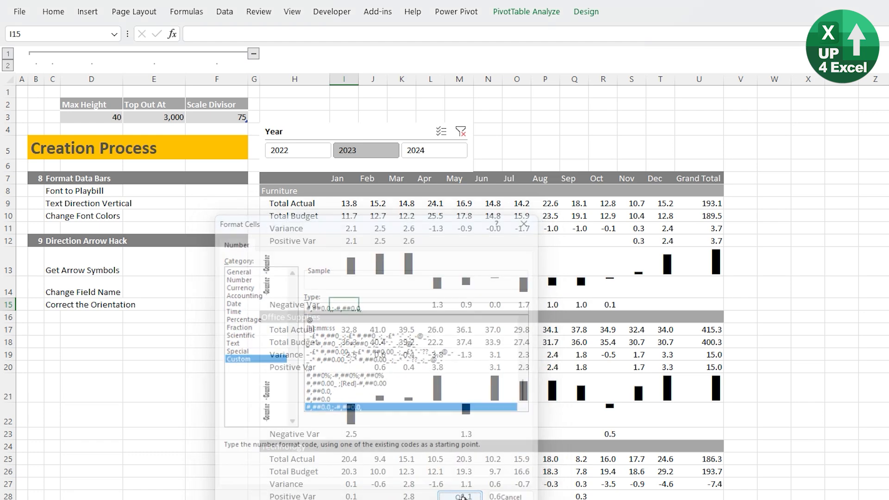
Remove the Variance measure from the pivot table's values and close the field list
click(316, 229)
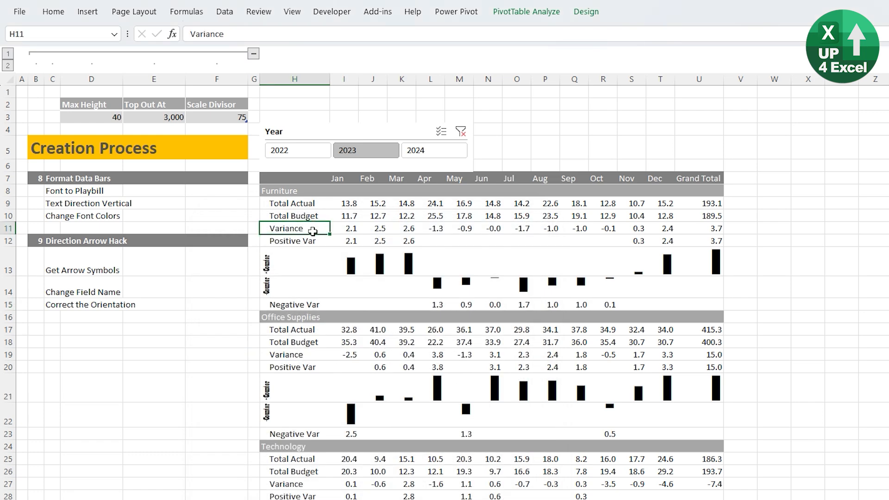
right_click(302, 230)
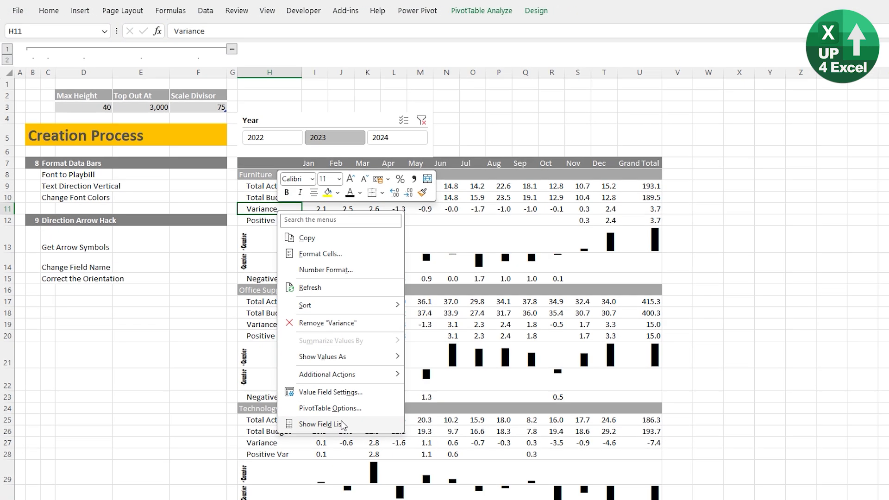
click(342, 424)
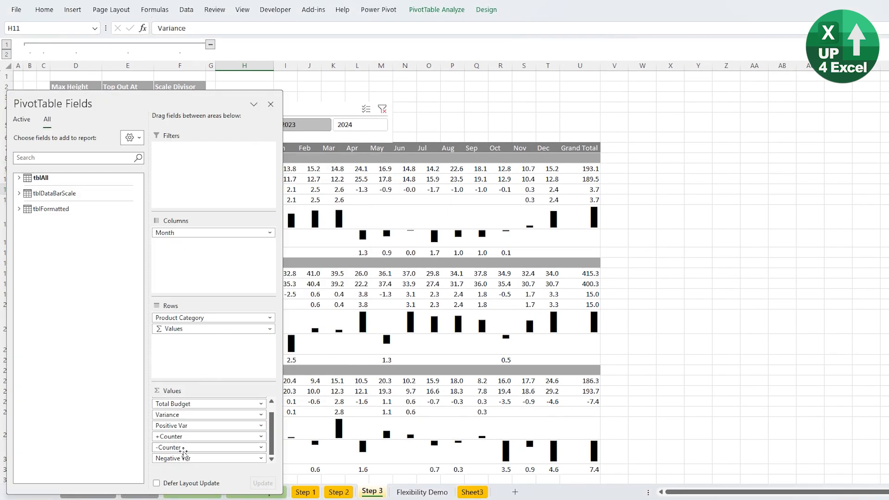
drag(186, 414, 61, 405)
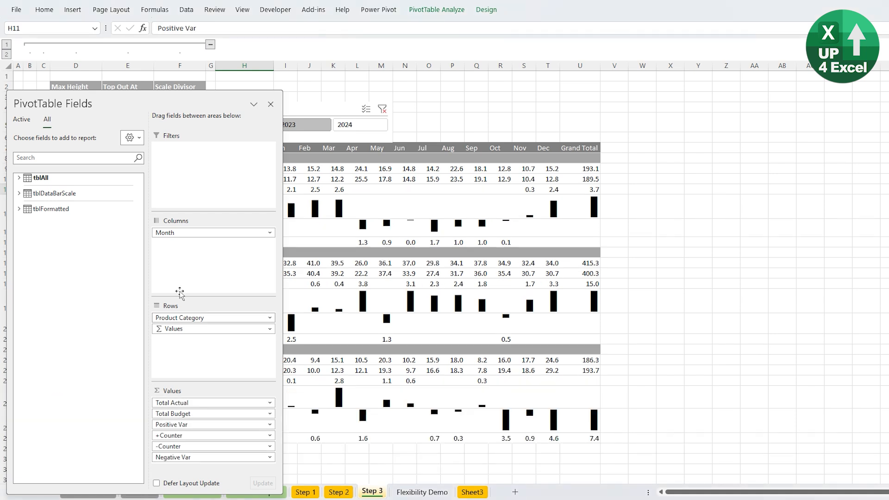
click(270, 103)
click(292, 206)
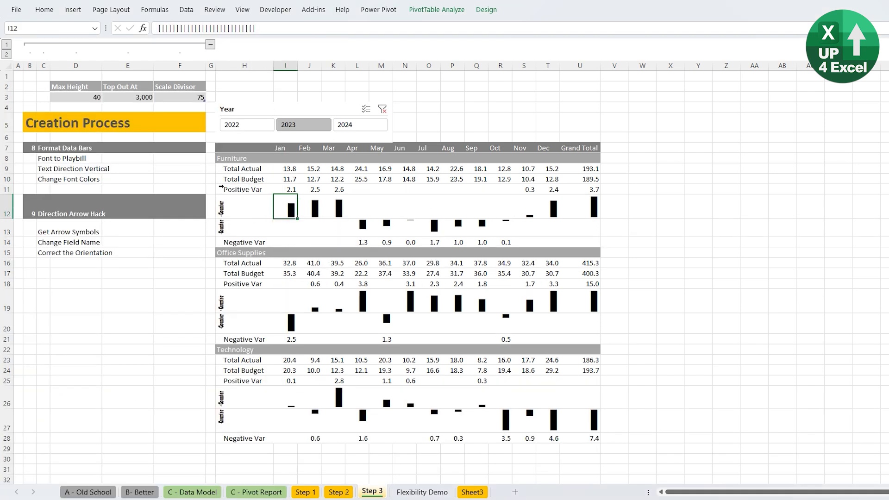
Color the text of all Positive Var rows and +Counter bar rows green
click(221, 188)
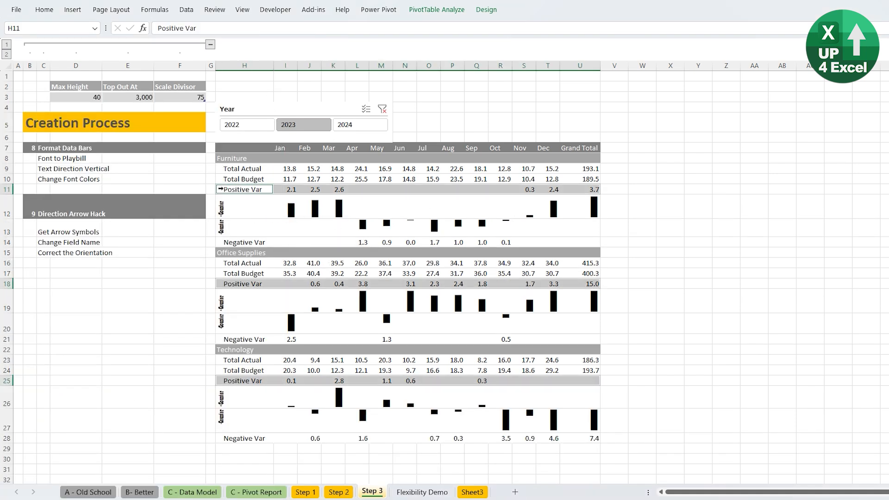
click(40, 15)
click(208, 45)
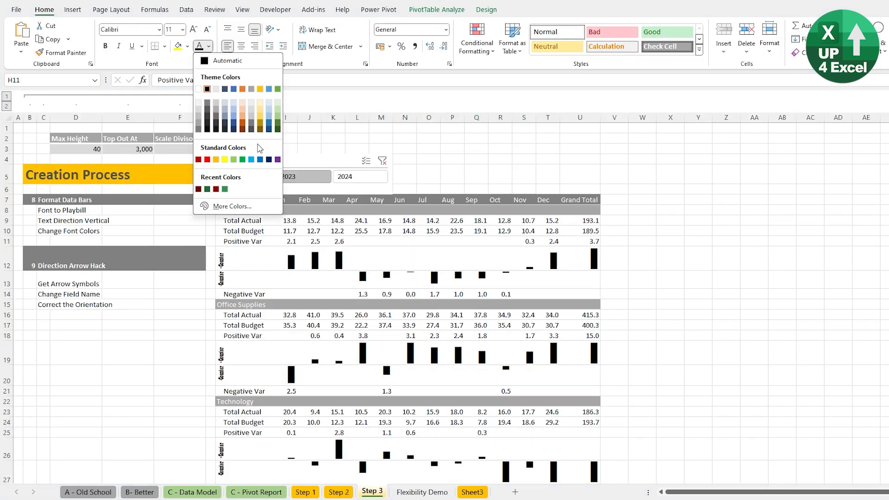
click(242, 159)
click(220, 259)
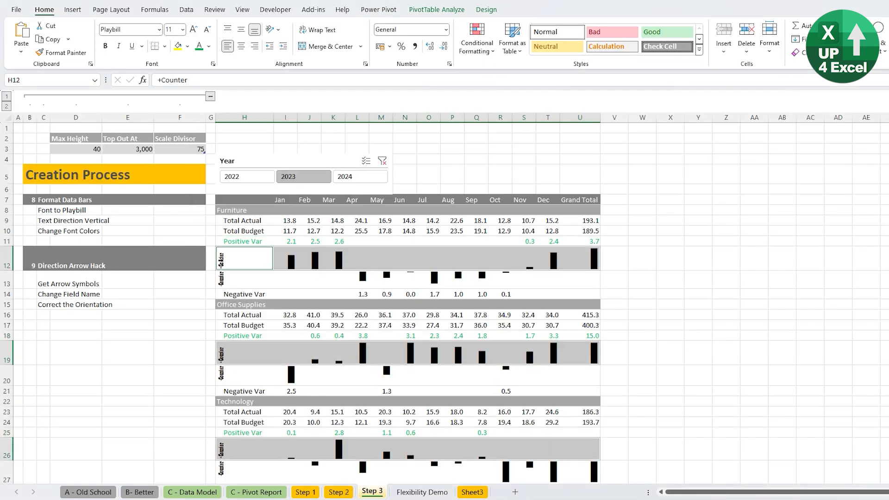
click(199, 46)
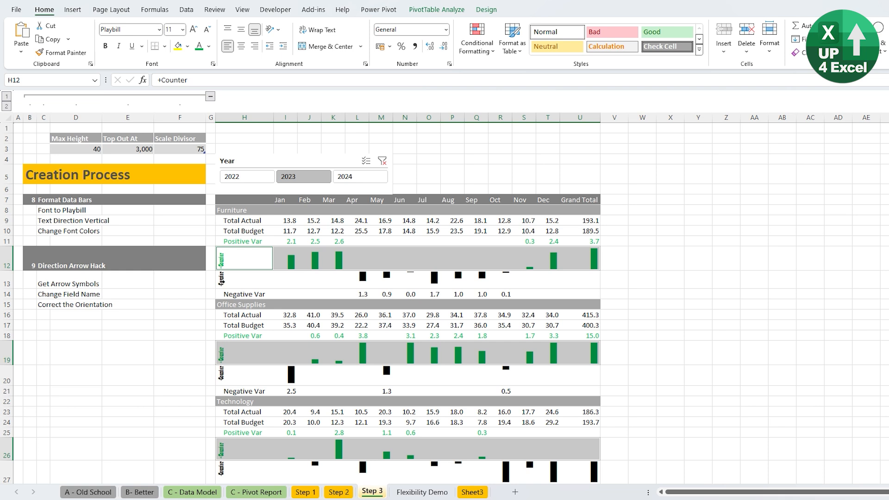
Color the text of all -Counter bar rows and Negative Var rows dark red
click(222, 280)
click(209, 46)
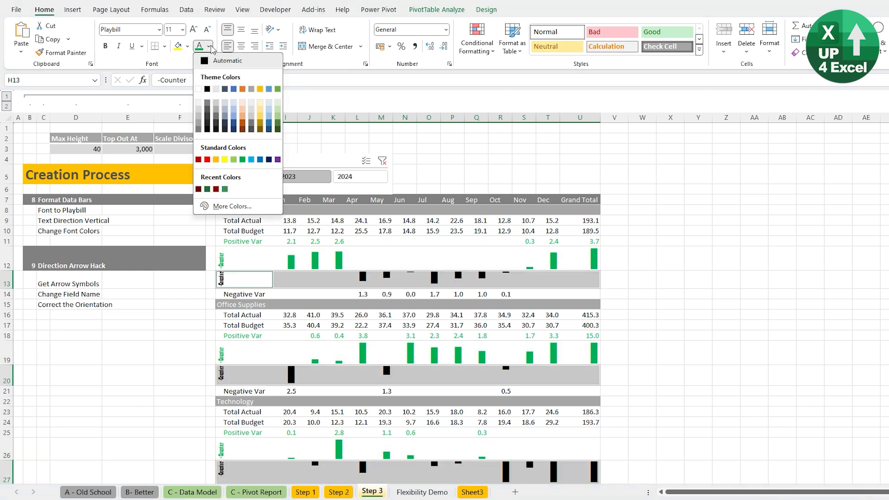
click(198, 189)
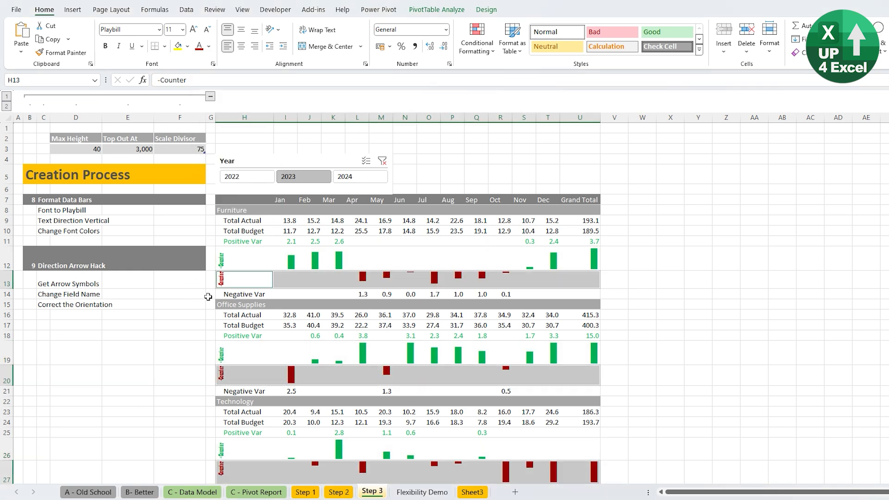
click(244, 294)
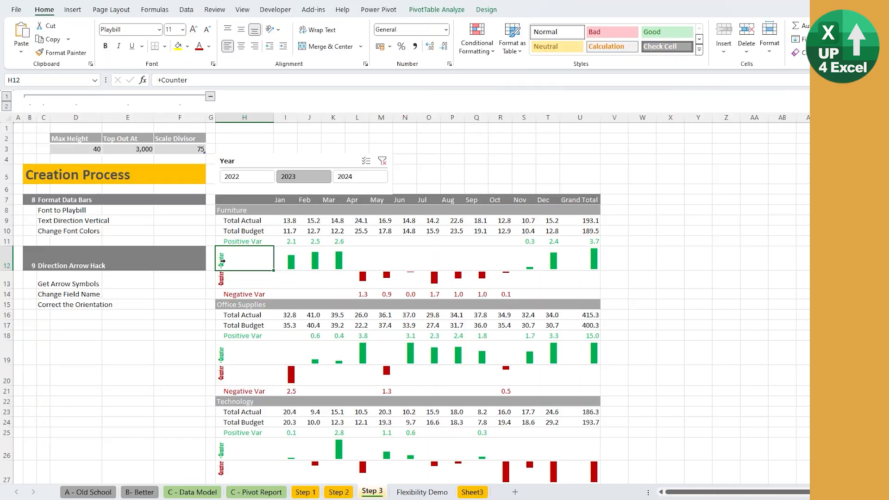
Insert the Upwards Arrow and Downwards Arrow symbols from the Arrows subset after the -Counter label text in H13
click(231, 285)
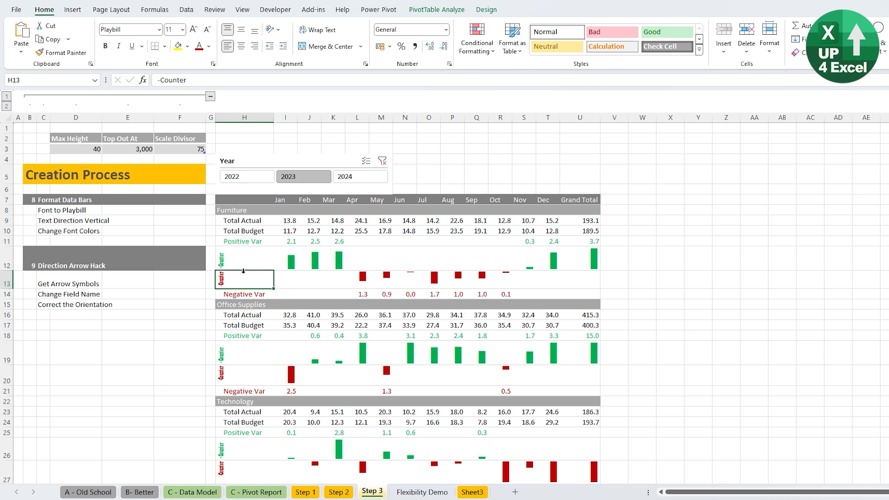
click(69, 11)
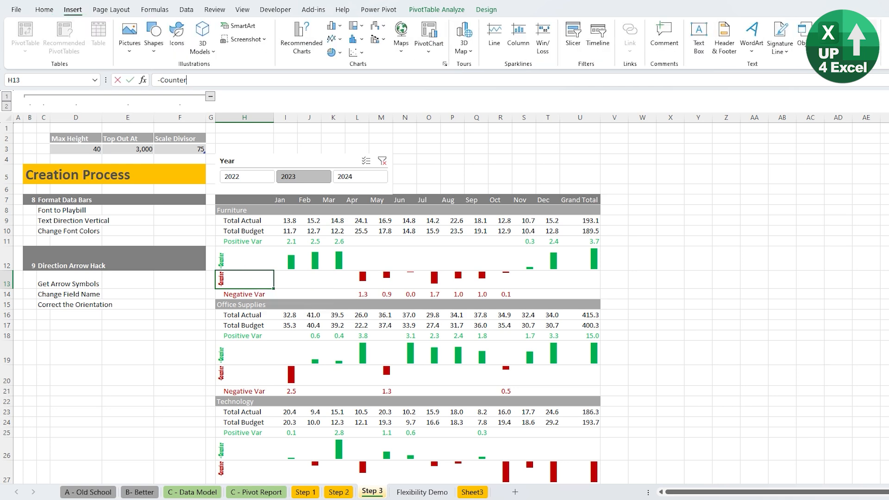
click(856, 37)
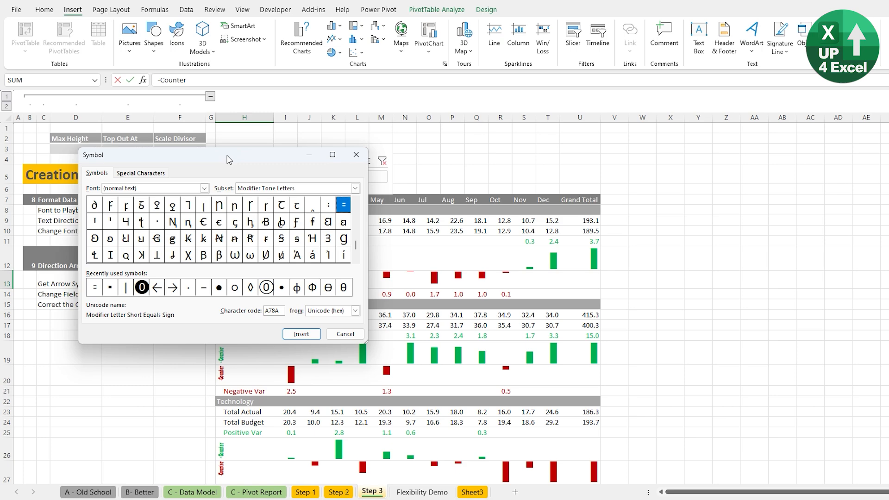
click(356, 188)
scroll(305, 216, down, 2)
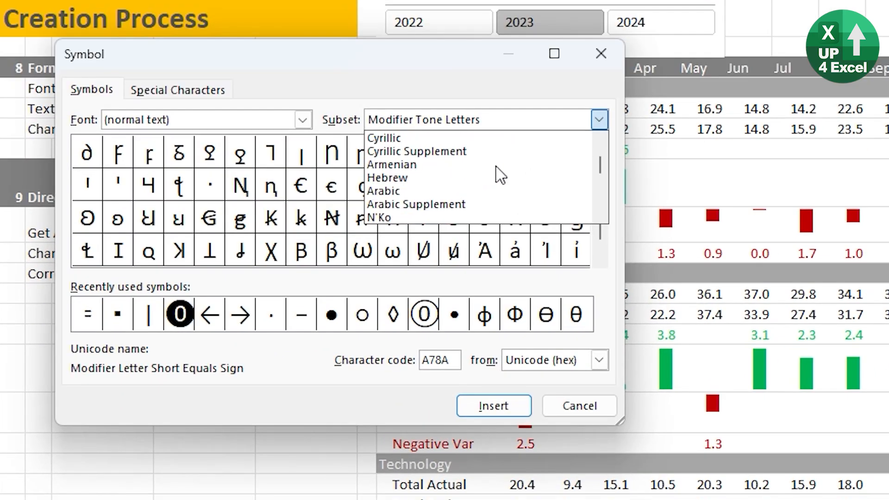
scroll(500, 175, down, 3)
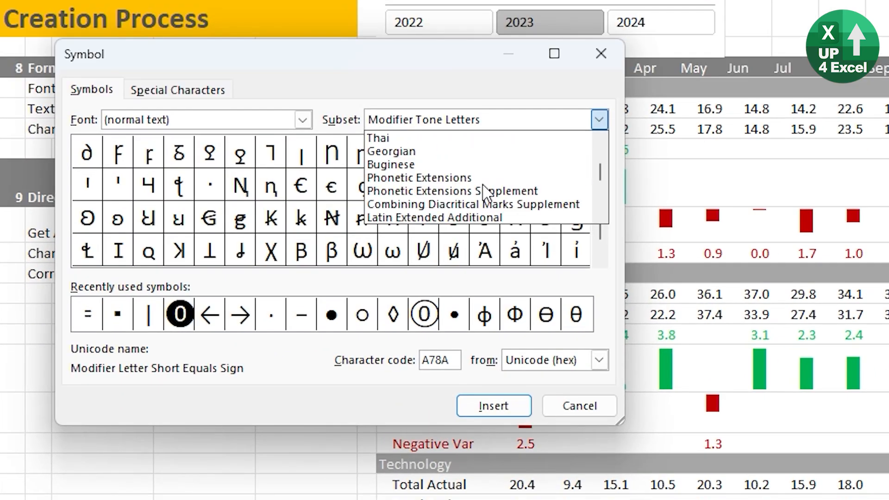
scroll(487, 190, down, 4)
click(482, 176)
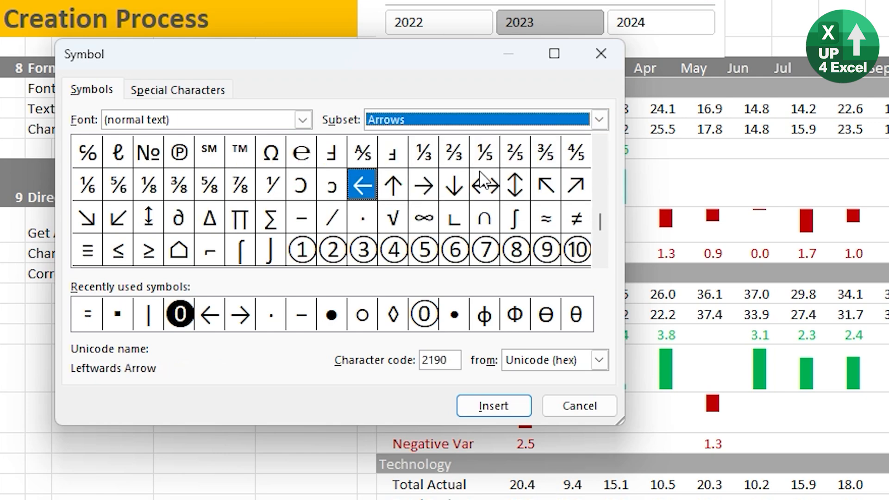
click(395, 190)
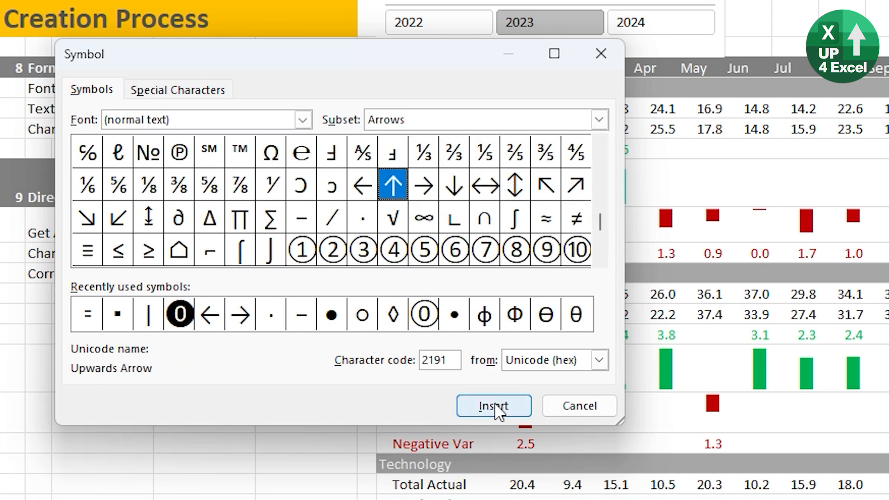
click(495, 407)
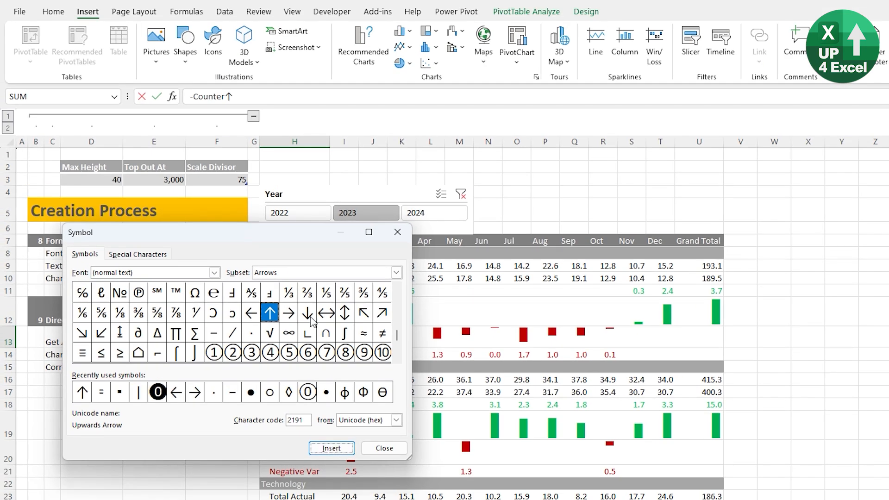
click(456, 195)
click(332, 448)
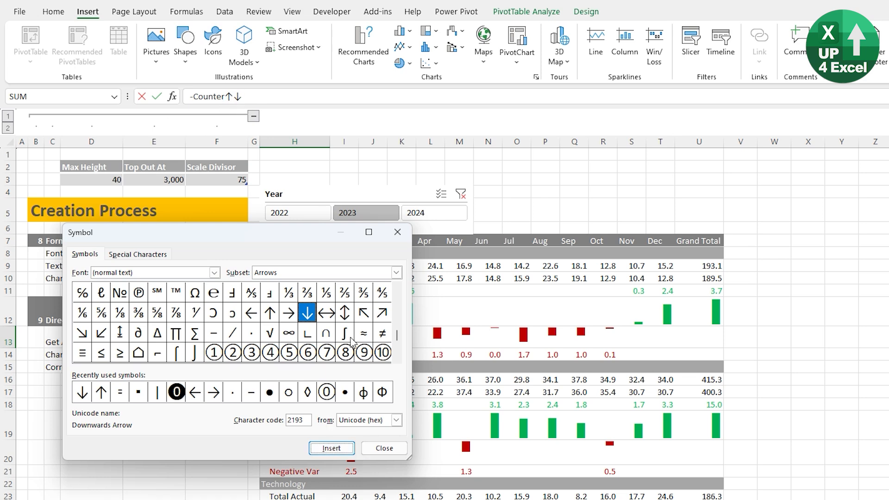
click(382, 448)
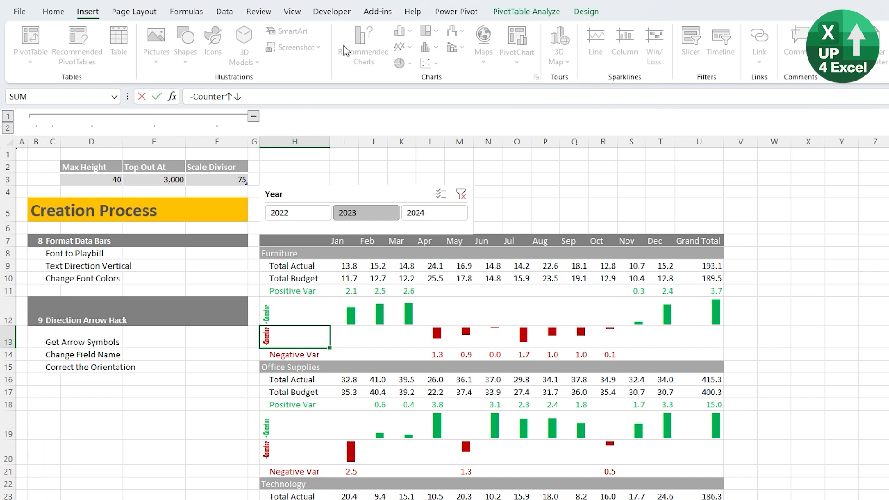
Cut both arrow symbols out of the H13 label to the clipboard, leaving the name as -Counter
key(shift+Left)
key(shift+Left)
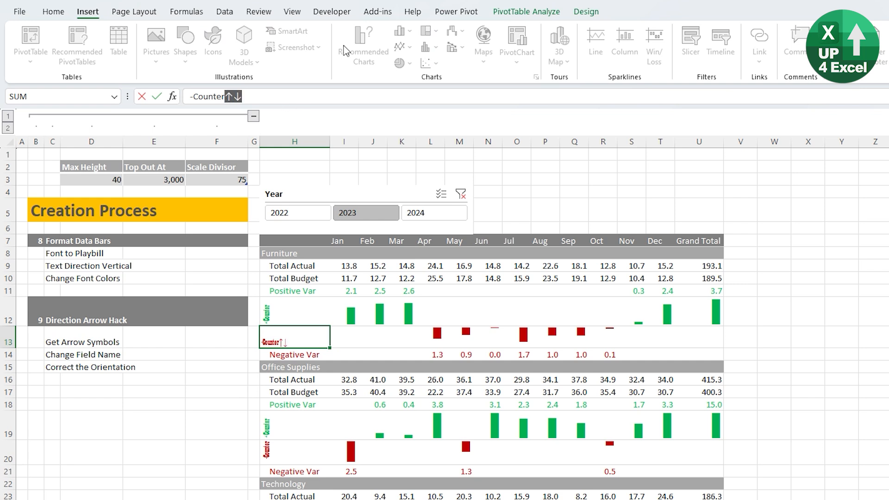
key(ctrl+x)
key(Return)
key(Up)
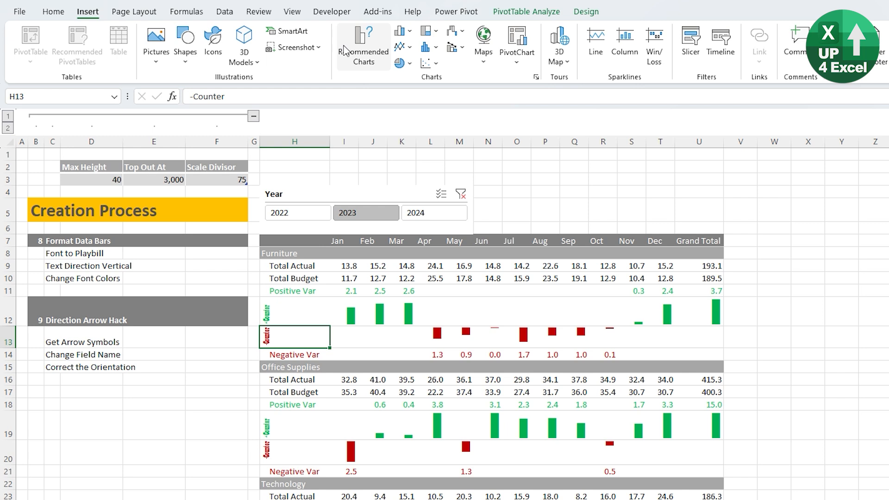
Rename the +Counter value field to ↑ using the copied arrow symbols
click(283, 313)
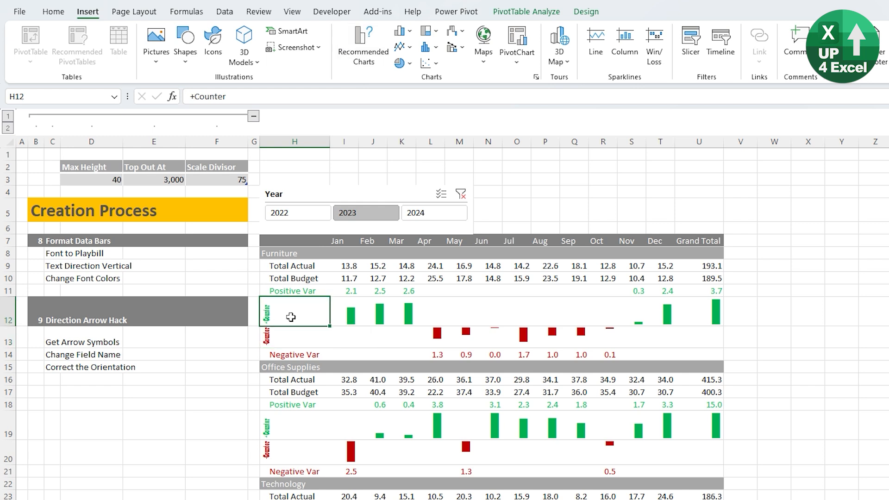
right_click(291, 318)
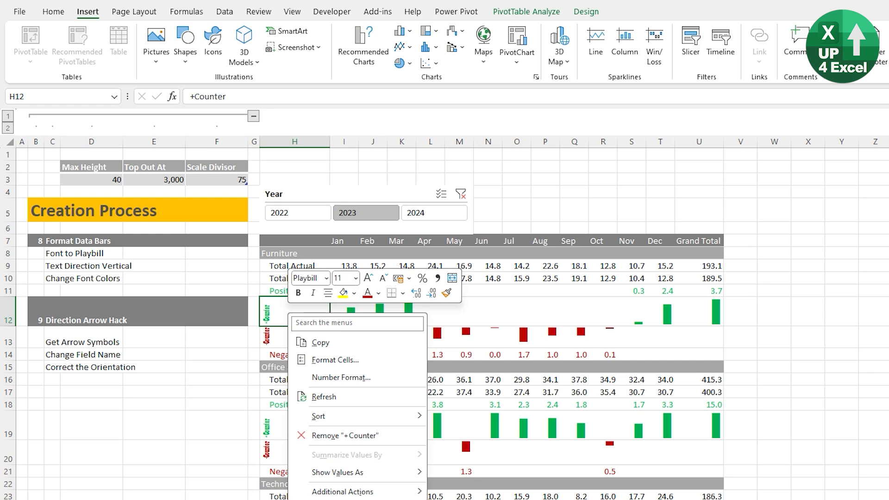
click(343, 499)
drag(359, 409, 192, 237)
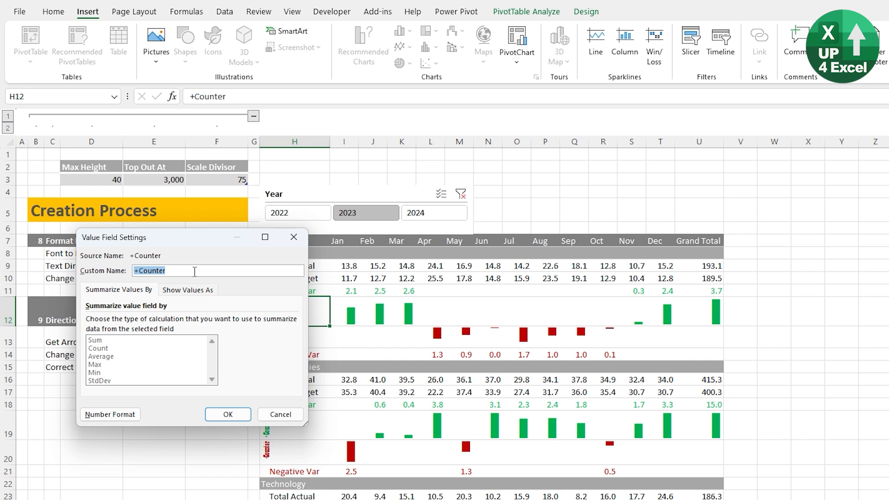
key(ctrl+v)
key(BackSpace)
click(230, 414)
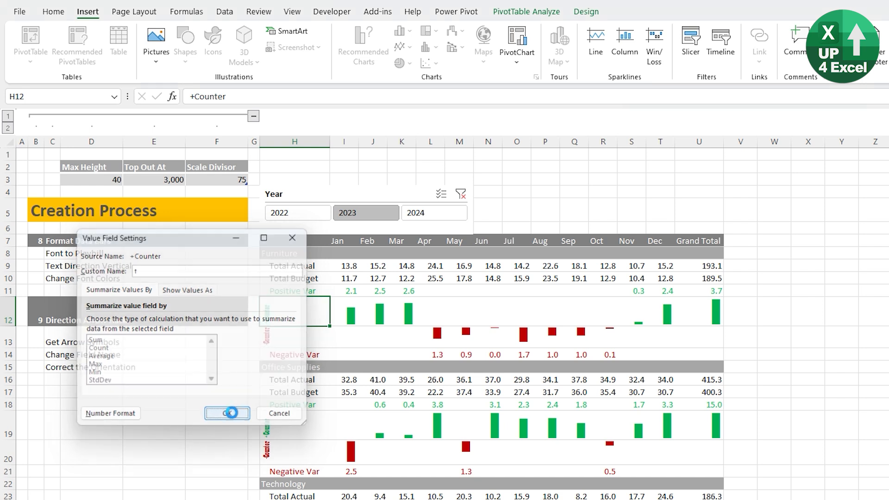
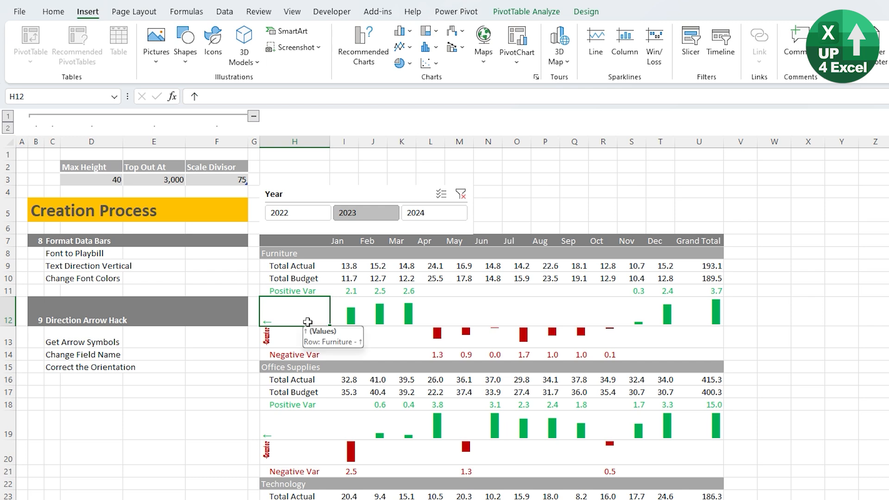
Rename the -Counter value field to ↓ using the copied arrow symbols
click(285, 339)
right_click(286, 339)
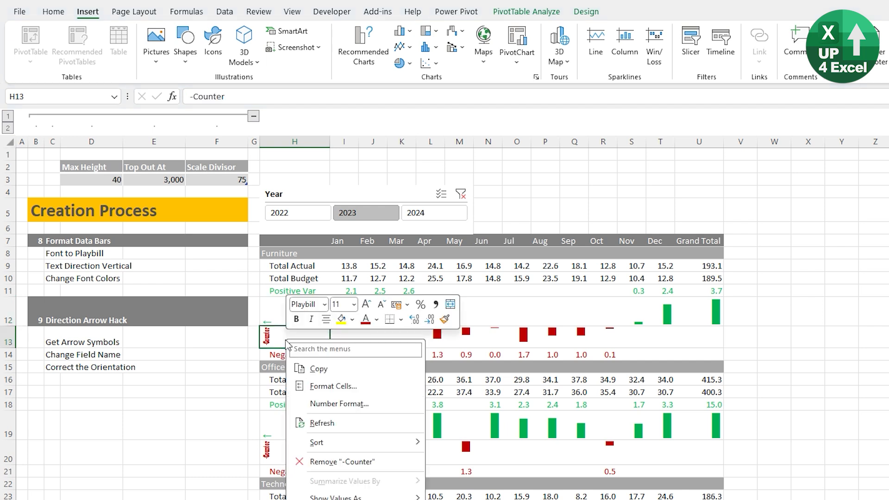
click(341, 499)
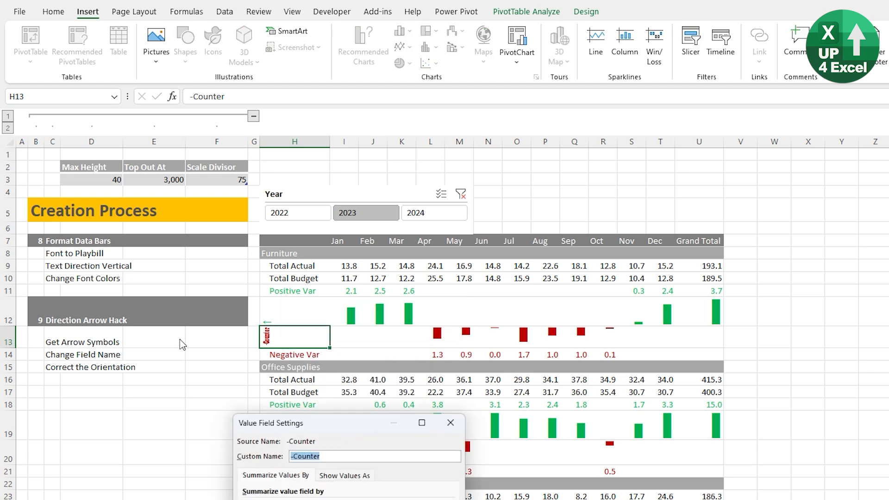
text(↑↓)
drag(328, 422, 143, 186)
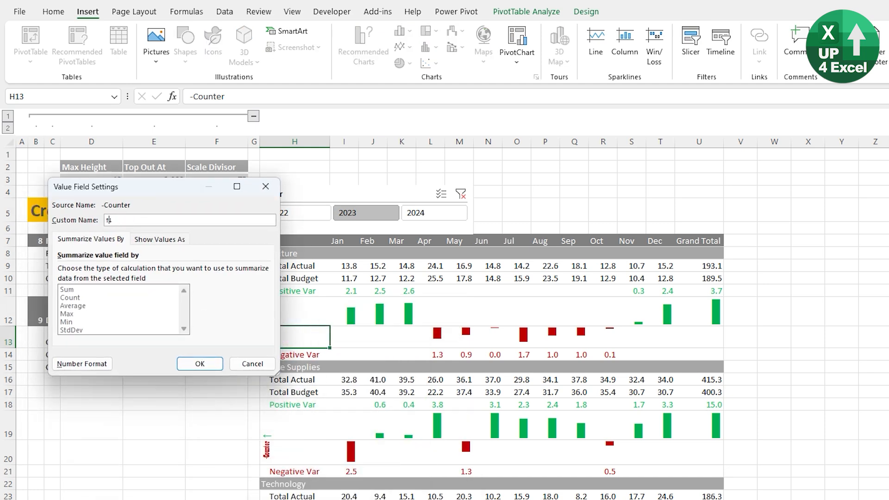
click(199, 364)
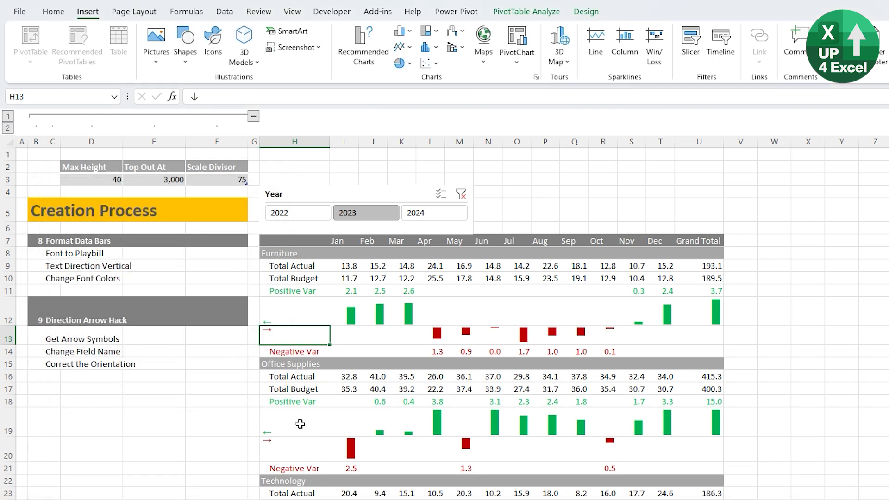
Set the text orientation of all measure labels in column H to 0 degrees and increase their indent by one level
click(287, 261)
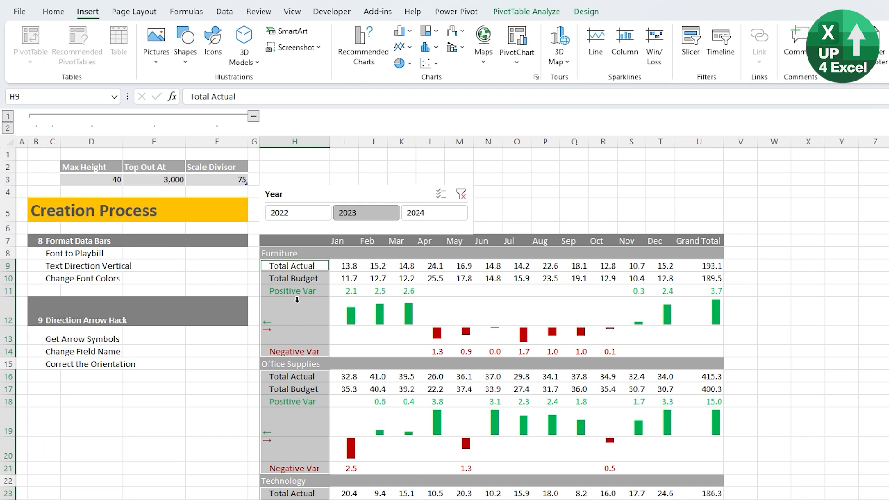
click(60, 13)
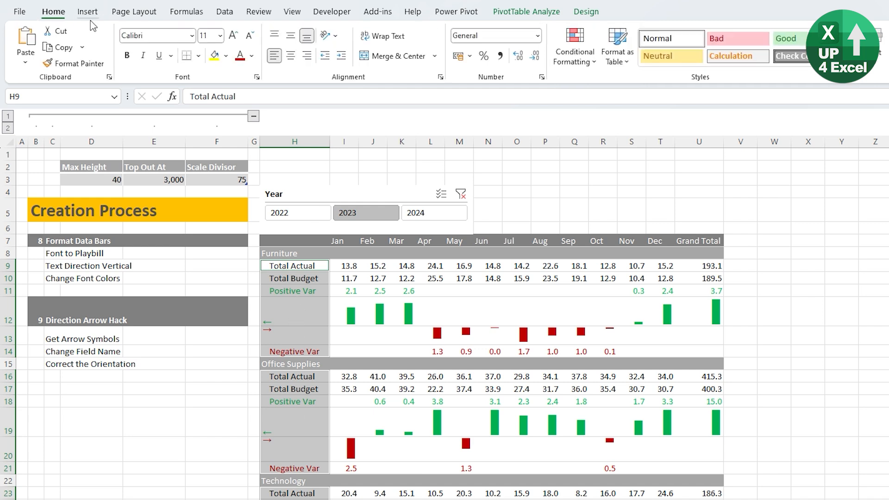
click(334, 36)
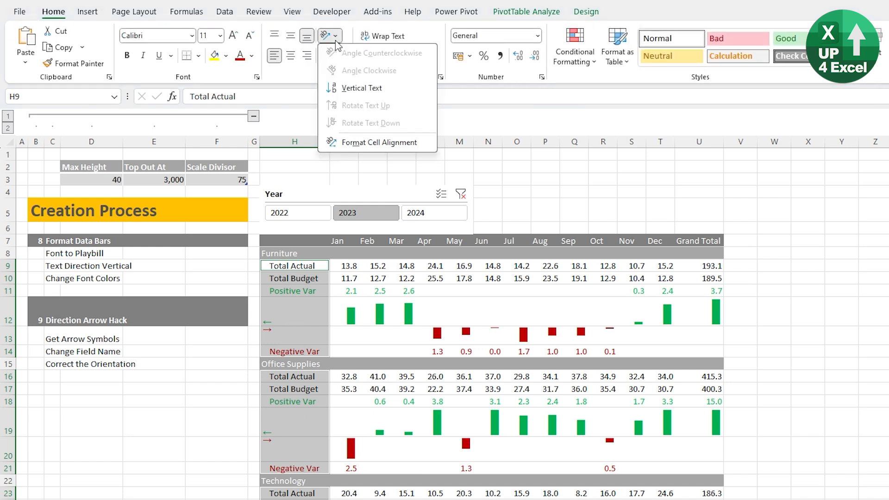
click(348, 145)
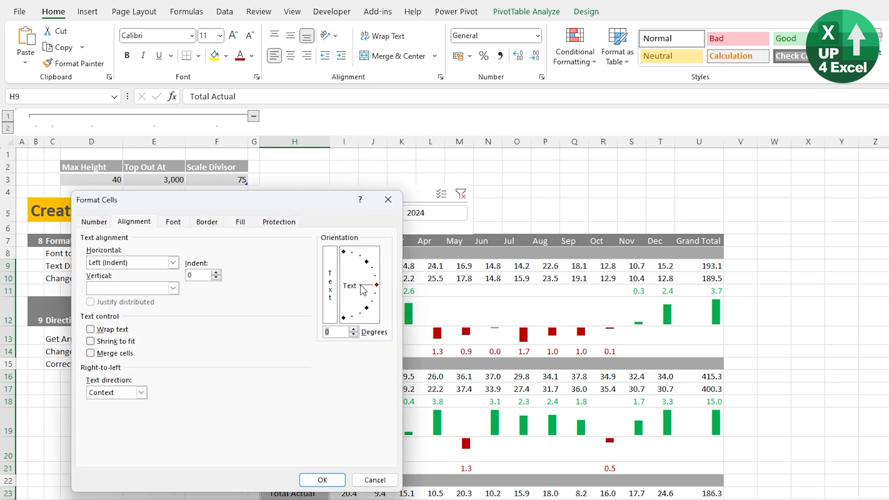
click(323, 481)
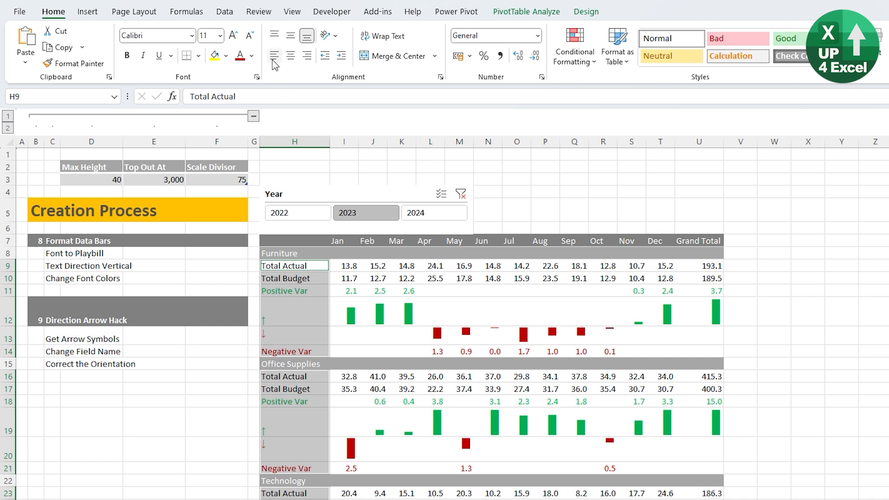
click(341, 55)
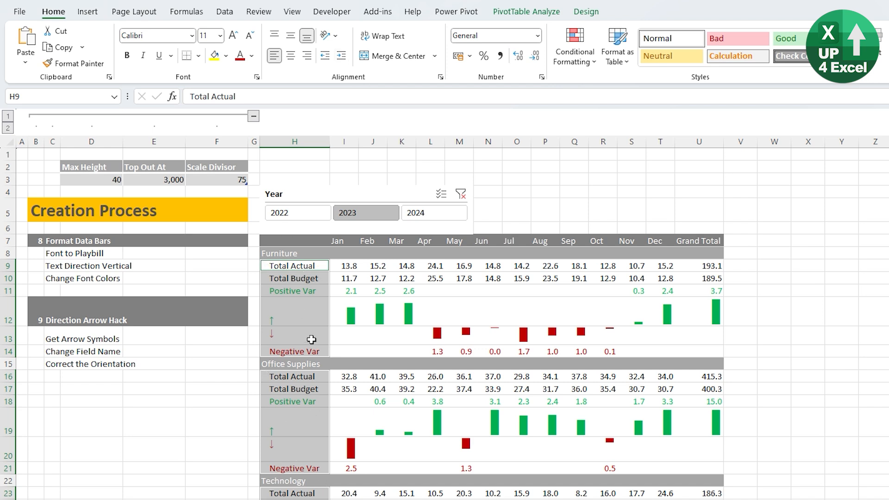
click(294, 317)
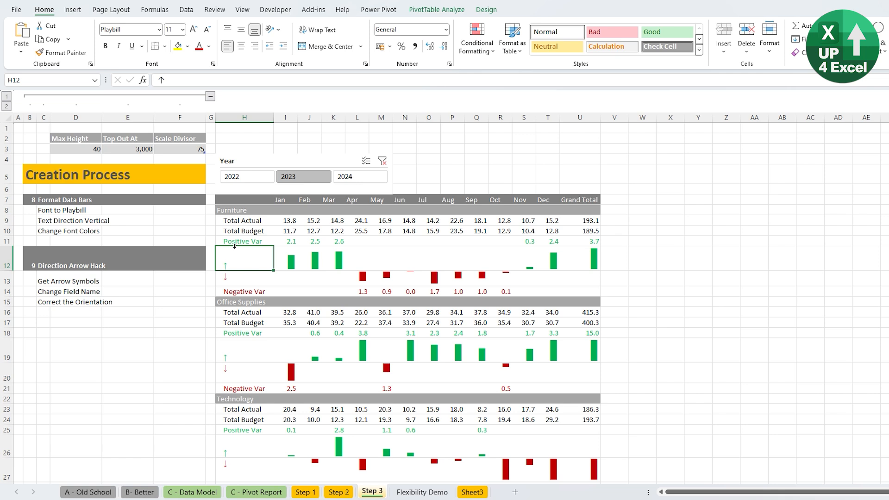
Format the up-arrow labels in H12, H19 and H26 in Calibri size 20 and increase their indent
click(234, 247)
click(232, 251)
ctrl+click(239, 348)
ctrl+click(247, 450)
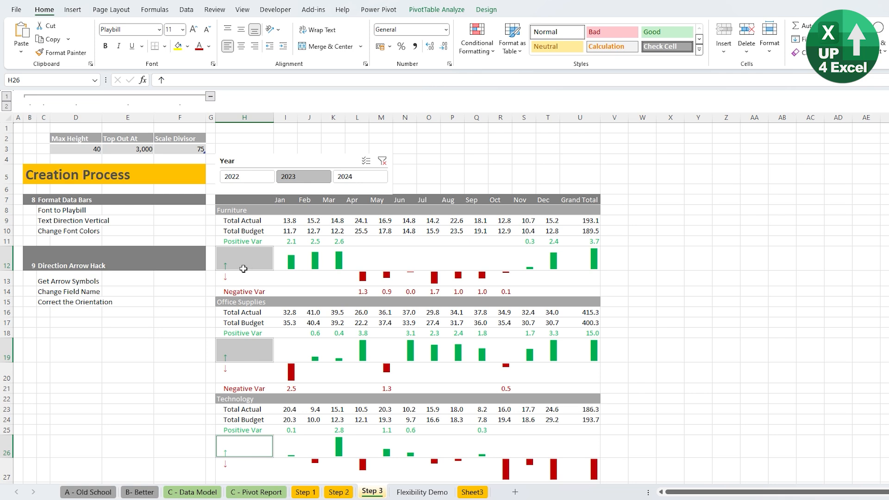
click(176, 29)
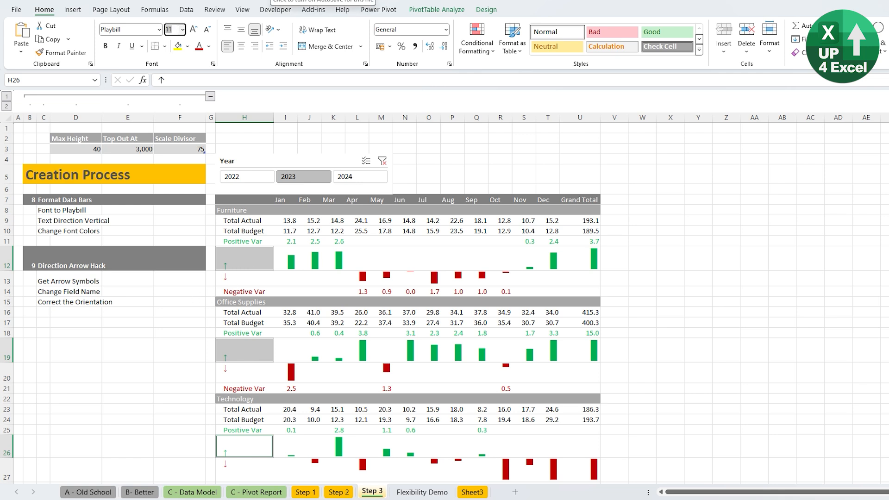
click(159, 30)
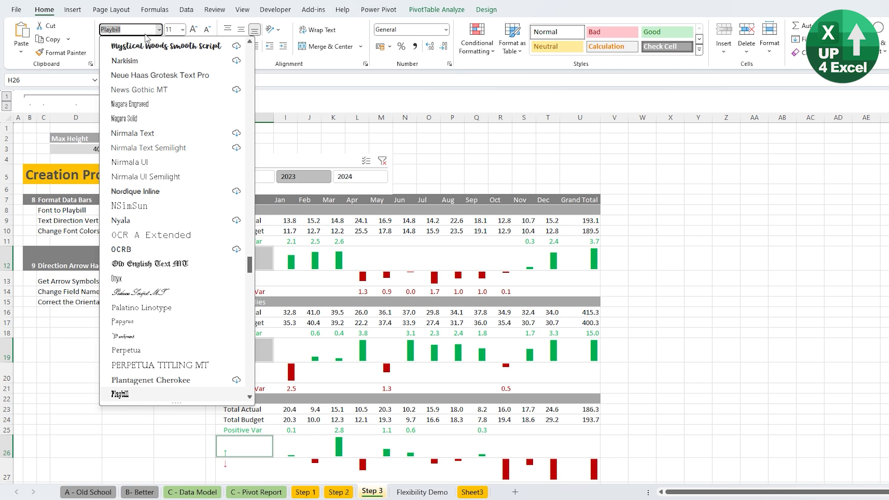
key(Home)
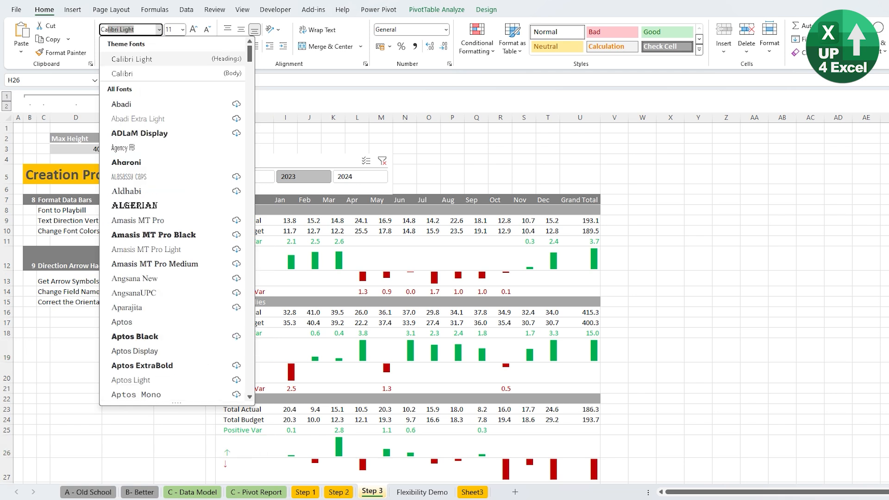
key(Down)
key(Tab)
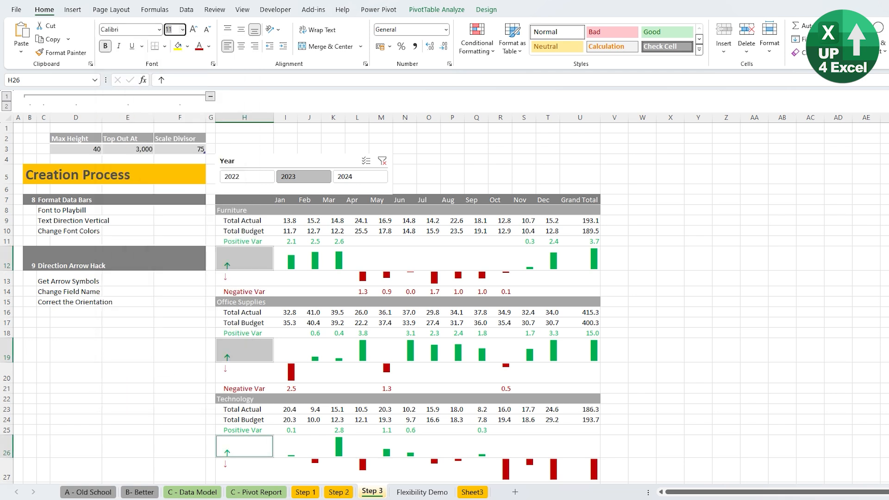
text(20)
key(Return)
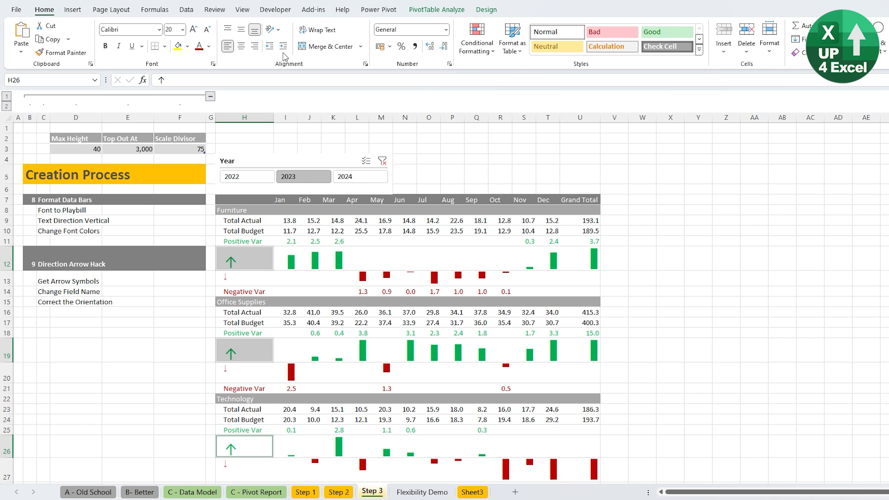
click(283, 49)
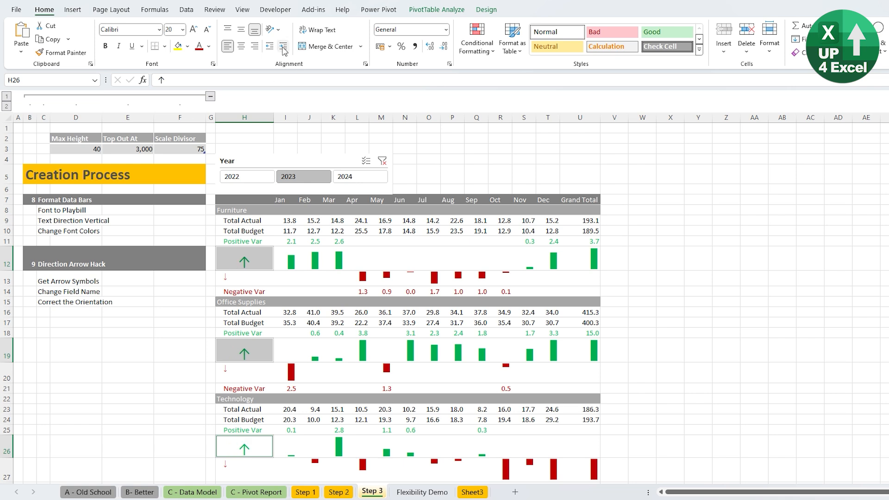
click(270, 47)
Format the down-arrow labels in H13, H20 and H27 in Calibri size 20 and increase their indent by two levels
click(241, 278)
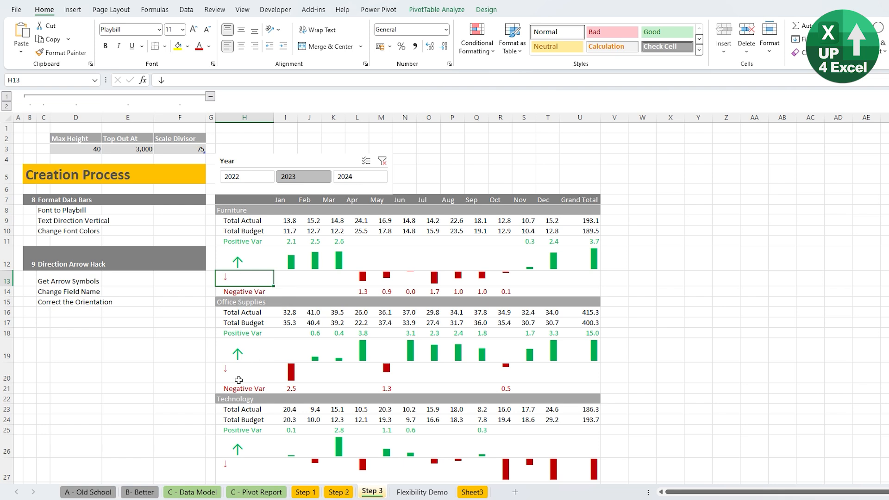
ctrl+click(241, 376)
ctrl+click(240, 474)
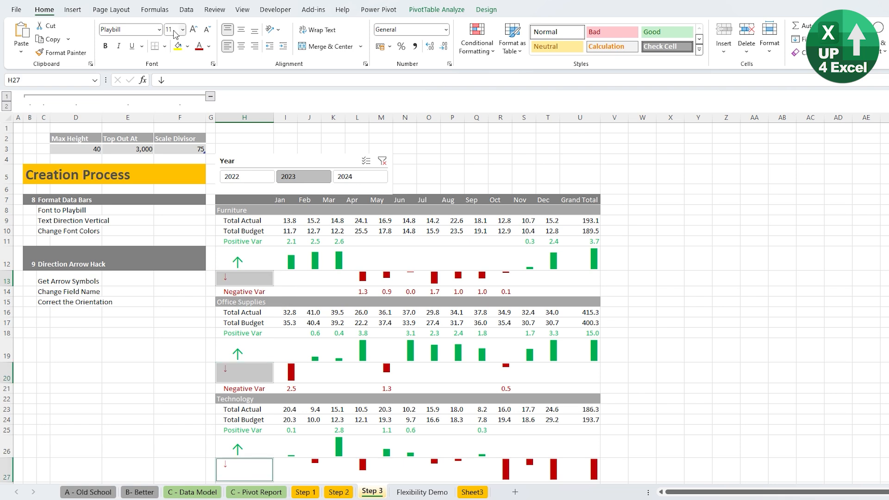
click(173, 29)
text(20)
key(Return)
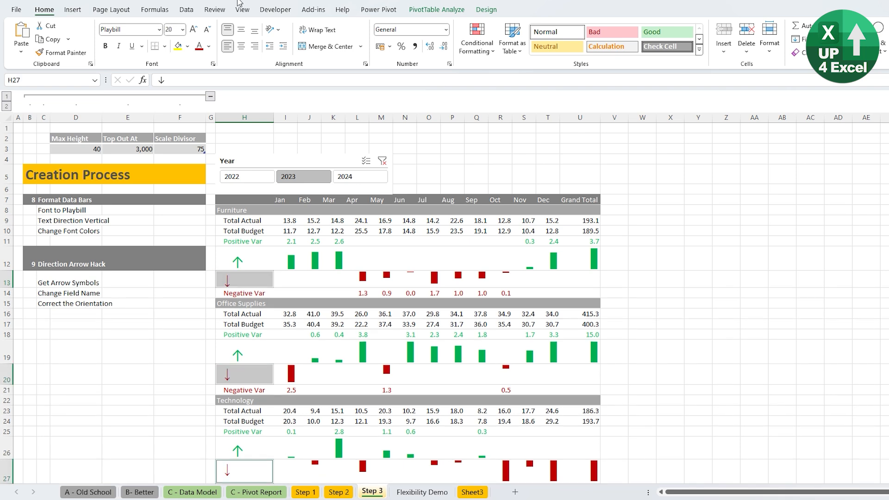
click(284, 46)
click(284, 47)
click(159, 30)
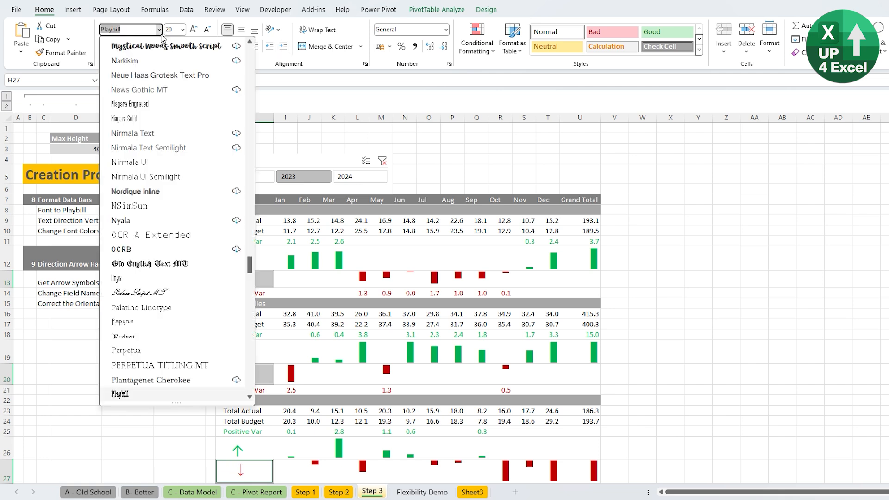
key(Escape)
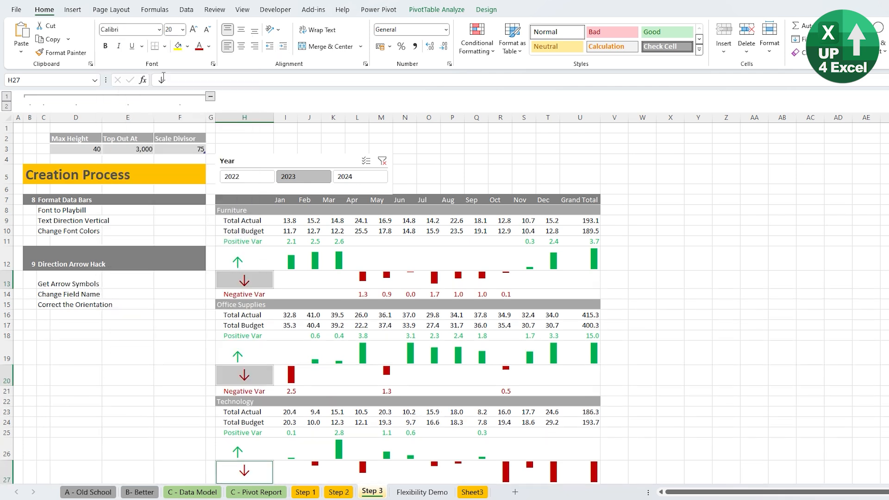
Refresh the pivot table and filter the report to 2024 with the Year slicer
scroll(305, 176, down, 4)
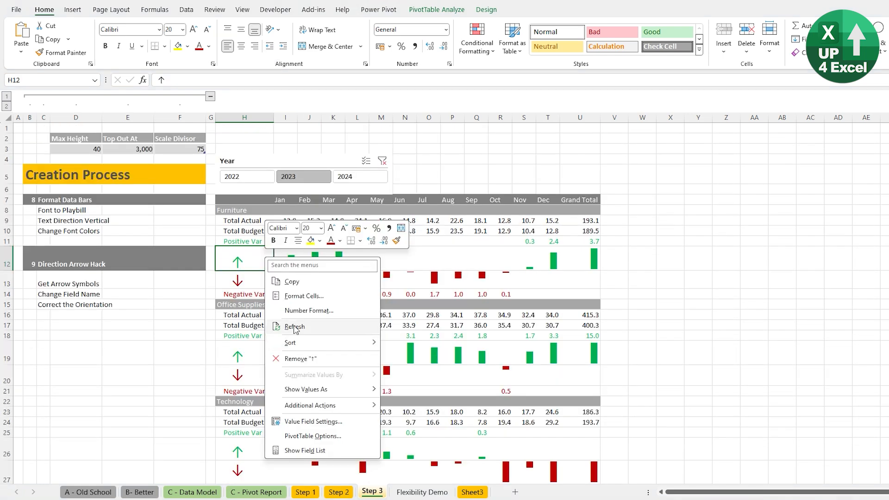
click(295, 326)
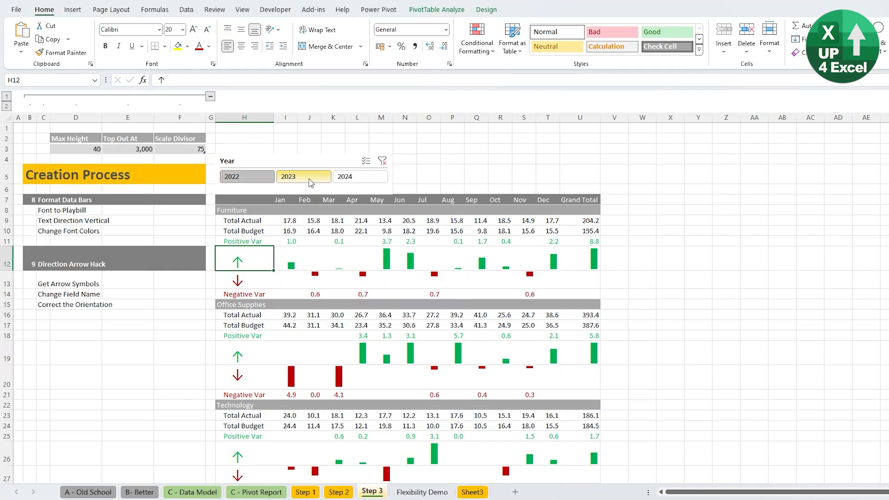
click(360, 176)
Add Product Sub-Category from tblAll to the pivot rows beneath Product Category
right_click(245, 230)
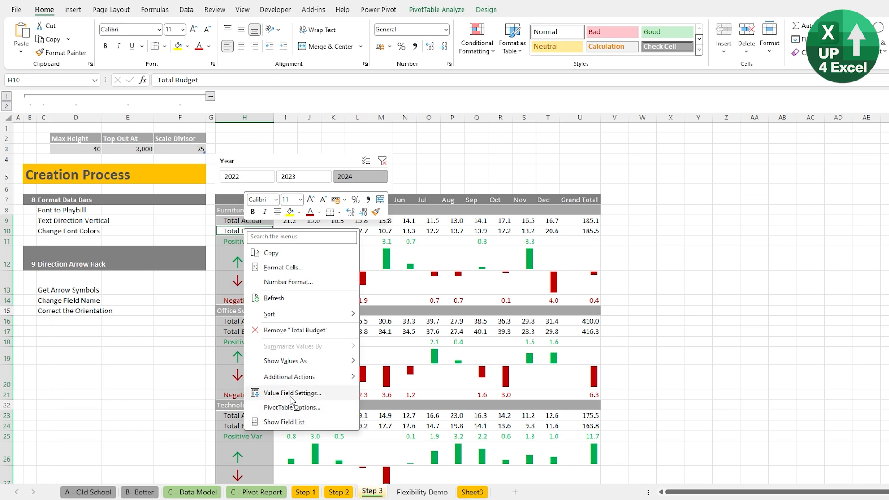
key(Escape)
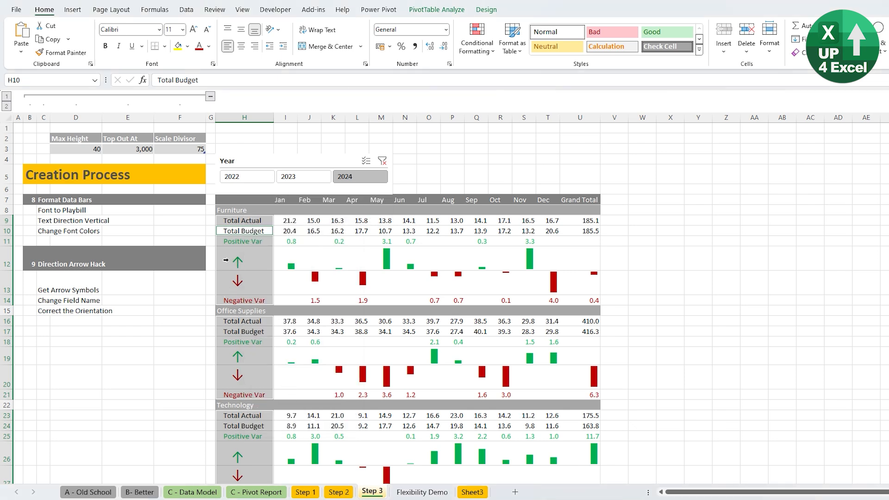
click(226, 259)
right_click(230, 258)
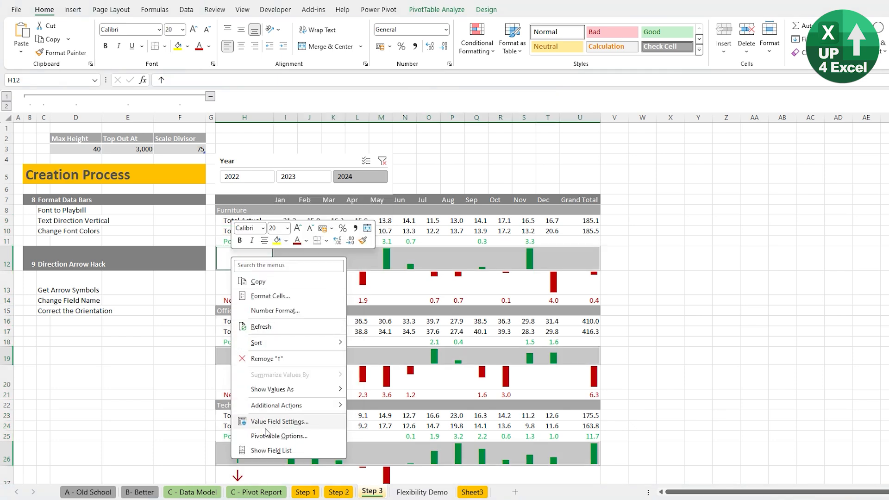
click(267, 450)
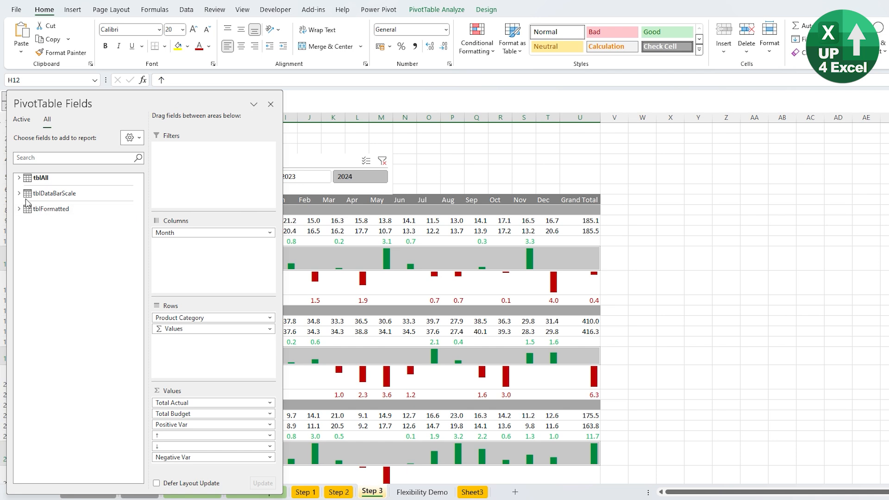
click(19, 178)
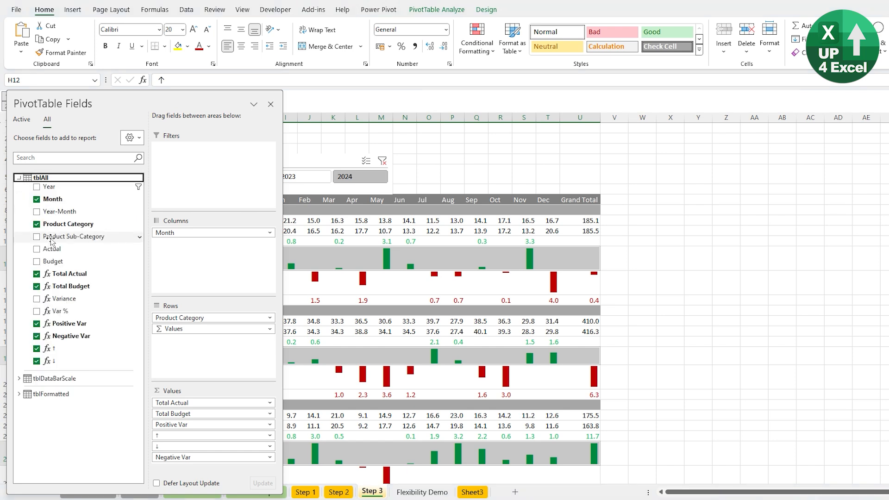
drag(52, 239, 225, 333)
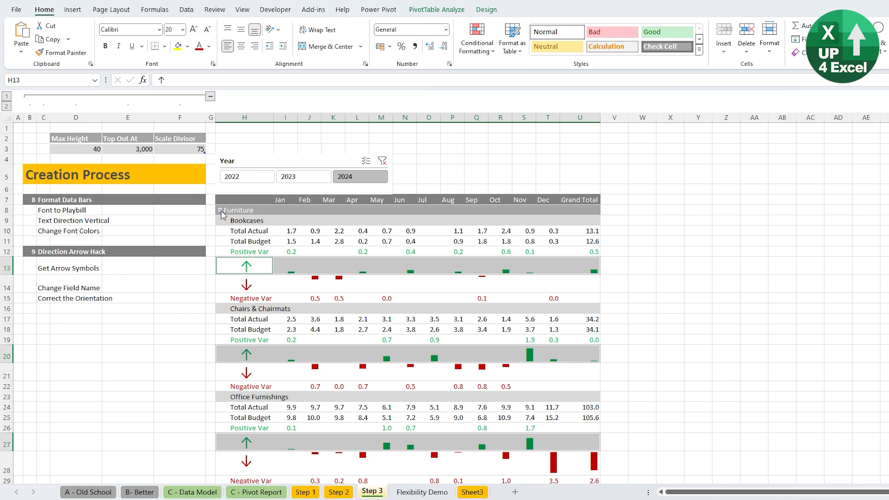
Collapse Furniture, Office Supplies and Technology so only the category-level rows are listed
click(220, 211)
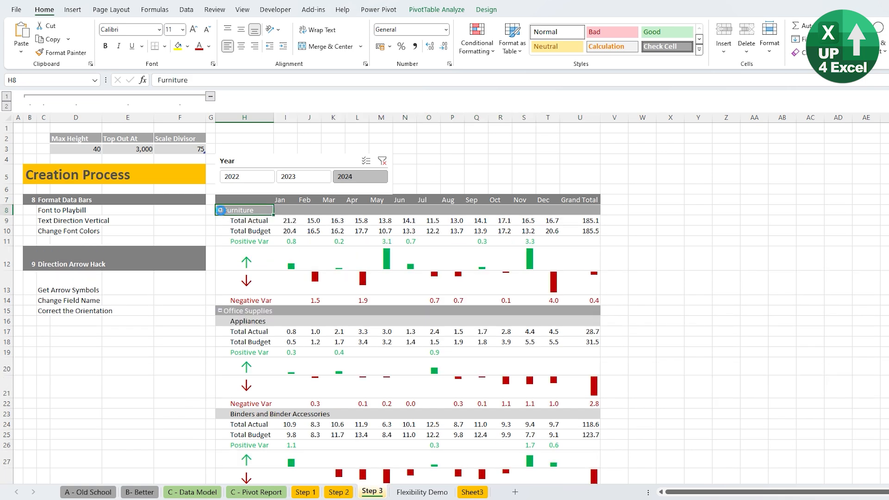
click(220, 210)
click(301, 272)
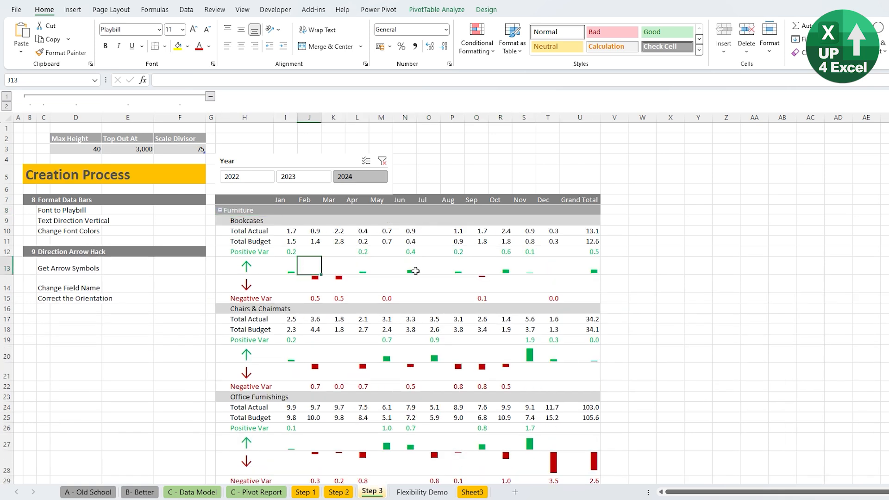
click(220, 211)
scroll(452, 353, down, 1)
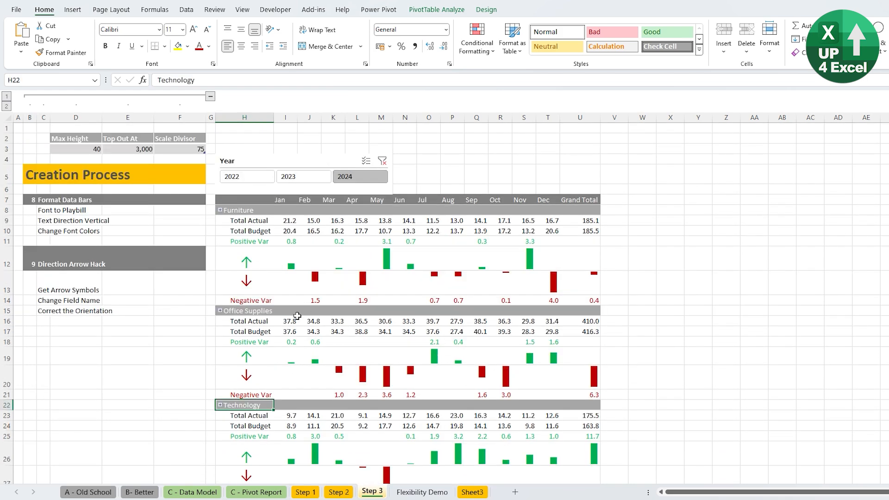
Expand Office Supplies and review the arrows and variance bars of its sub-categories
click(220, 311)
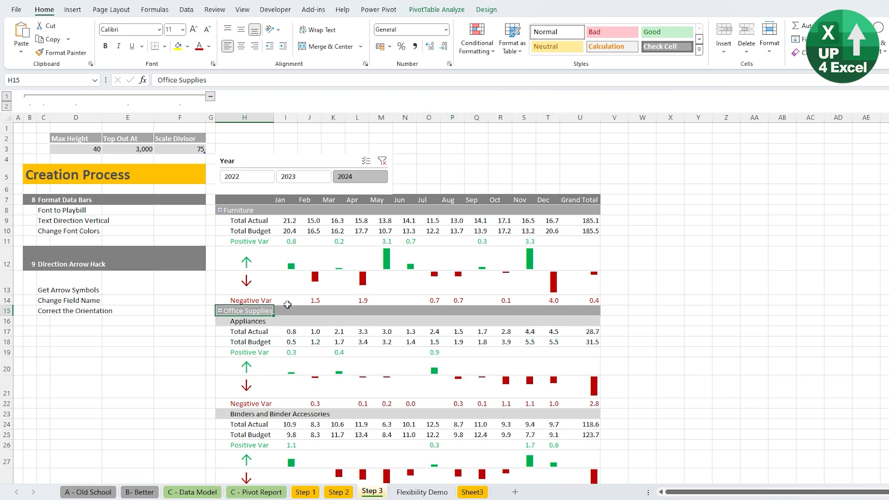
scroll(311, 301, down, 7)
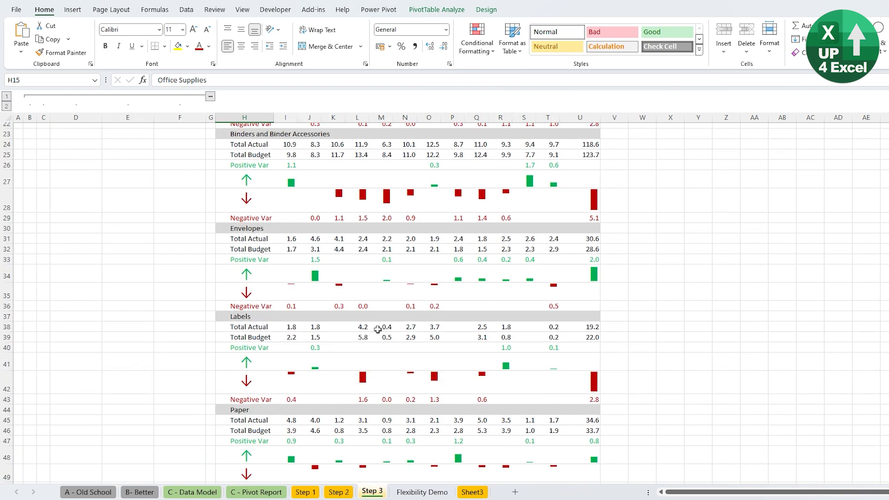
scroll(378, 330, up, 1)
click(244, 175)
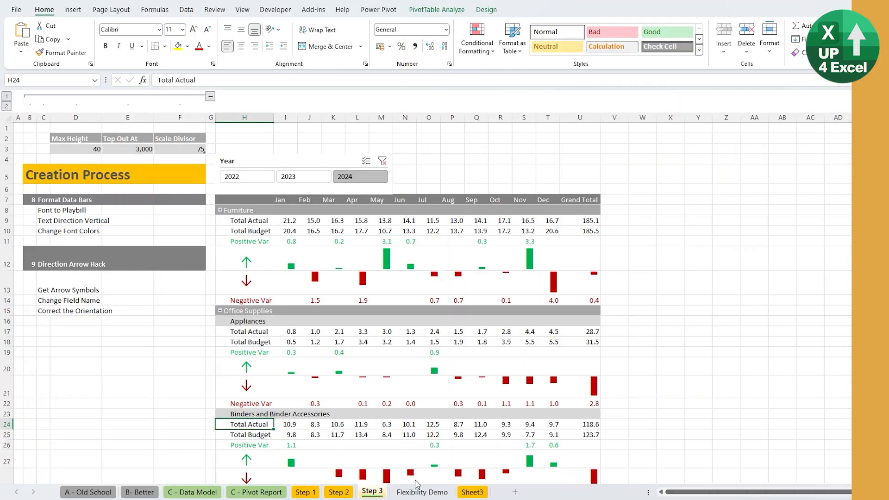
Duplicate the Step 3 sheet and remove Product Category and Month from the pivot table on the copy
drag(417, 484, 417, 481)
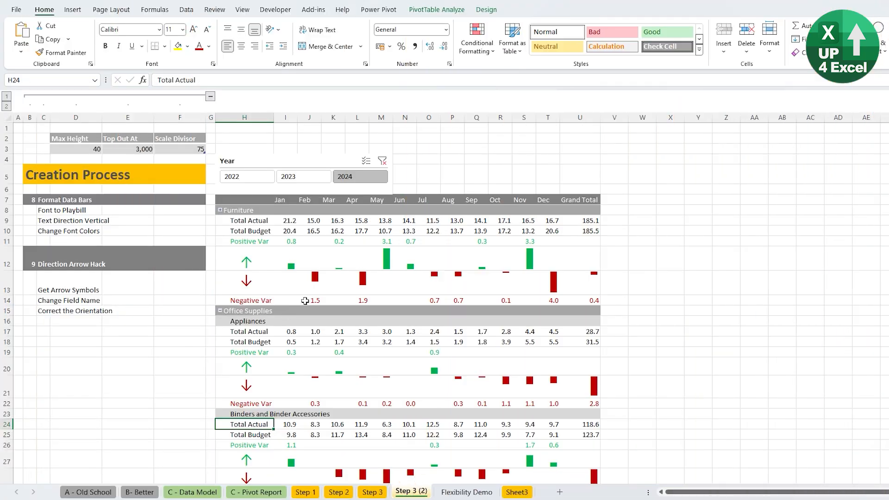
right_click(292, 232)
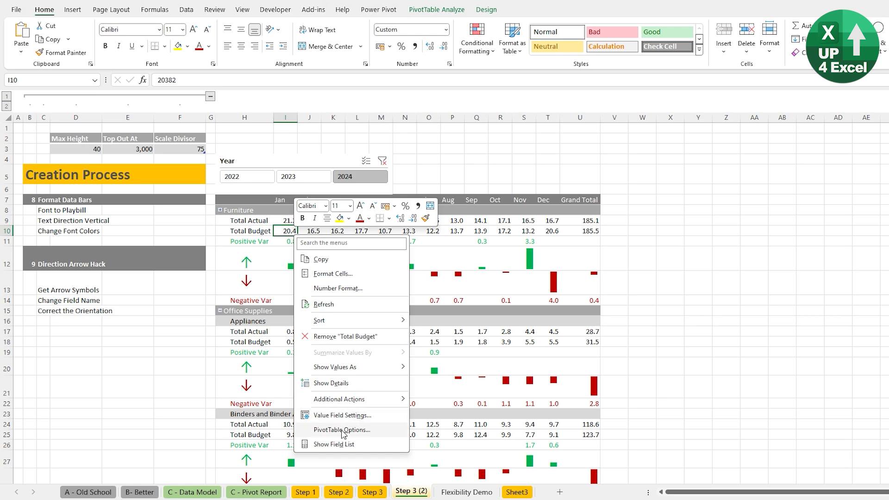
click(334, 445)
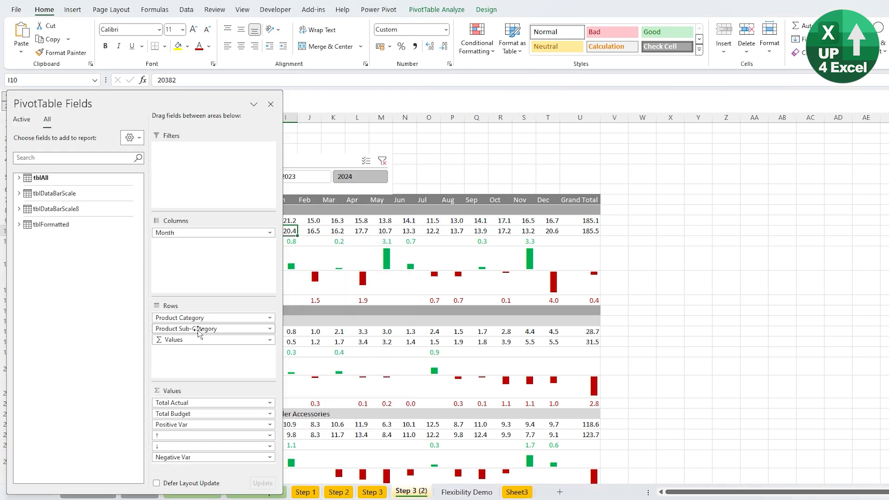
drag(199, 317, 110, 308)
drag(192, 232, 75, 285)
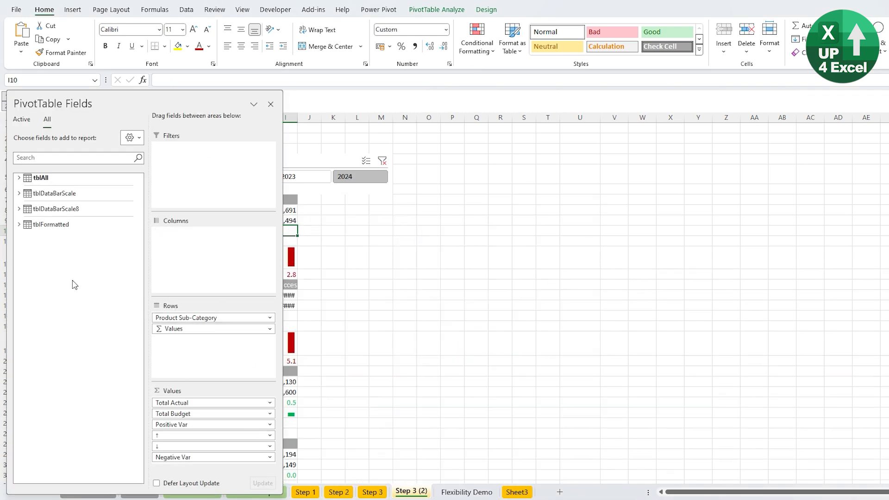
Move Product Sub-Category to the pivot columns and add Year to the rows with all years selected
drag(191, 318, 193, 253)
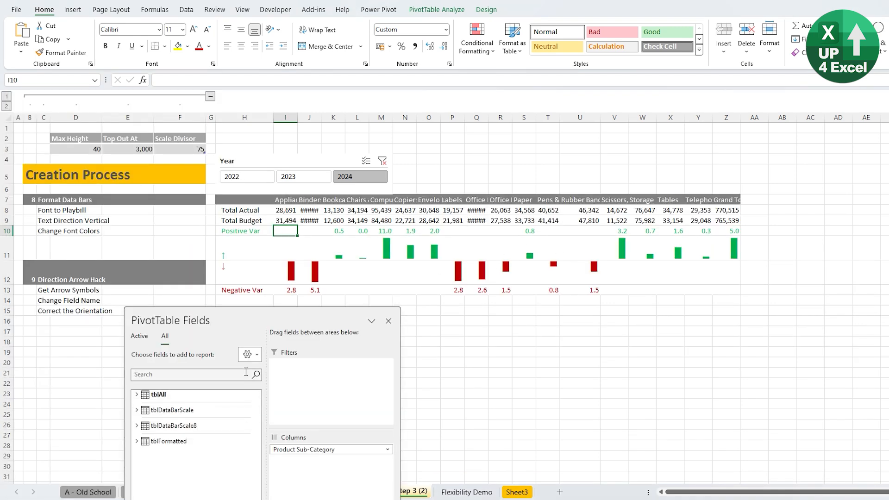
click(137, 395)
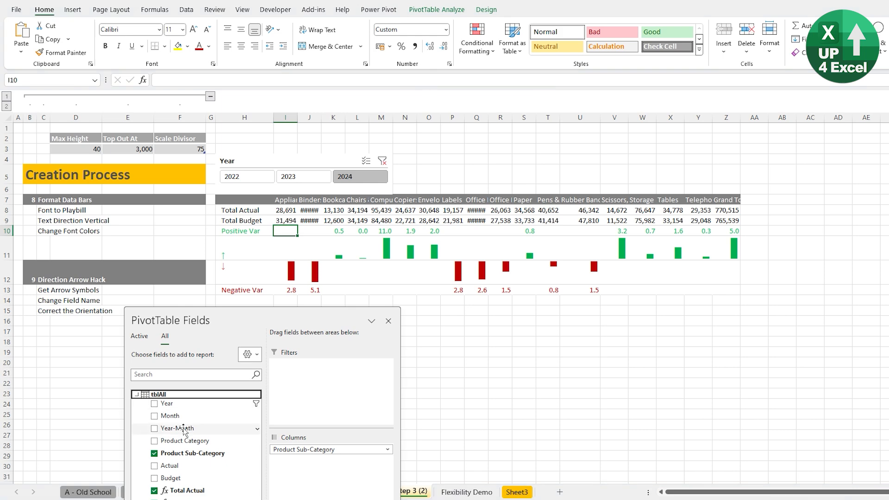
click(168, 409)
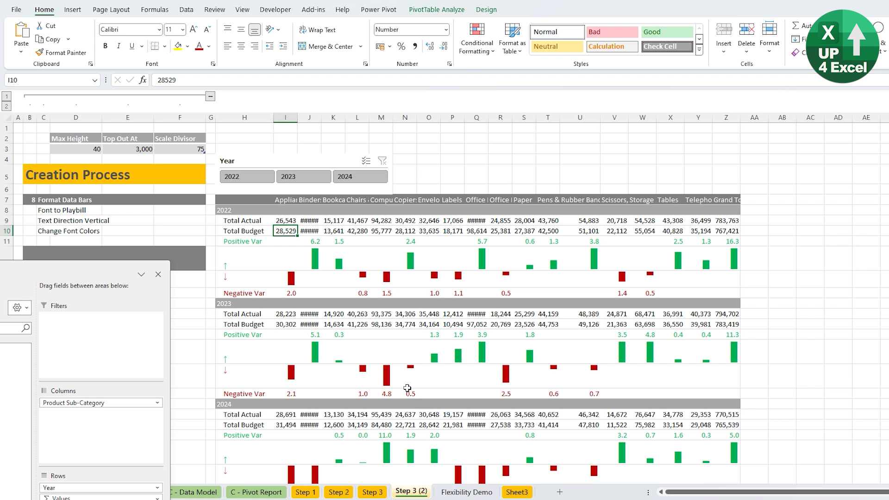
click(223, 358)
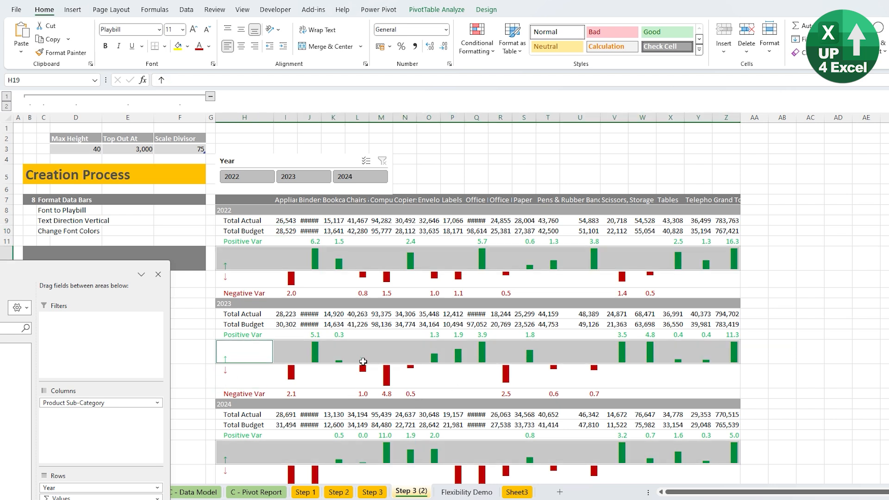
click(363, 361)
drag(390, 394, 391, 386)
click(381, 258)
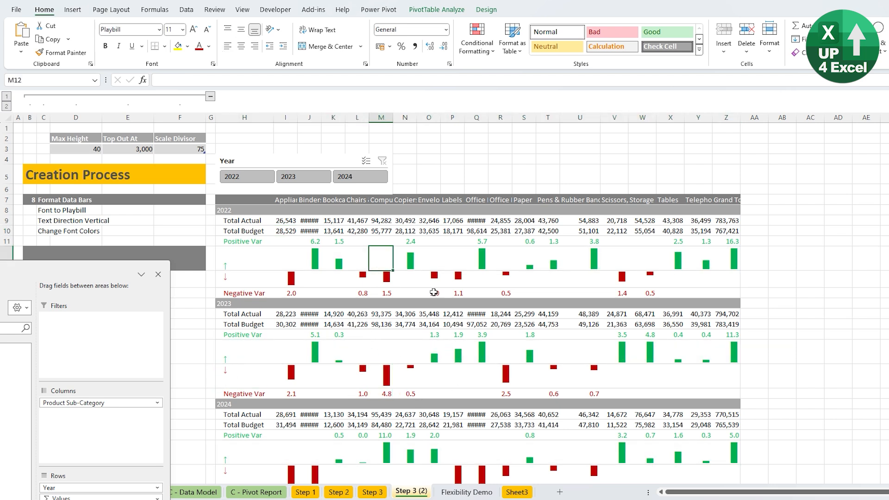
mouse_move(438, 290)
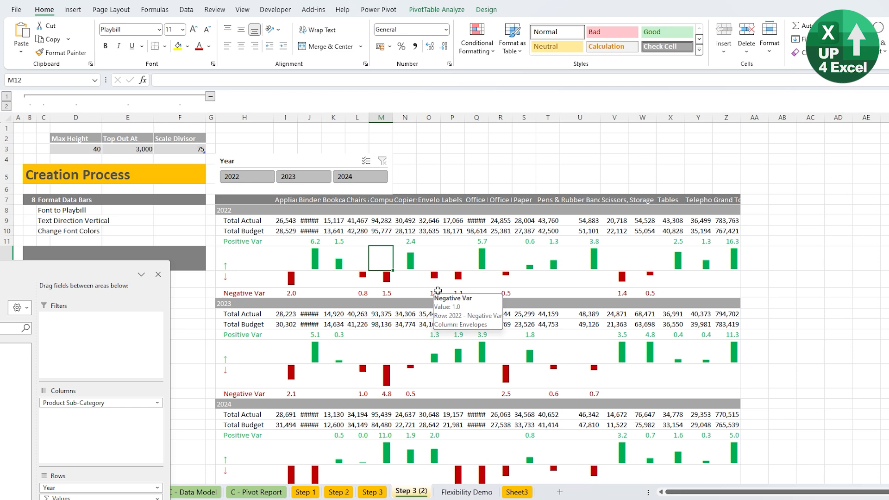